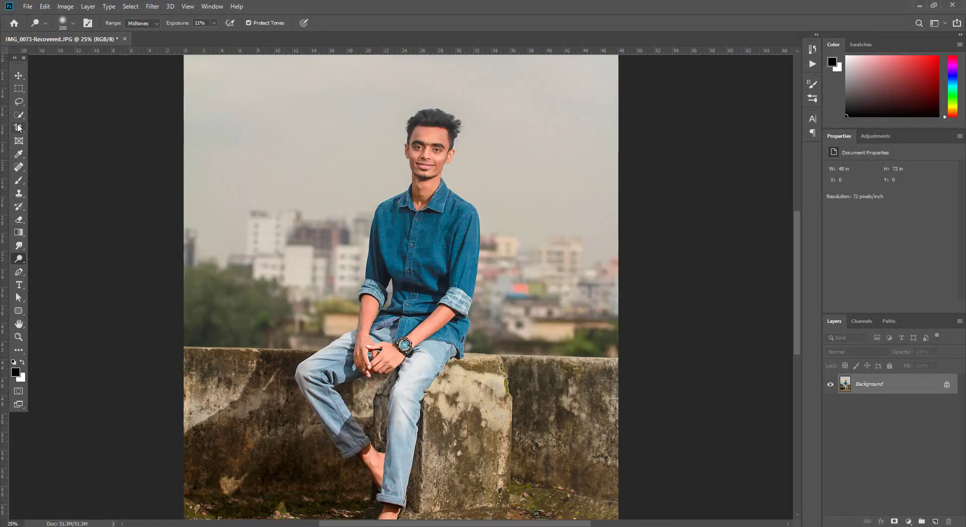
# Quick-select the seated man from his hair over the shirt down to his jeans and feet
pyautogui.click(19, 115)
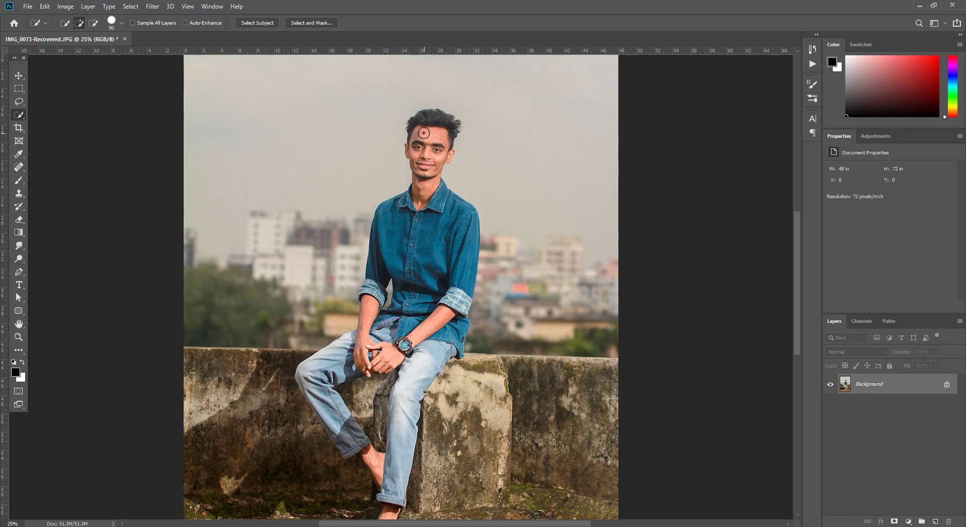
pyautogui.press(']')
pyautogui.press(']')
pyautogui.moveTo(419, 129); pyautogui.dragTo(444, 152)
pyautogui.moveTo(445, 152)
pyautogui.mouseDown()
pyautogui.moveTo(446, 242)
pyautogui.moveTo(374, 347)
pyautogui.moveTo(339, 357)
pyautogui.mouseUp()
pyautogui.scroll(-5, 332, 363)
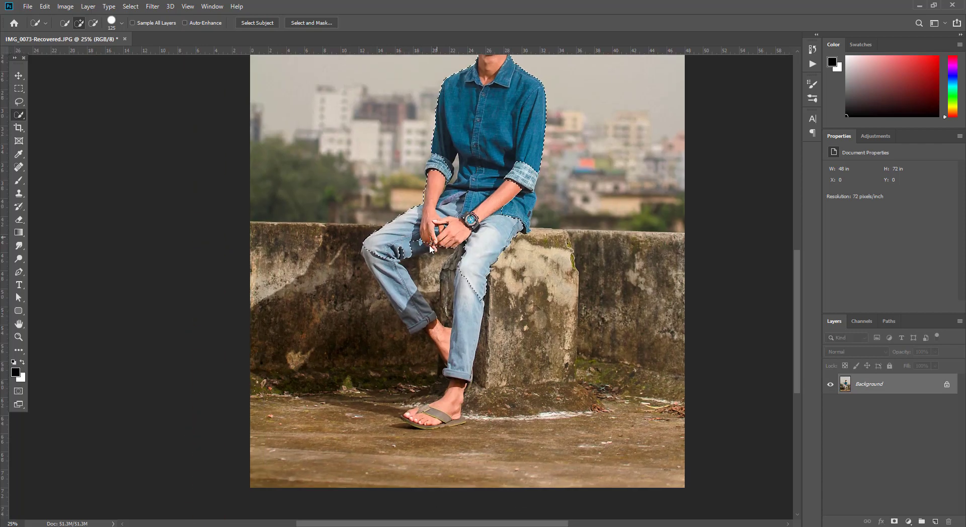
pyautogui.moveTo(430, 248)
pyautogui.mouseDown()
pyautogui.moveTo(392, 280)
pyautogui.moveTo(462, 377)
pyautogui.moveTo(427, 421)
pyautogui.mouseUp()
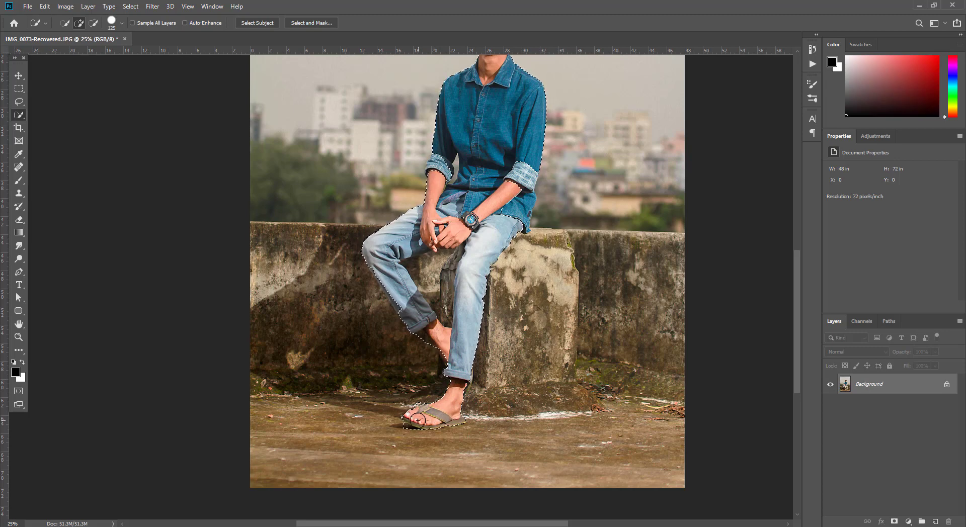
# Subtract the wall gaps between the legs, below the cuff and at the arm from the selection
pyautogui.press('alt')
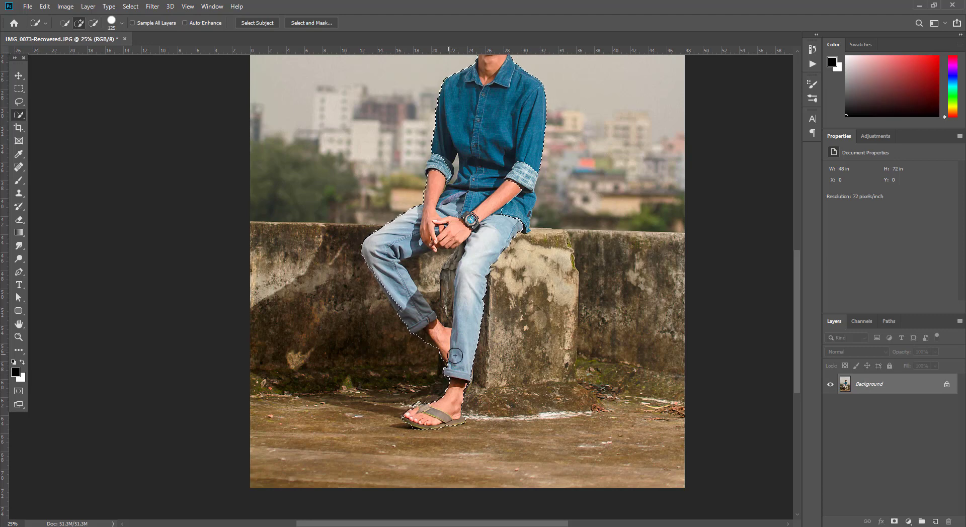
pyautogui.press('alt')
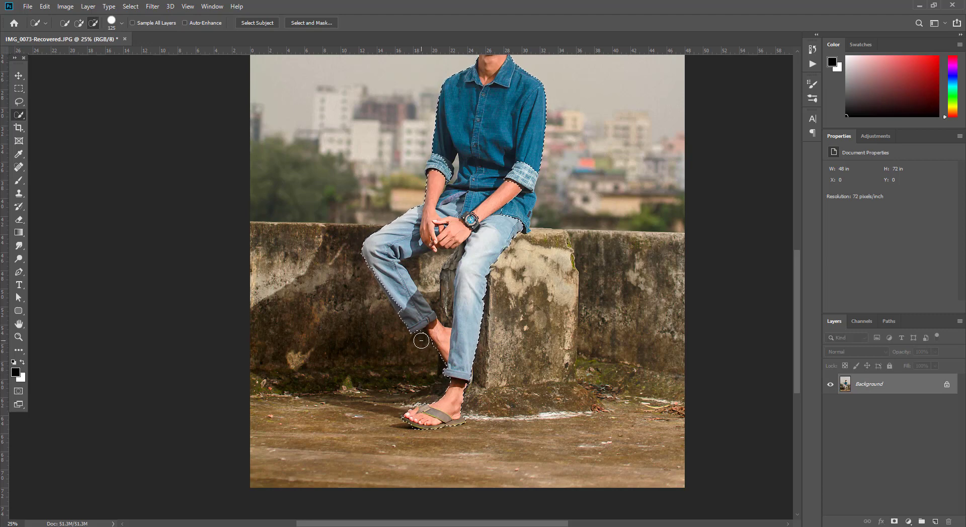
pyautogui.keyDown('alt'); pyautogui.click(418, 338); pyautogui.keyUp('alt')
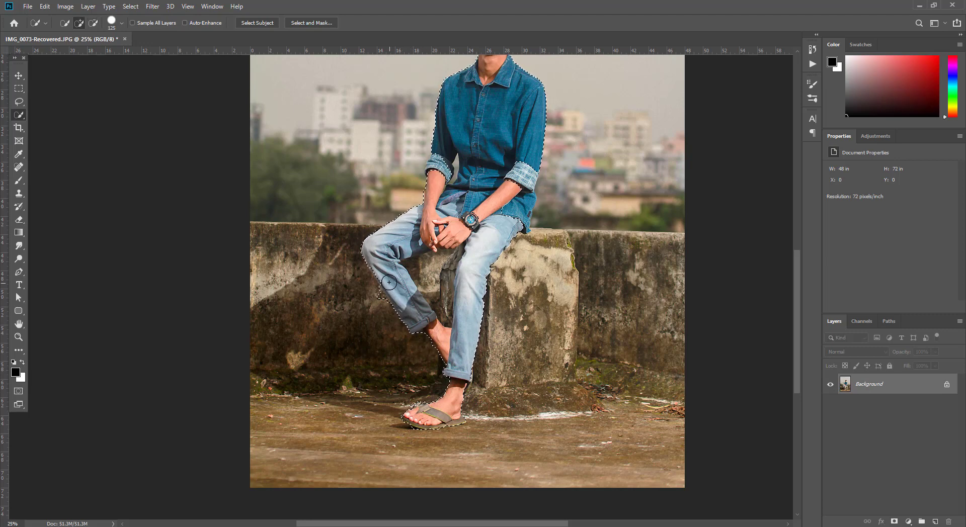
pyautogui.press('alt')
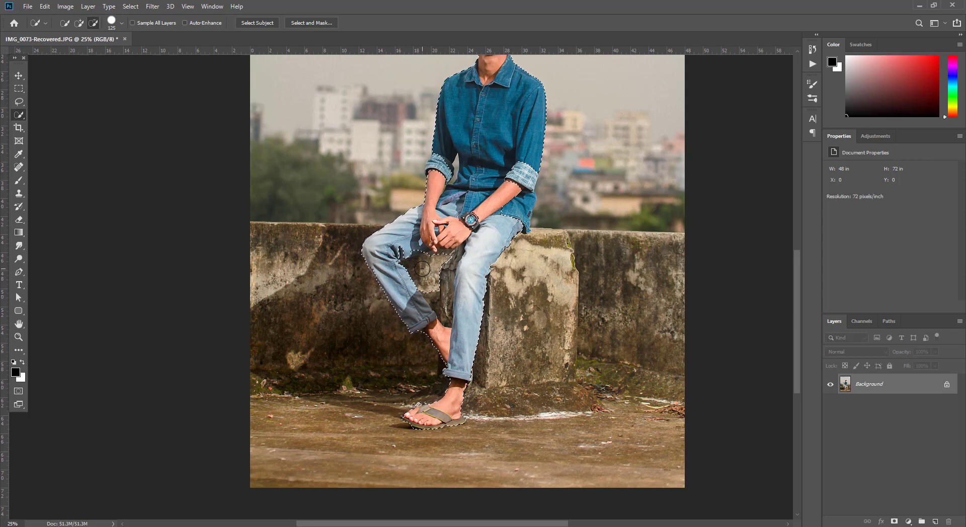
pyautogui.moveTo(425, 269)
pyautogui.mouseDown()
pyautogui.moveTo(437, 269)
pyautogui.moveTo(445, 302)
pyautogui.mouseUp()
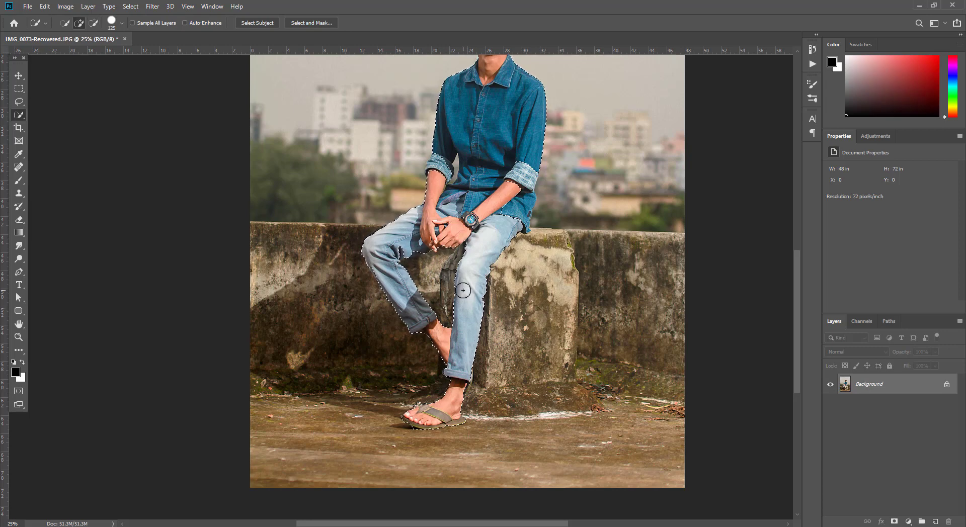
pyautogui.moveTo(462, 296); pyautogui.dragTo(462, 271)
pyautogui.keyDown('alt'); pyautogui.click(454, 171); pyautogui.keyUp('alt')
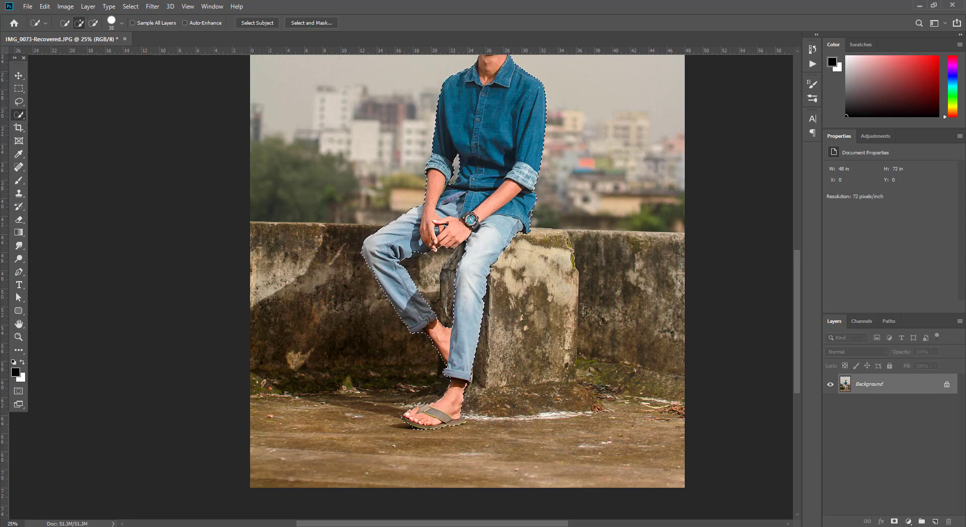
pyautogui.moveTo(611, 334); pyautogui.dragTo(587, 463)
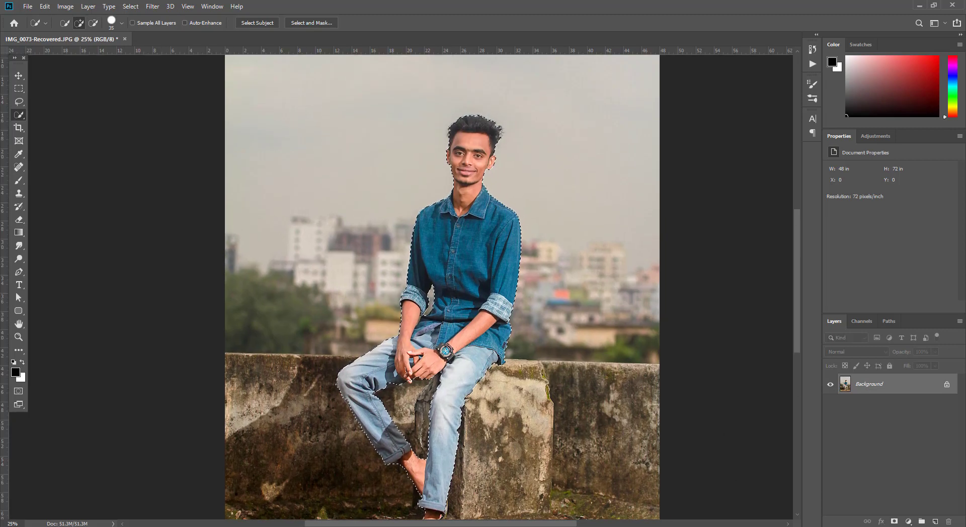
# Mask out the background around the man and flip him horizontally, nudging him slightly right
pyautogui.click(893, 521)
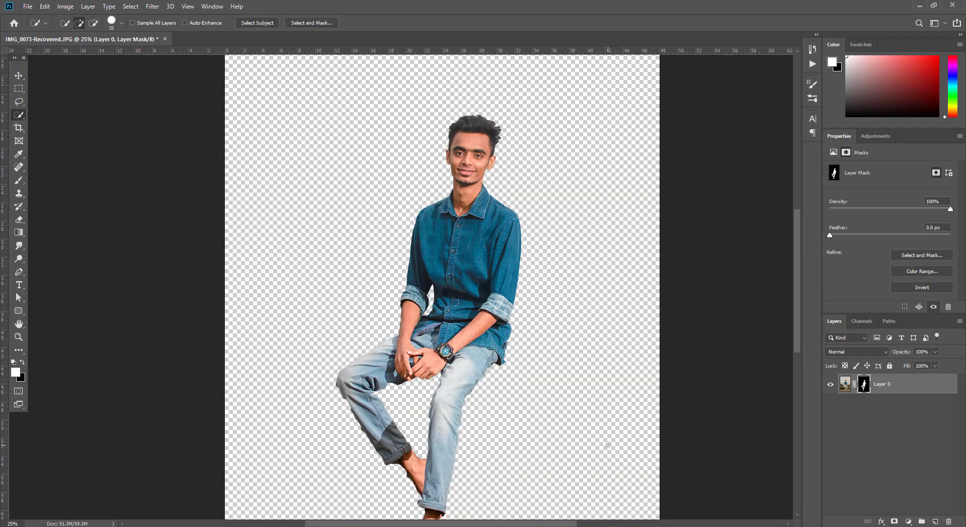
pyautogui.hotkey('ctrl', '-')
pyautogui.hotkey('ctrl', 't')
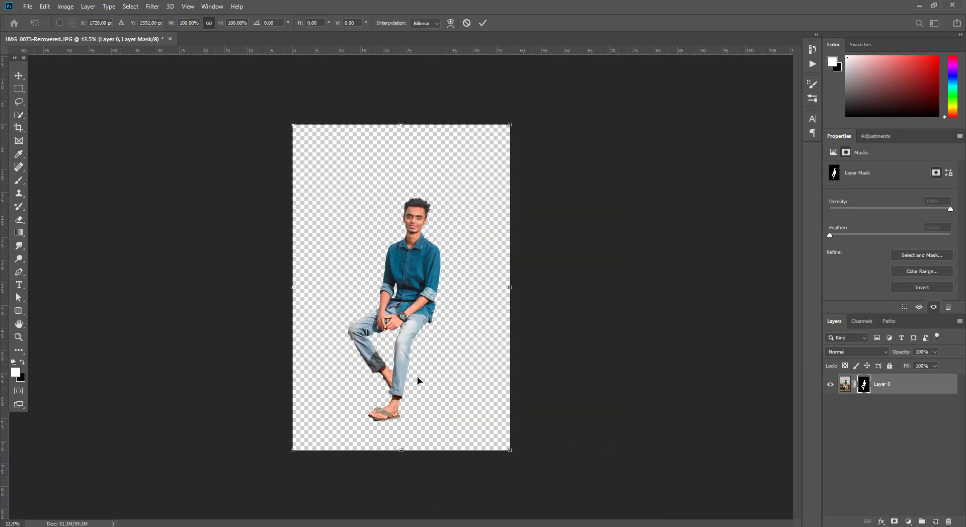
pyautogui.rightClick(417, 382)
pyautogui.click(406, 438)
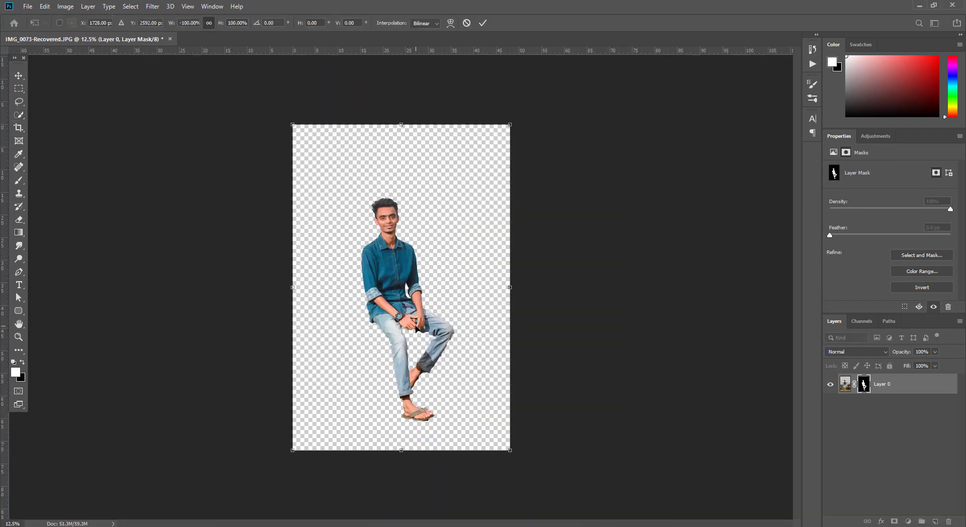
pyautogui.moveTo(416, 330); pyautogui.dragTo(423, 329)
pyautogui.press('Return')
pyautogui.press('w')
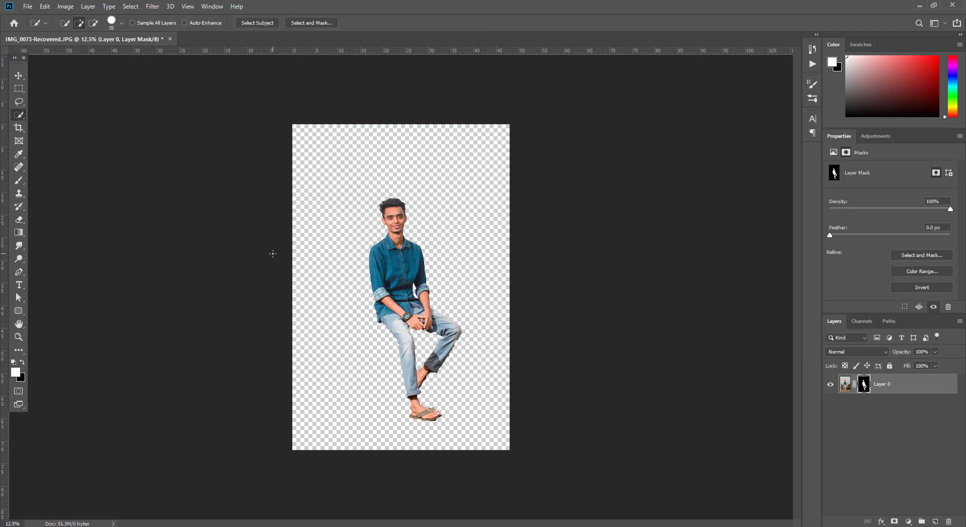
pyautogui.click(28, 6)
# Open the red vintage car photo
pyautogui.click(32, 22)
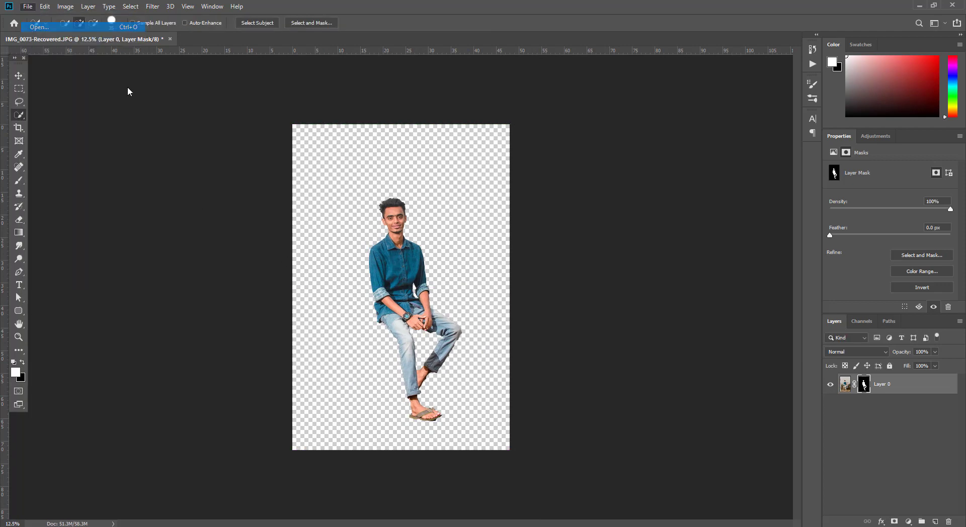
pyautogui.scroll(-5, 294, 224)
pyautogui.doubleClick(114, 95)
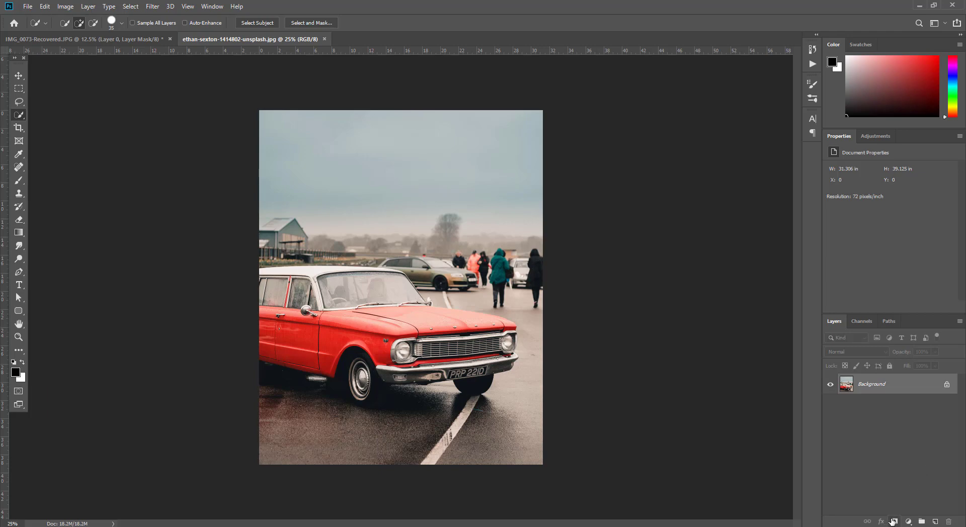
# Drag the car photo into IMG_0073-Recovered as a new layer and close the original unsaved
pyautogui.moveTo(892, 521); pyautogui.dragTo(370, 231)
pyautogui.click(469, 38)
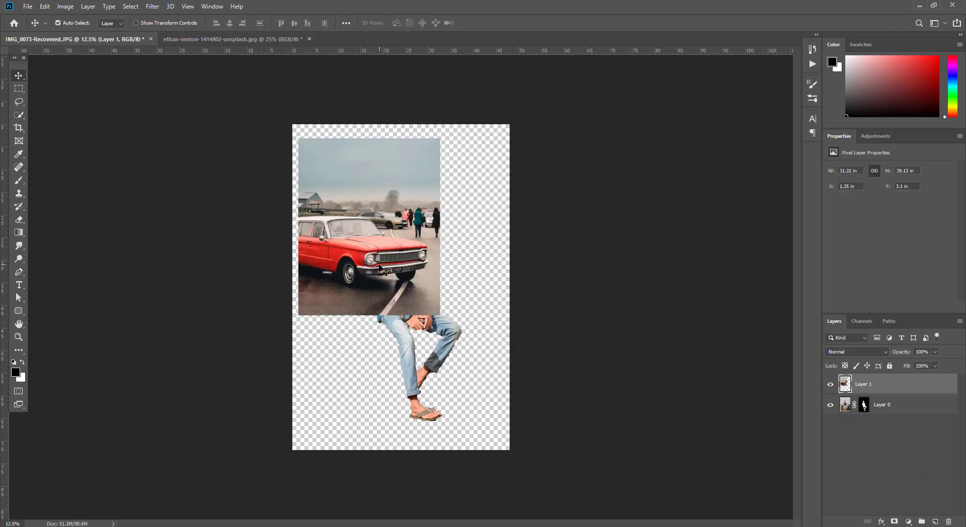
pyautogui.hotkey('ctrl', 't')
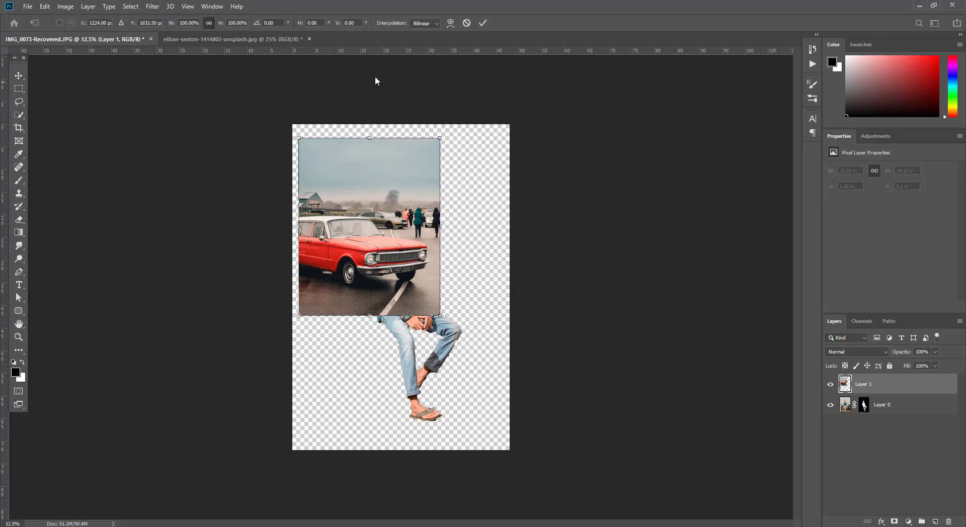
pyautogui.click(308, 38)
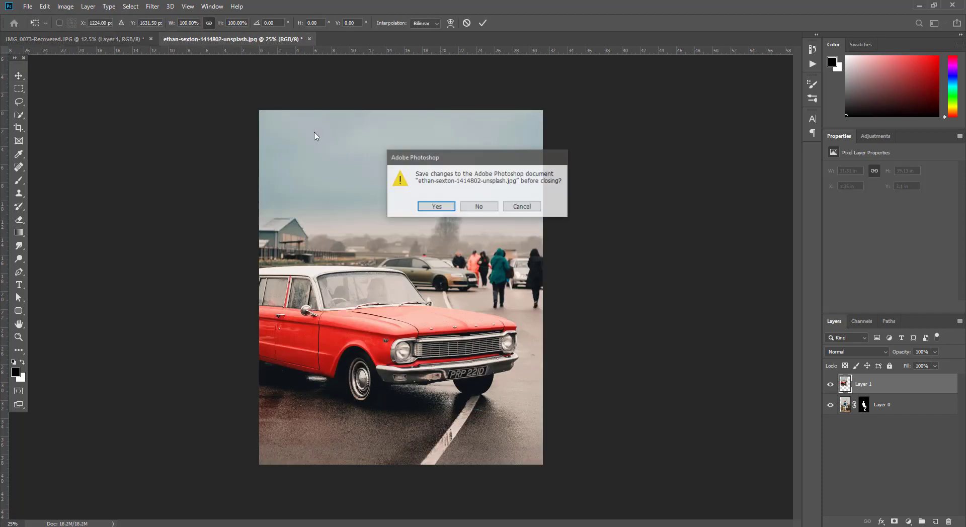
pyautogui.click(470, 207)
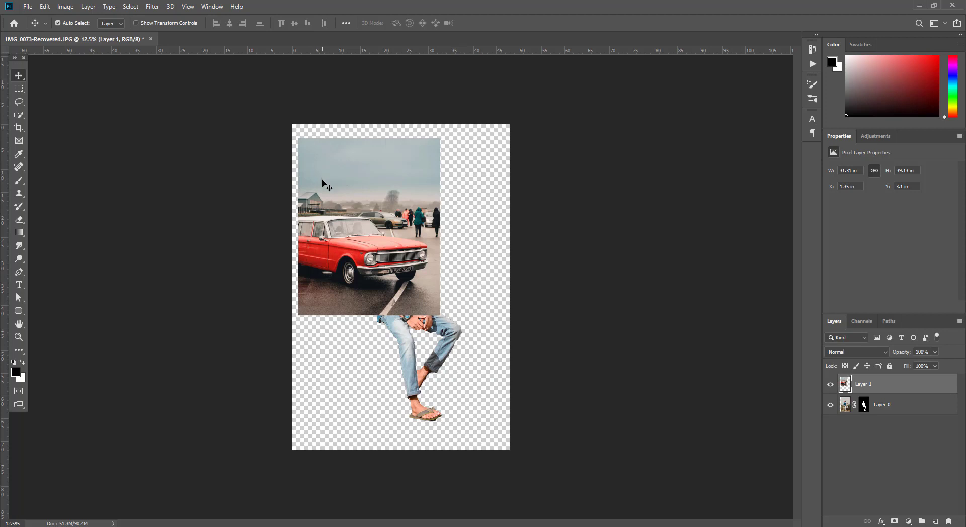
# Scale the car layer to about 48.94 × 61.16 in, canvas-wide, and move it down
pyautogui.hotkey('ctrl', 't')
pyautogui.moveTo(298, 141); pyautogui.dragTo(290, 127)
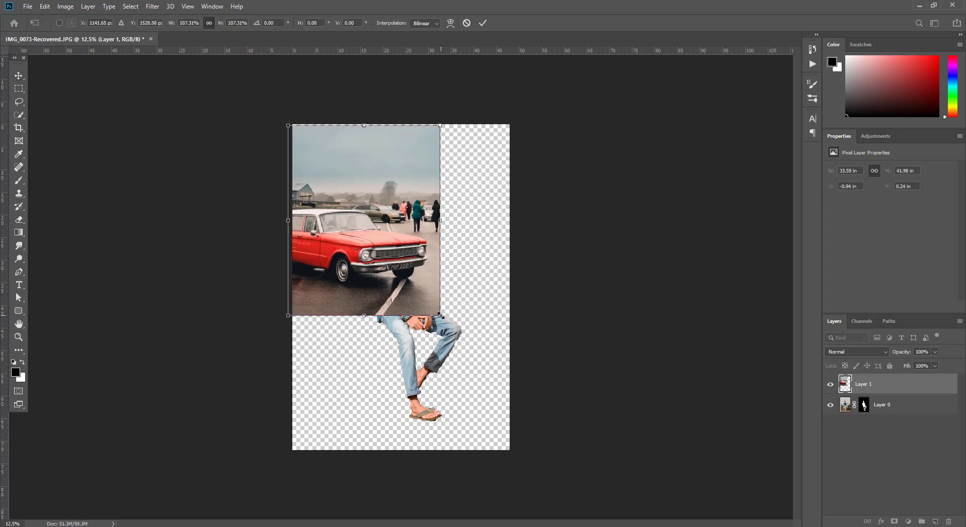
pyautogui.moveTo(441, 317); pyautogui.dragTo(523, 453)
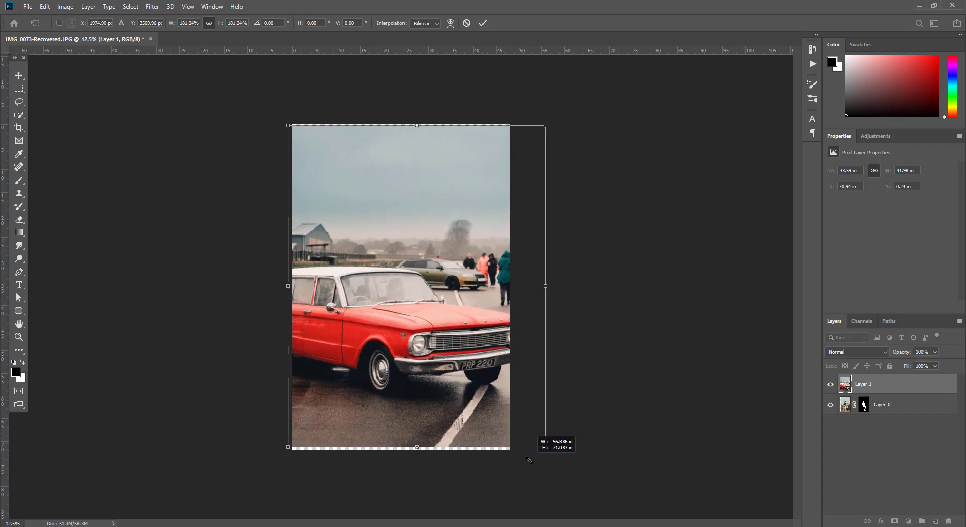
pyautogui.moveTo(523, 454); pyautogui.dragTo(531, 463)
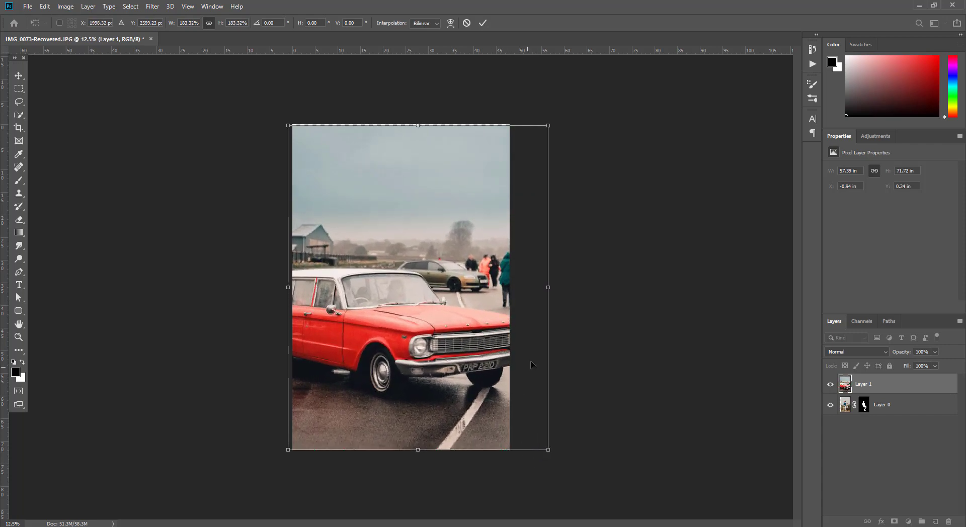
pyautogui.moveTo(548, 288); pyautogui.dragTo(510, 287)
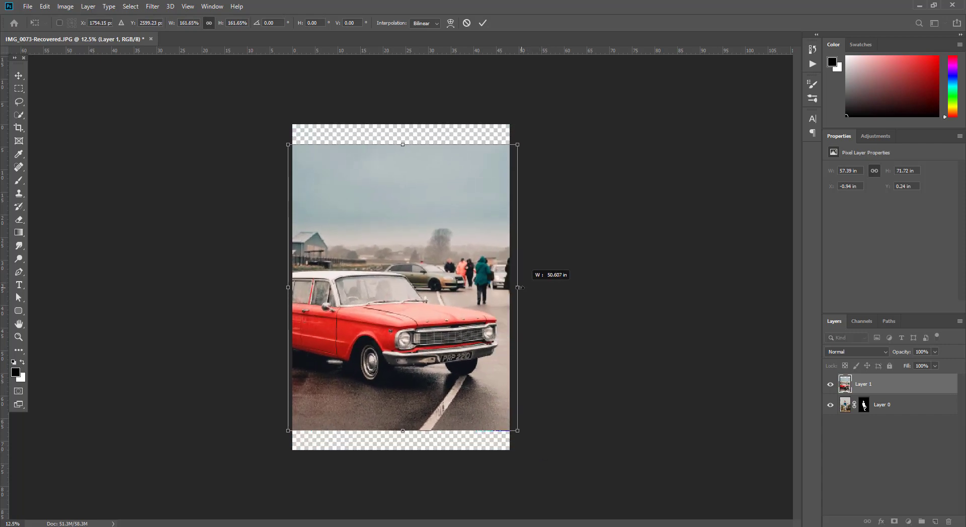
pyautogui.moveTo(426, 315); pyautogui.dragTo(426, 333)
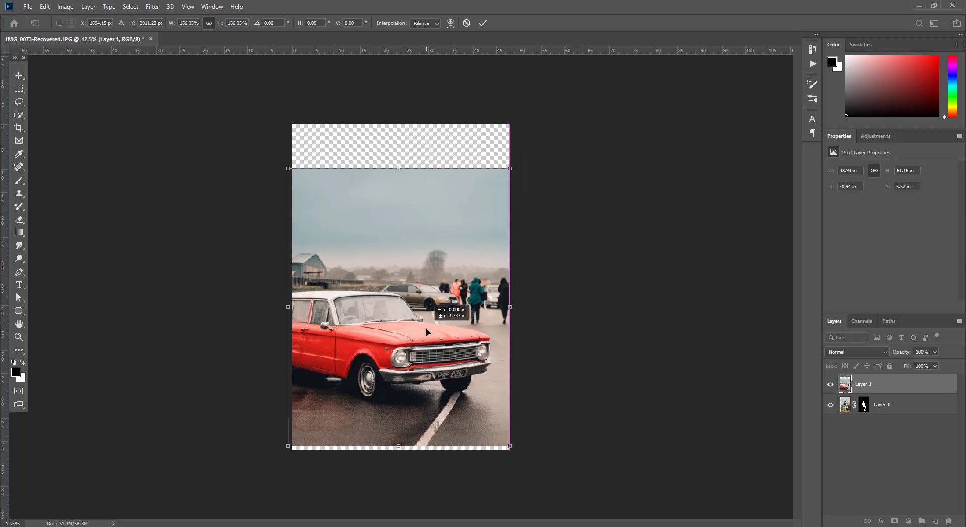
pyautogui.press('Return')
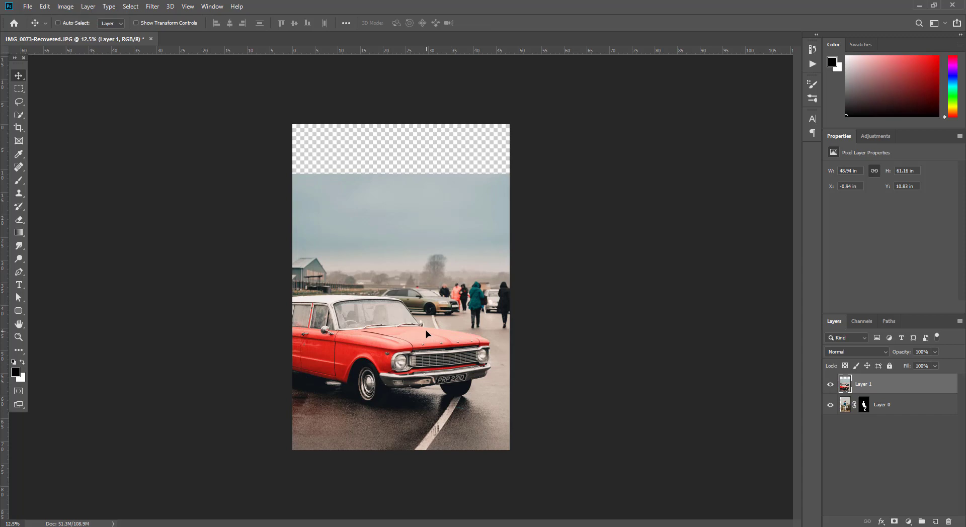
pyautogui.hotkey('ctrl', '+')
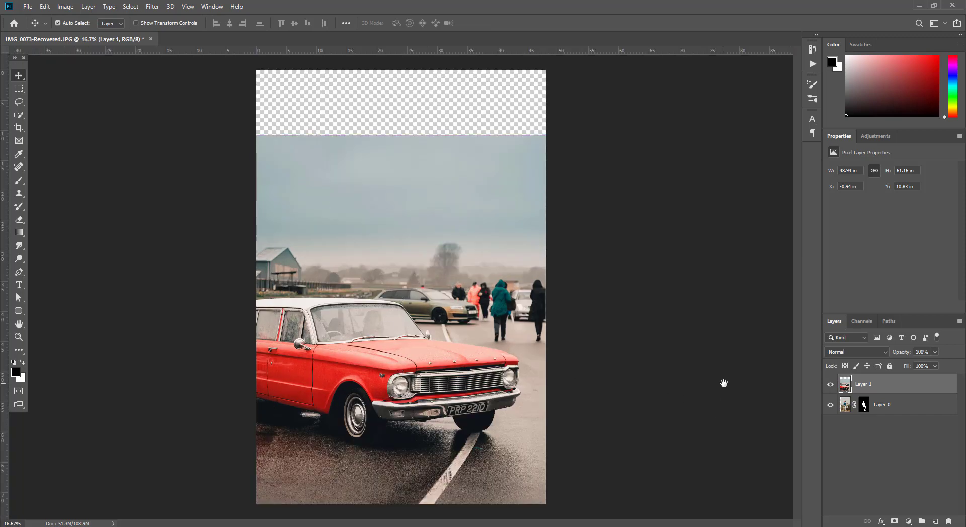
pyautogui.hotkey('ctrl', '+')
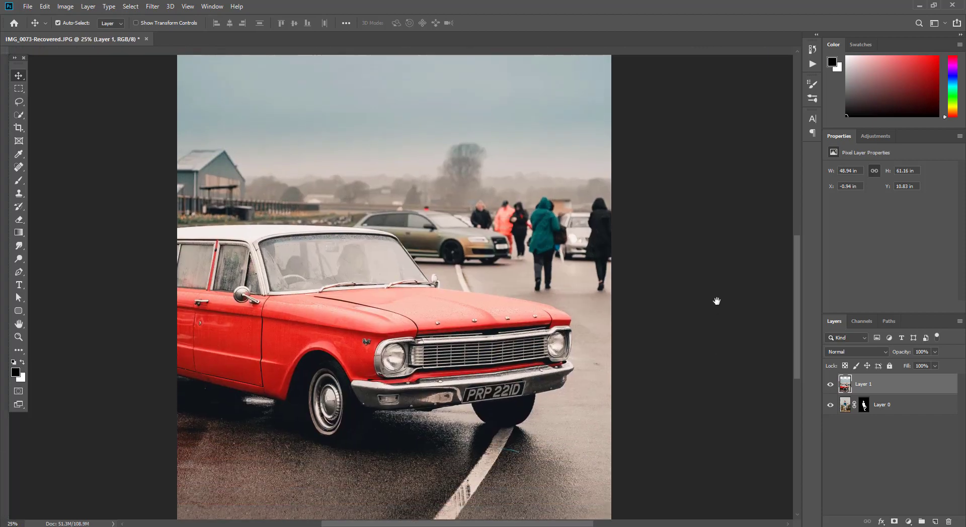
pyautogui.hotkey('ctrl', '-')
pyautogui.hotkey('ctrl', '-')
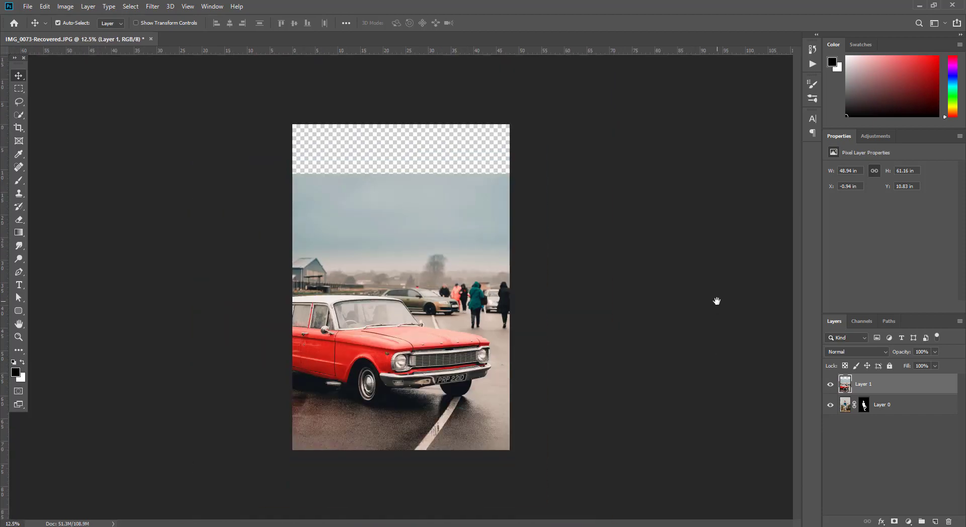
# Put the car layer beneath the man, then shrink and place the man onto the car's hood
pyautogui.moveTo(887, 392); pyautogui.dragTo(886, 414)
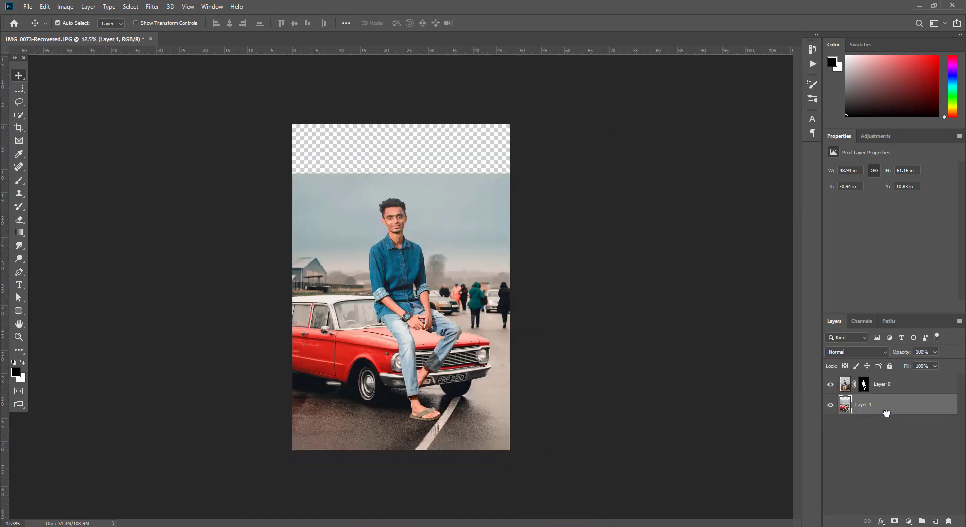
pyautogui.hotkey('ctrl', '+')
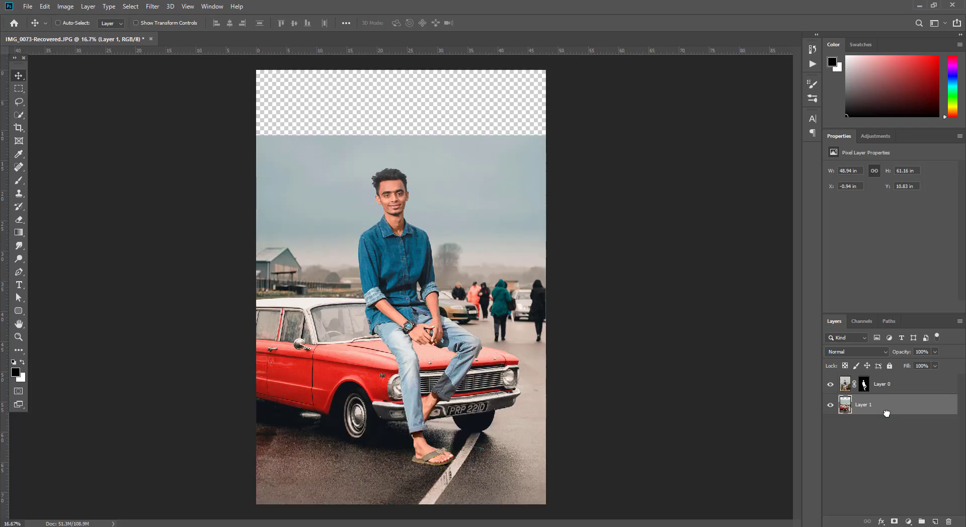
pyautogui.click(933, 393)
pyautogui.hotkey('ctrl', 't')
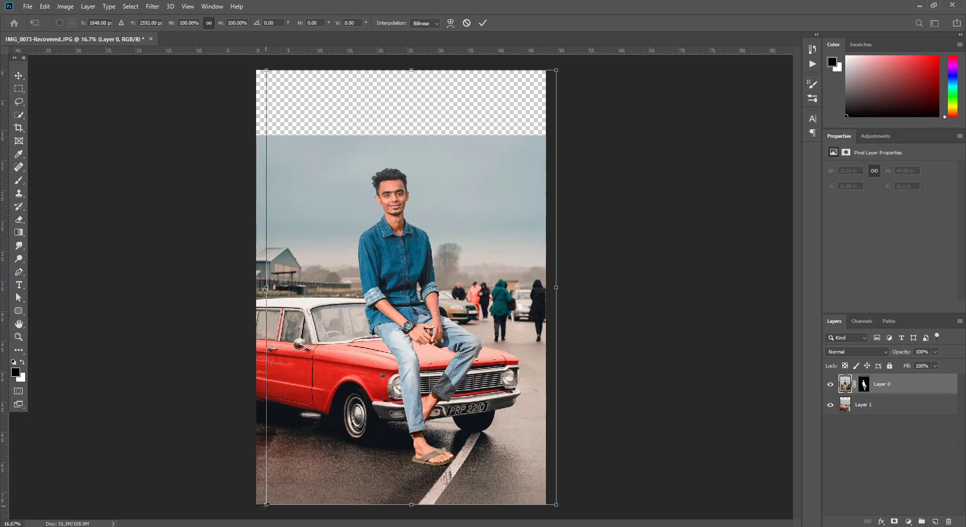
pyautogui.moveTo(265, 506)
pyautogui.mouseDown()
pyautogui.moveTo(324, 443)
pyautogui.moveTo(386, 406)
pyautogui.mouseUp()
pyautogui.moveTo(453, 291)
pyautogui.mouseDown()
pyautogui.moveTo(441, 381)
pyautogui.moveTo(432, 386)
pyautogui.mouseUp()
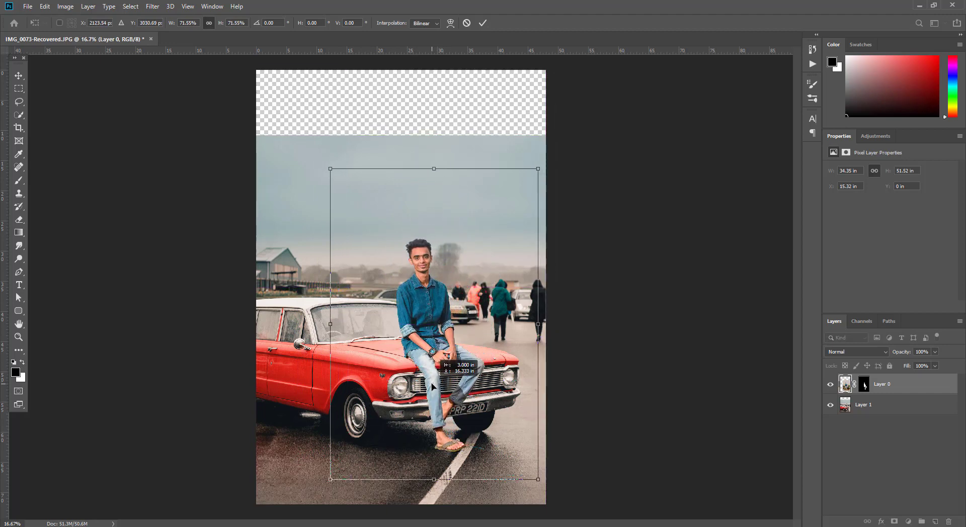
pyautogui.moveTo(539, 481); pyautogui.dragTo(542, 487)
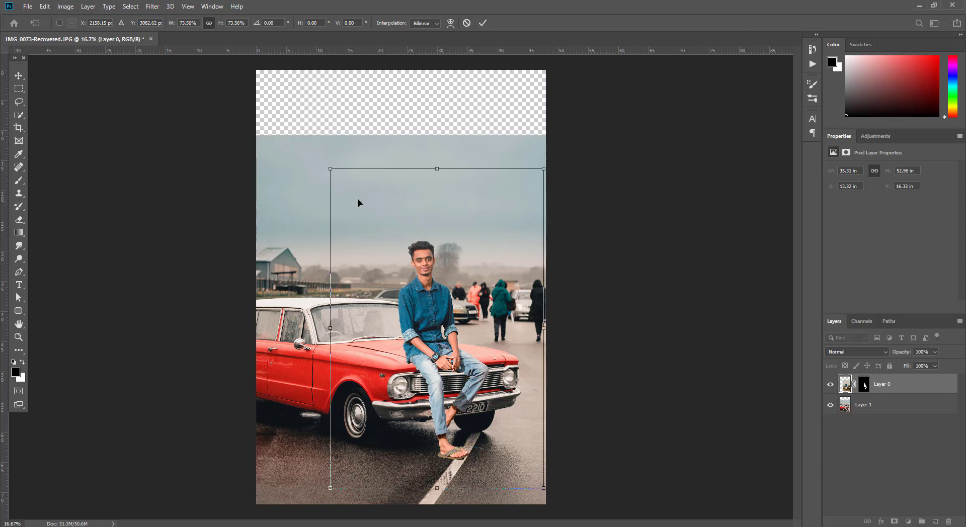
pyautogui.moveTo(335, 173); pyautogui.dragTo(327, 160)
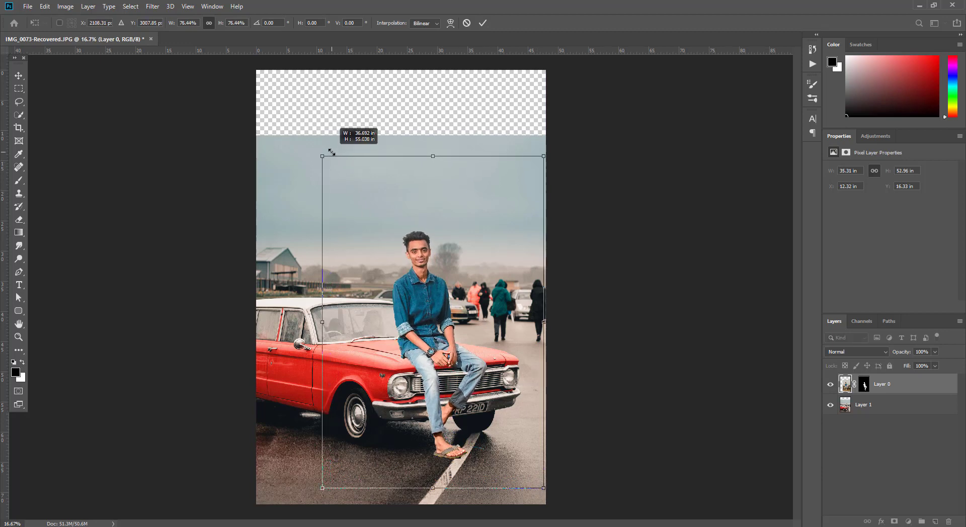
pyautogui.moveTo(425, 311); pyautogui.dragTo(422, 303)
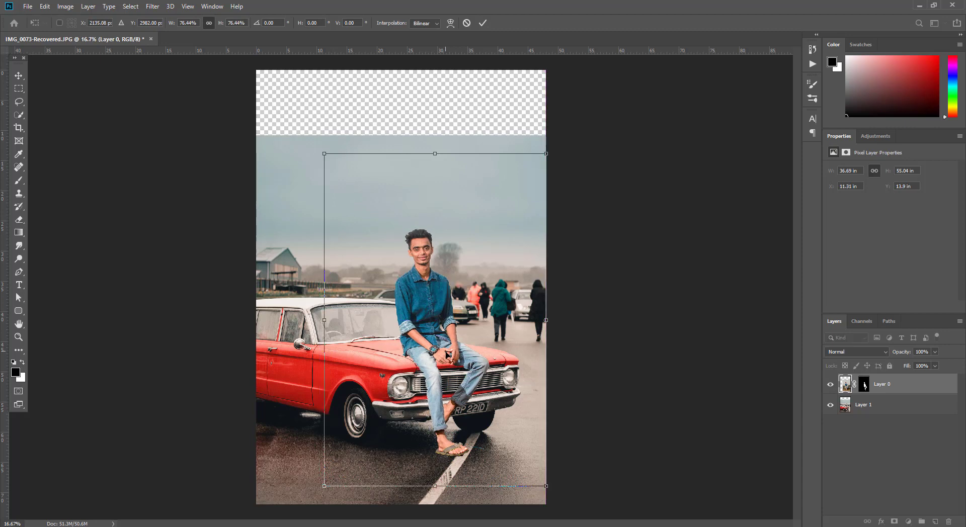
pyautogui.press('Return')
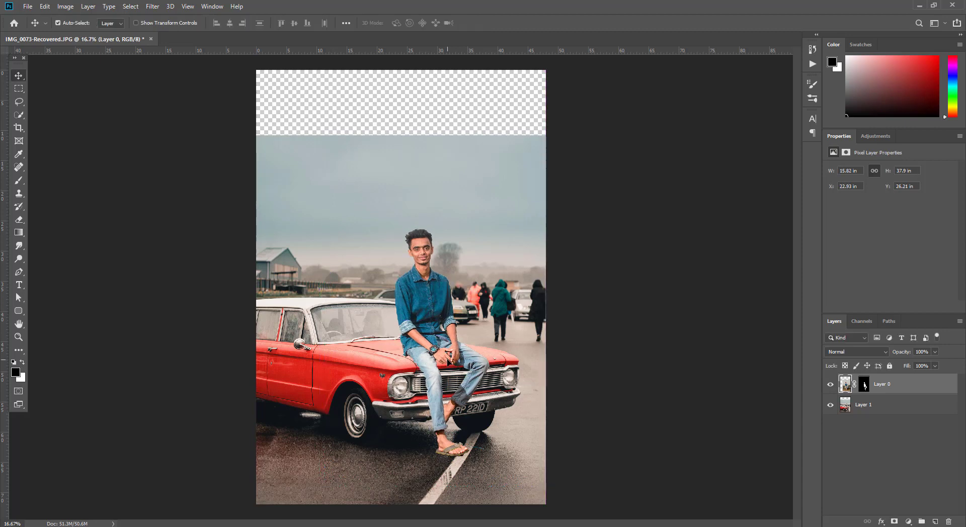
# Fine-tune the man to 15.57 × 37.31 in, nudging him left and up on the hood
pyautogui.hotkey('ctrl', '-')
pyautogui.hotkey('ctrl', '-')
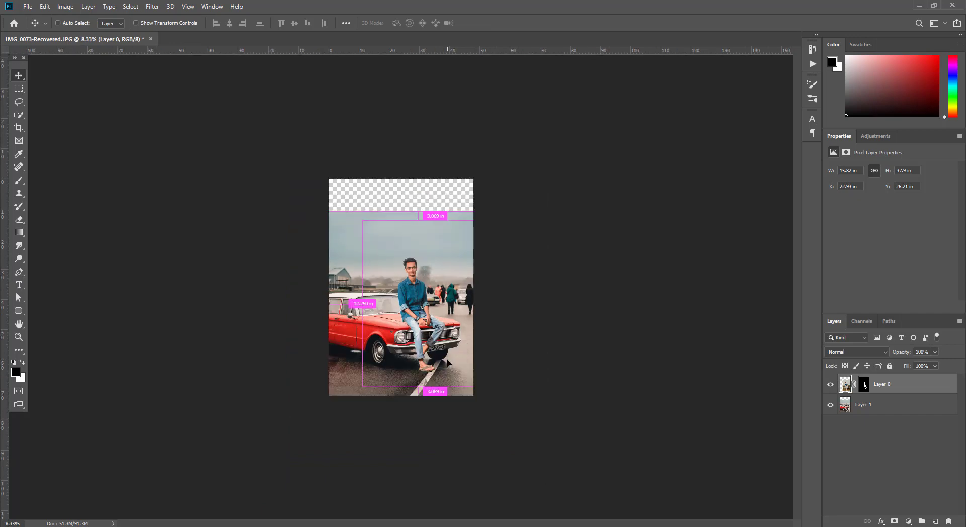
pyautogui.hotkey('ctrl', '+')
pyautogui.hotkey('ctrl', '+')
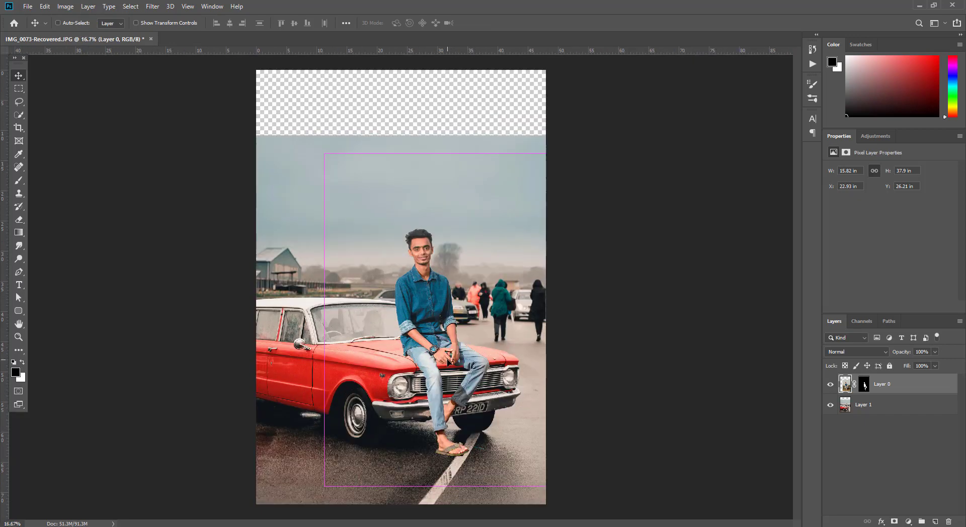
pyautogui.hotkey('ctrl', 't')
pyautogui.moveTo(324, 152); pyautogui.dragTo(327, 159)
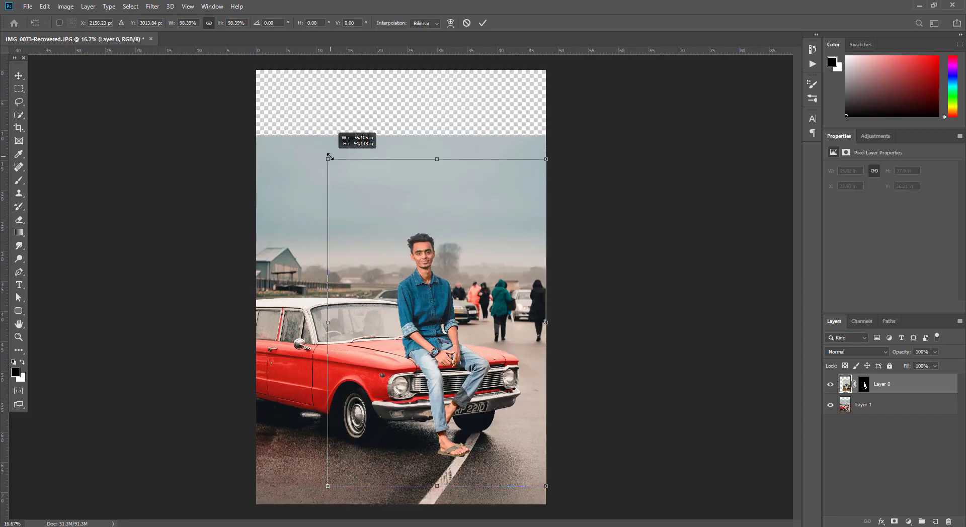
pyautogui.hotkey('shift', 'Left')
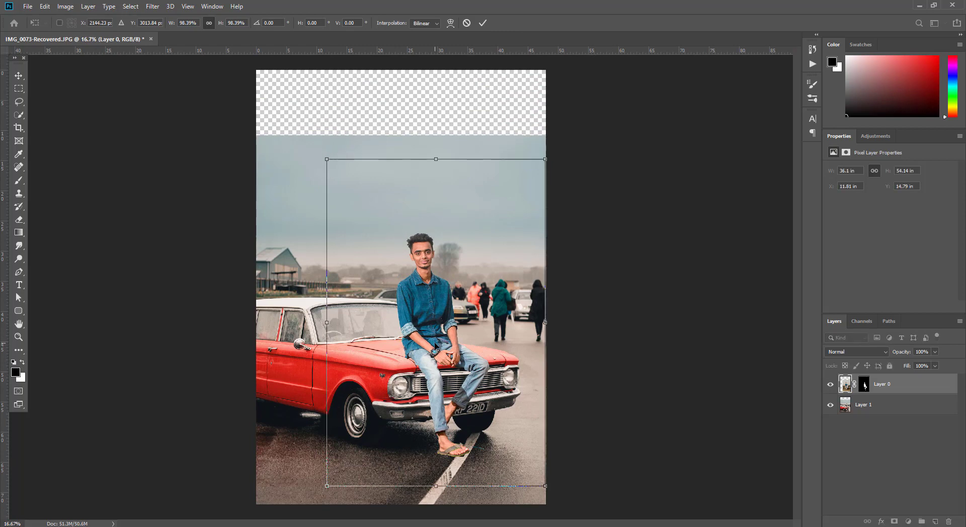
pyautogui.hotkey('shift', 'Up')
pyautogui.press('Up')
pyautogui.press('Up')
pyautogui.hotkey('shift', 'Left')
pyautogui.hotkey('shift', 'Left')
pyautogui.press('Left')
pyautogui.press('Left')
pyautogui.press('Left')
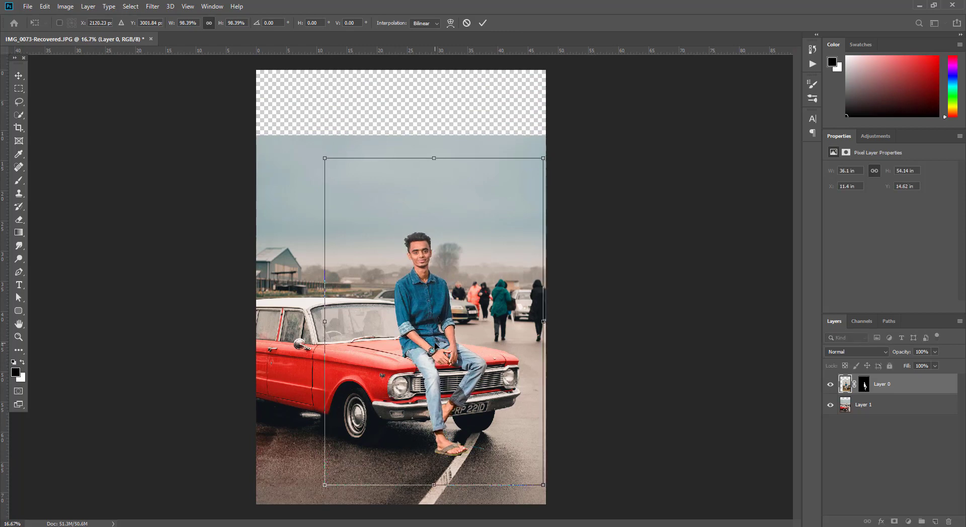
pyautogui.press('Return')
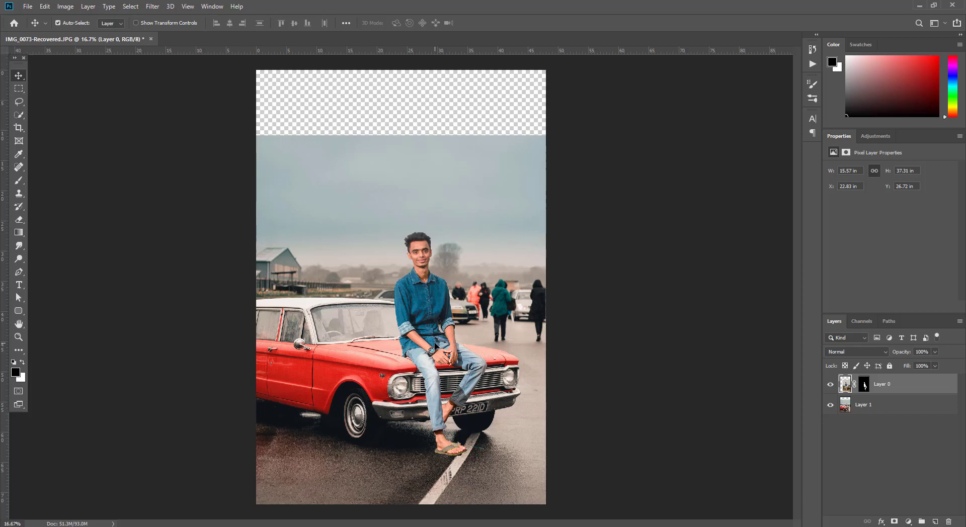
pyautogui.press('ctrl')
pyautogui.hotkey('ctrl', '-')
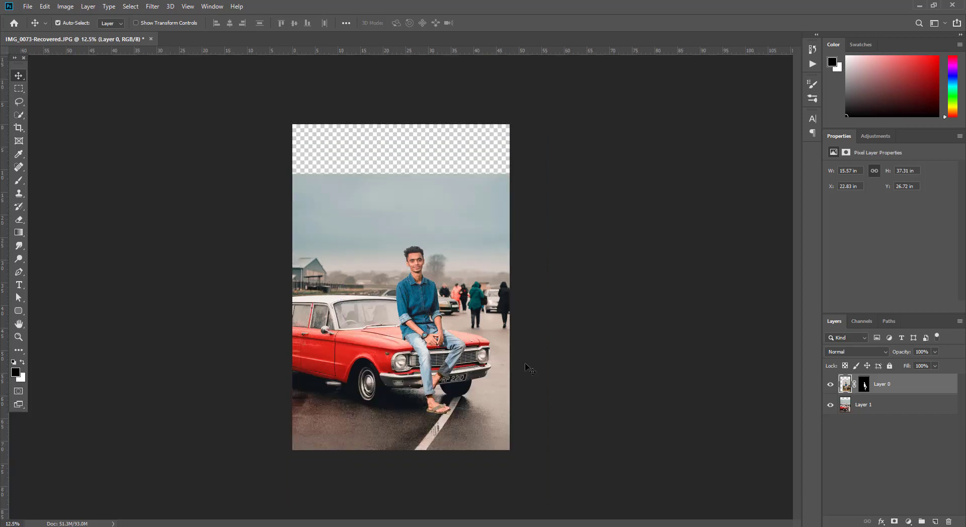
pyautogui.click(849, 410)
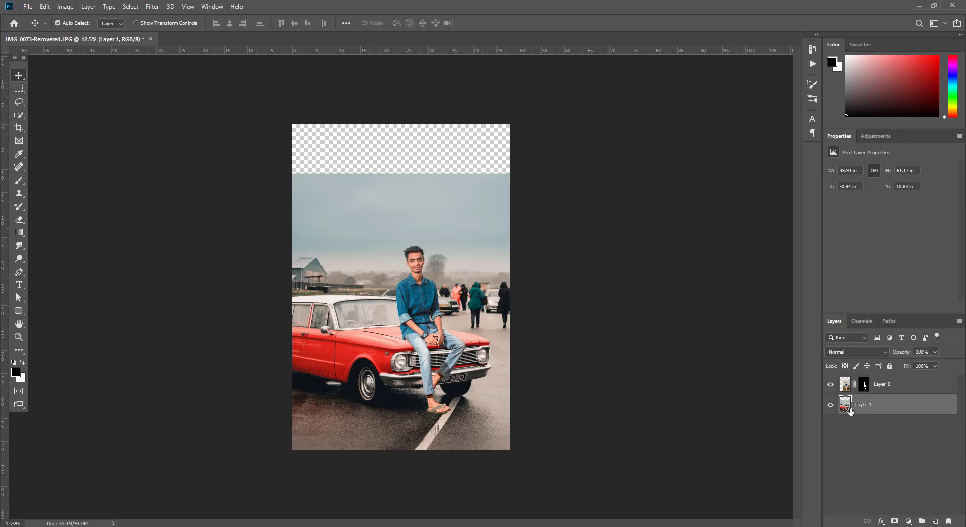
# Add a mask to the car layer and gradient its sky to transparent down to the horizon
pyautogui.click(893, 522)
pyautogui.click(19, 232)
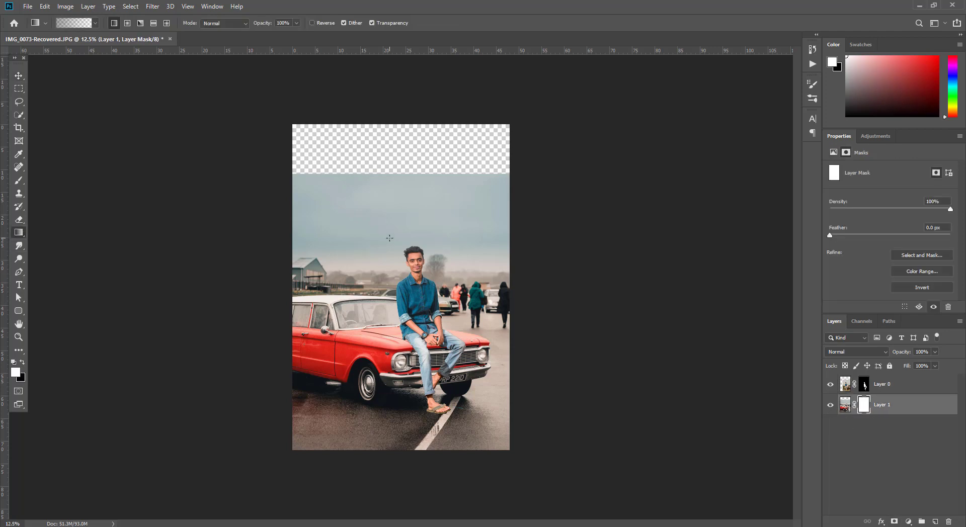
pyautogui.moveTo(389, 281); pyautogui.dragTo(389, 281)
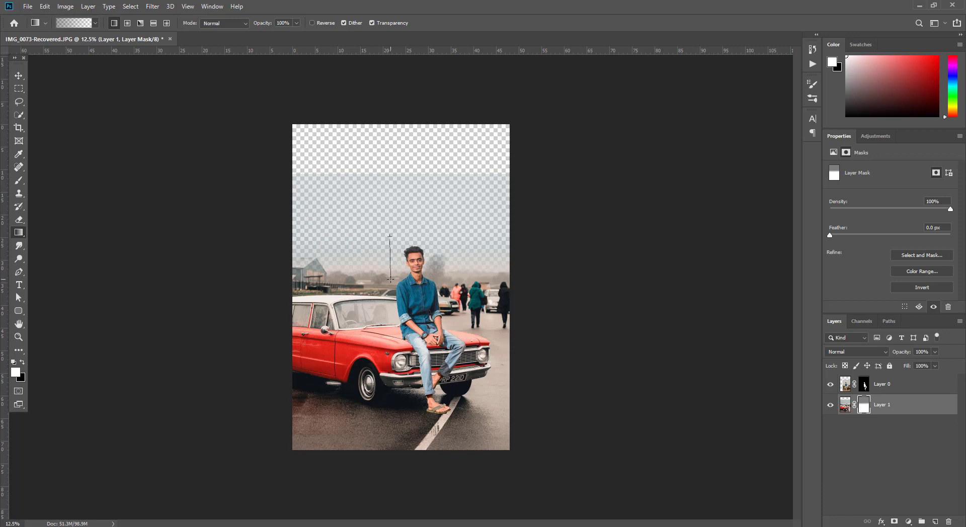
pyautogui.moveTo(389, 279); pyautogui.dragTo(390, 278)
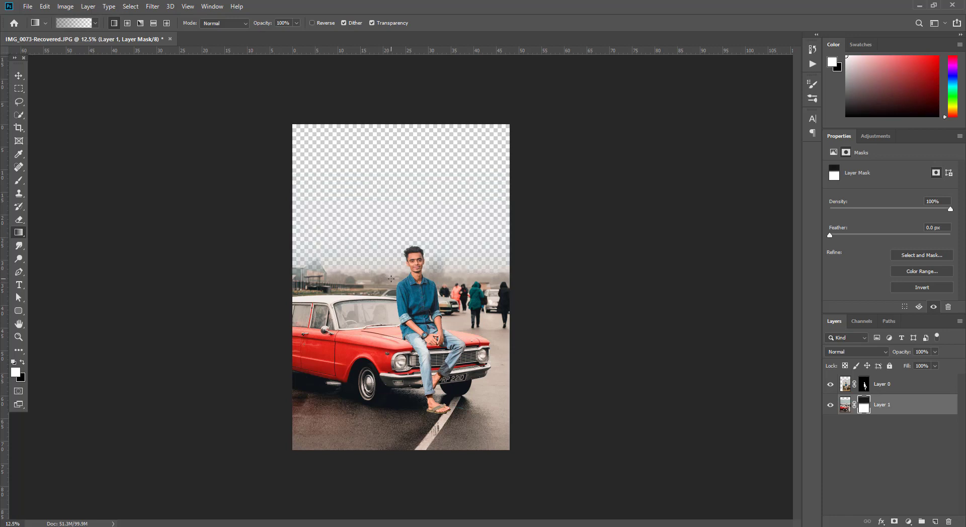
pyautogui.click(27, 7)
# Open 67453-3698399.jpg from the pc app (G:) > background > sky folder
pyautogui.click(40, 24)
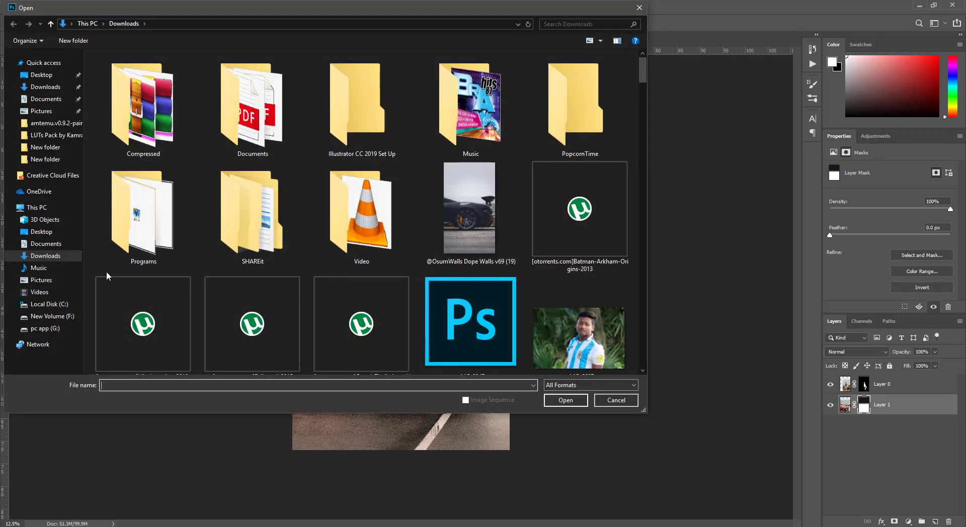
pyautogui.click(45, 329)
pyautogui.click(52, 316)
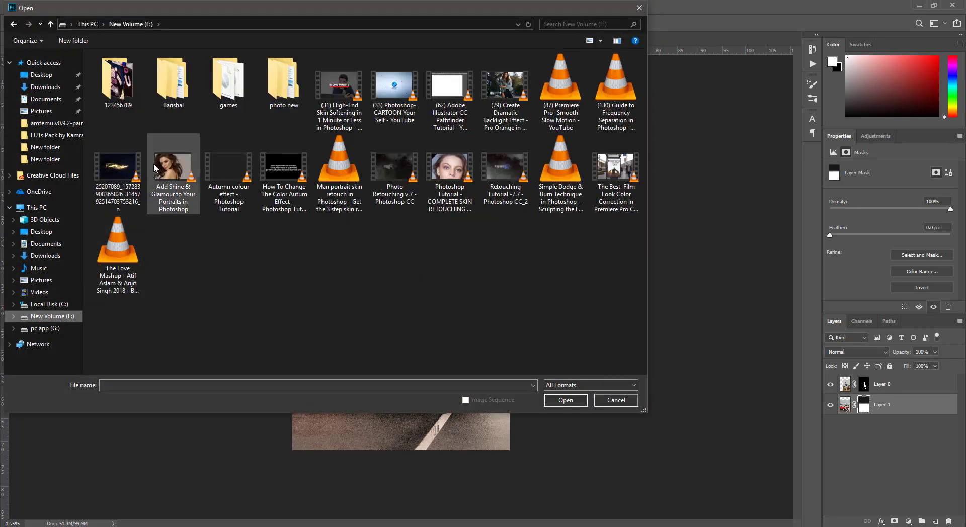
pyautogui.click(50, 329)
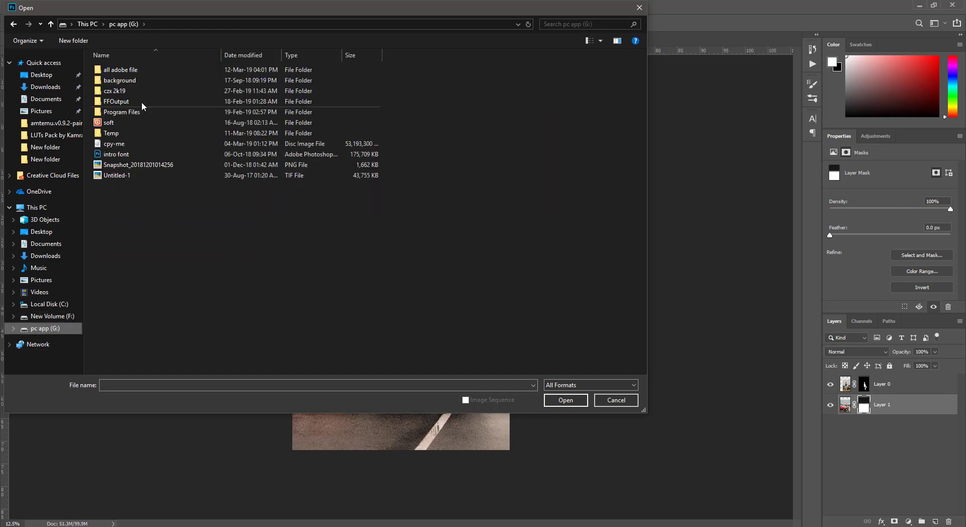
pyautogui.doubleClick(121, 80)
pyautogui.doubleClick(143, 230)
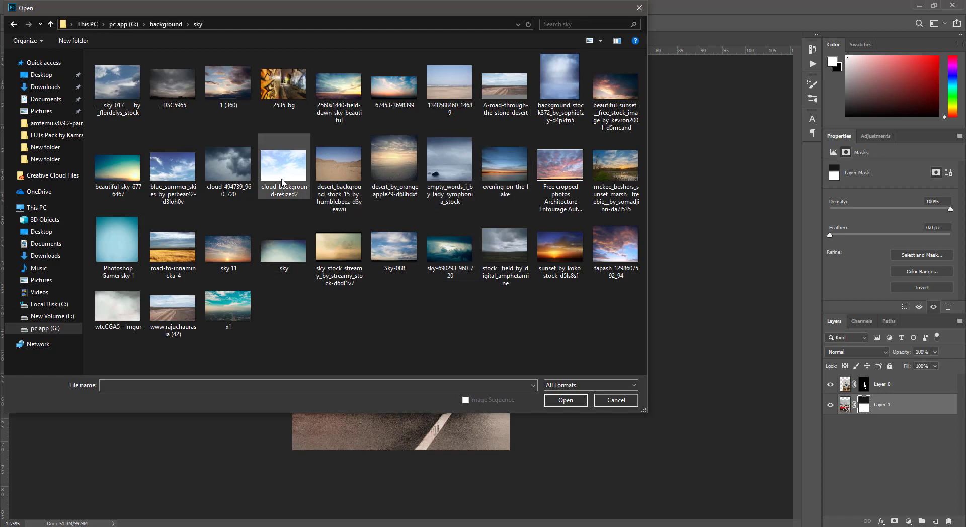
pyautogui.doubleClick(385, 91)
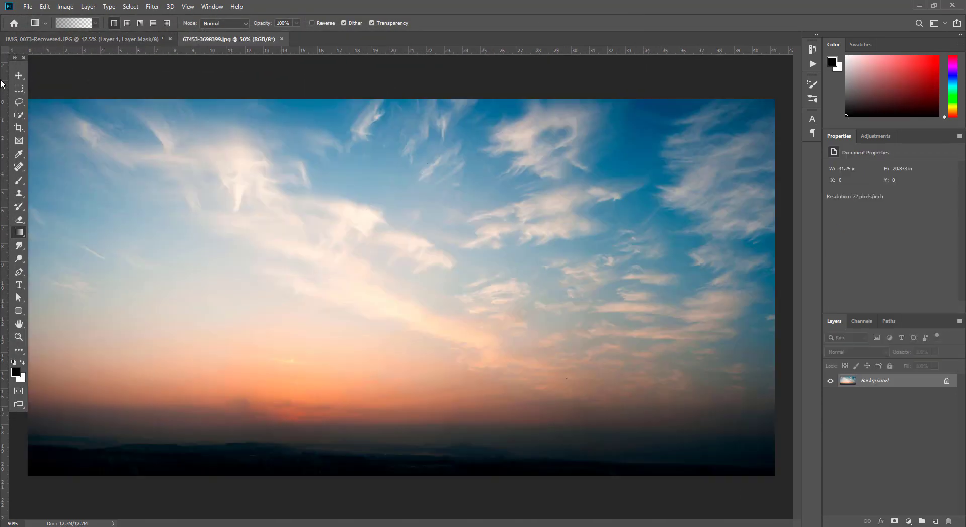
# Drag the sky photo into the composite as Layer 2 and enlarge it over the canvas top
pyautogui.click(18, 75)
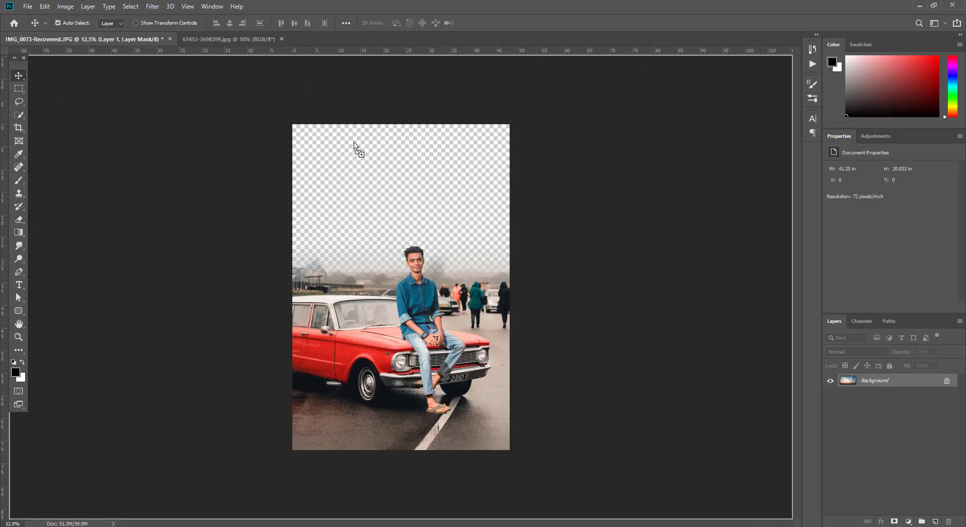
pyautogui.moveTo(110, 37)
pyautogui.mouseDown()
pyautogui.moveTo(402, 199)
pyautogui.moveTo(400, 173)
pyautogui.mouseUp()
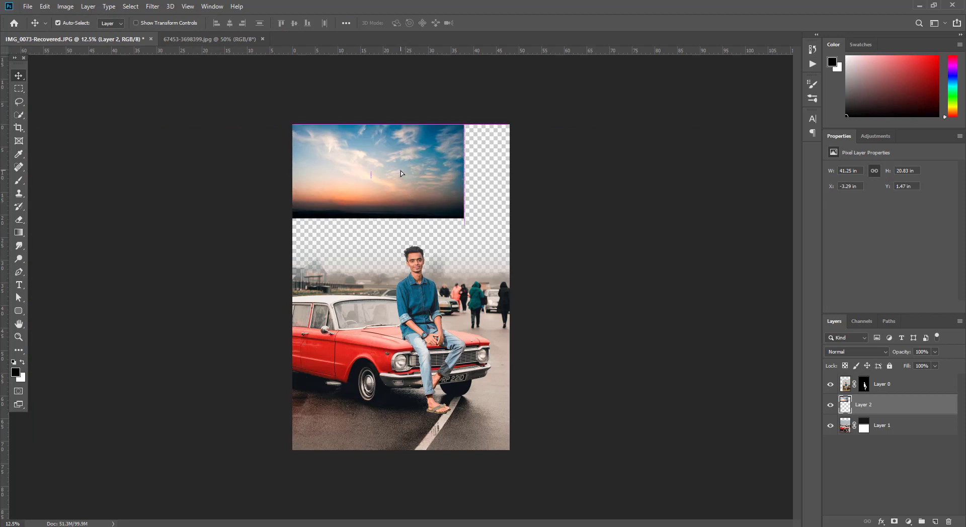
pyautogui.hotkey('ctrl', 't')
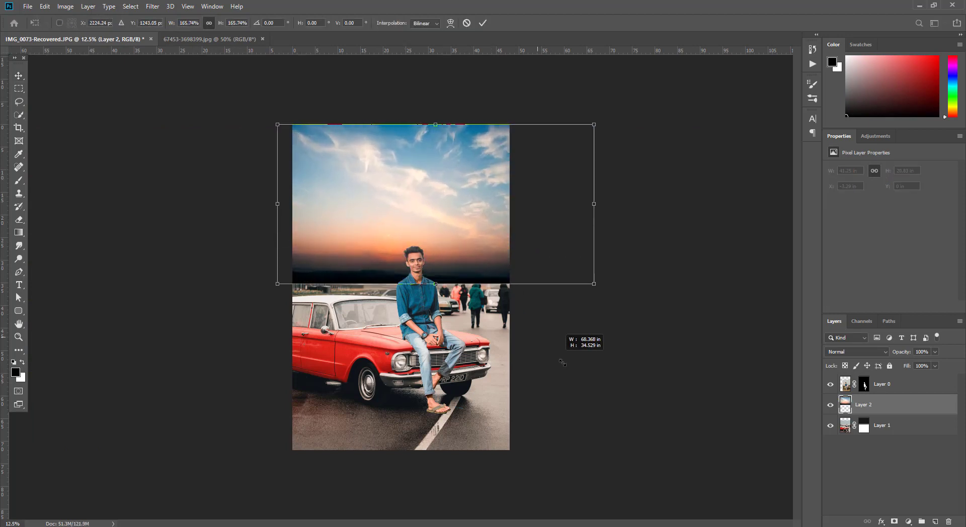
pyautogui.moveTo(471, 233); pyautogui.dragTo(718, 356)
pyautogui.moveTo(508, 256); pyautogui.dragTo(376, 250)
pyautogui.press('Return')
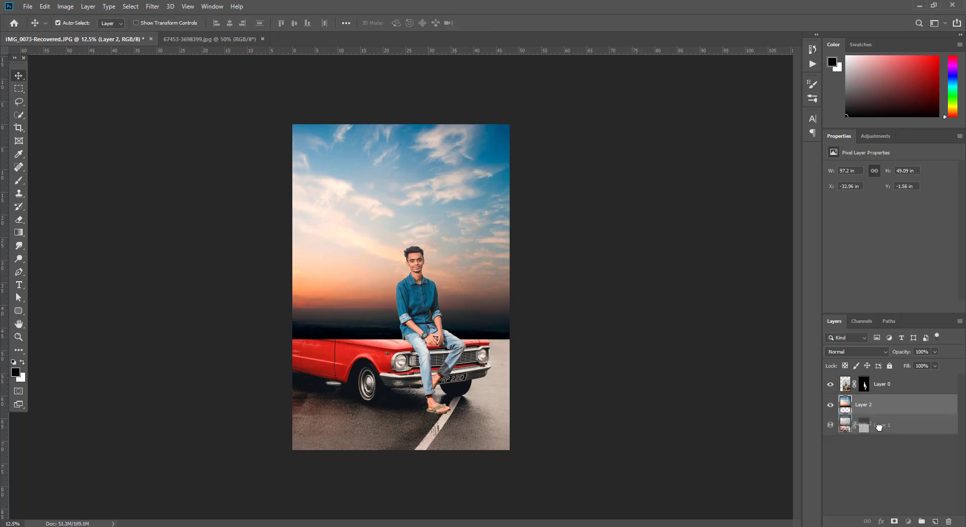
# Move the sky layer beneath the car layer and shift it to fill the top
pyautogui.moveTo(871, 422); pyautogui.dragTo(880, 436)
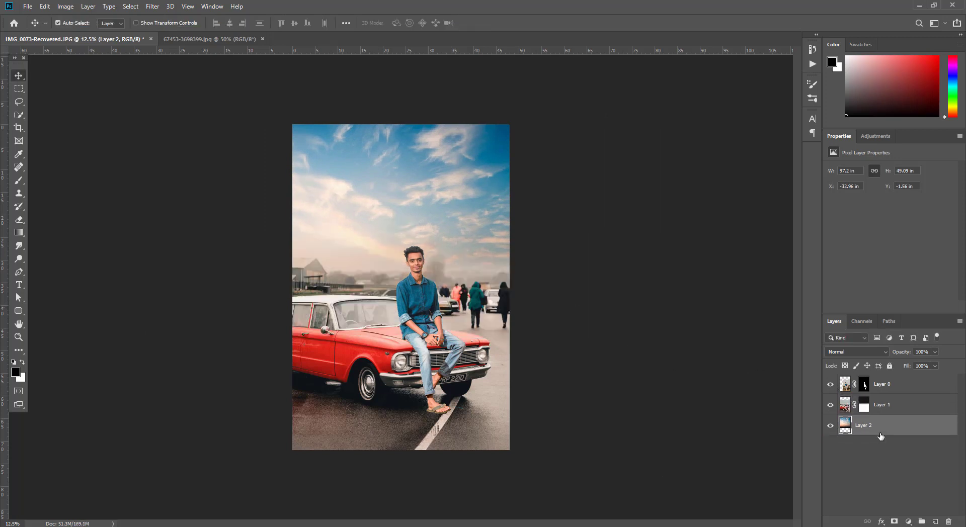
pyautogui.moveTo(343, 221)
pyautogui.mouseDown()
pyautogui.moveTo(452, 213)
pyautogui.moveTo(464, 240)
pyautogui.moveTo(296, 258)
pyautogui.mouseUp()
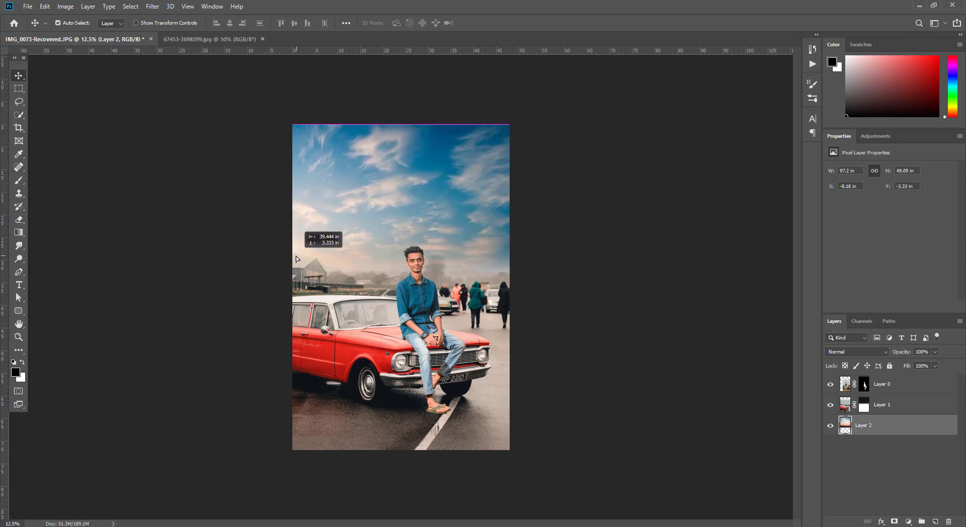
pyautogui.moveTo(296, 258); pyautogui.dragTo(295, 258)
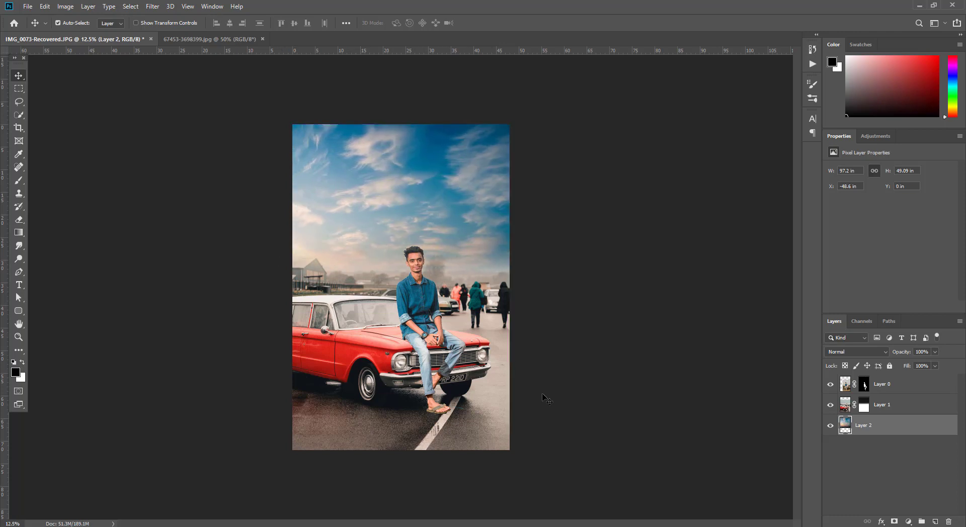
# With a large soft brush at 34% opacity, paint the car mask over the background beside the man
pyautogui.click(863, 406)
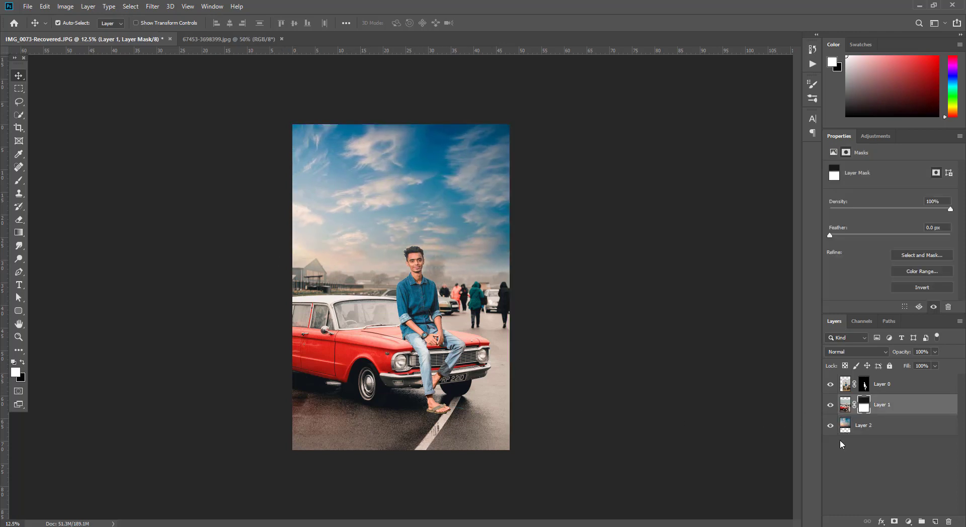
pyautogui.click(20, 184)
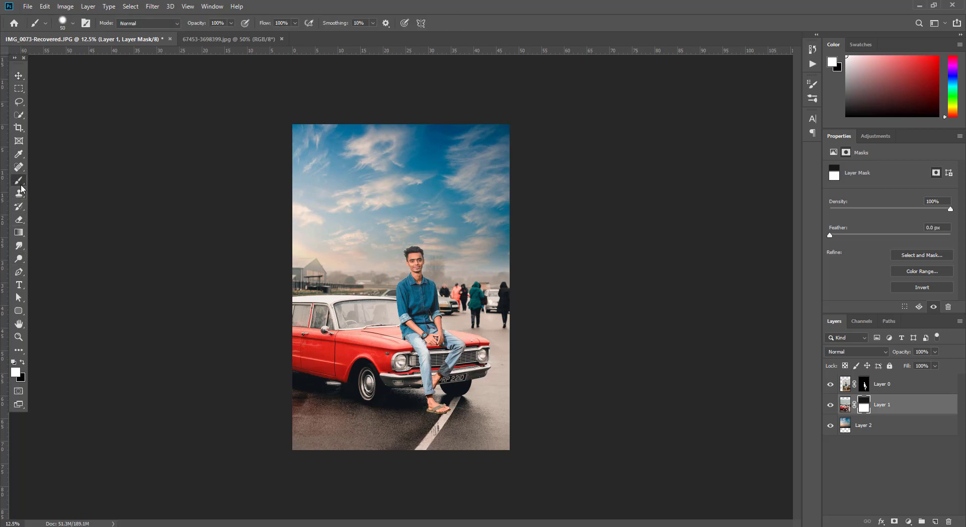
pyautogui.click(231, 23)
pyautogui.moveTo(233, 34); pyautogui.dragTo(200, 35)
pyautogui.rightClick(437, 328)
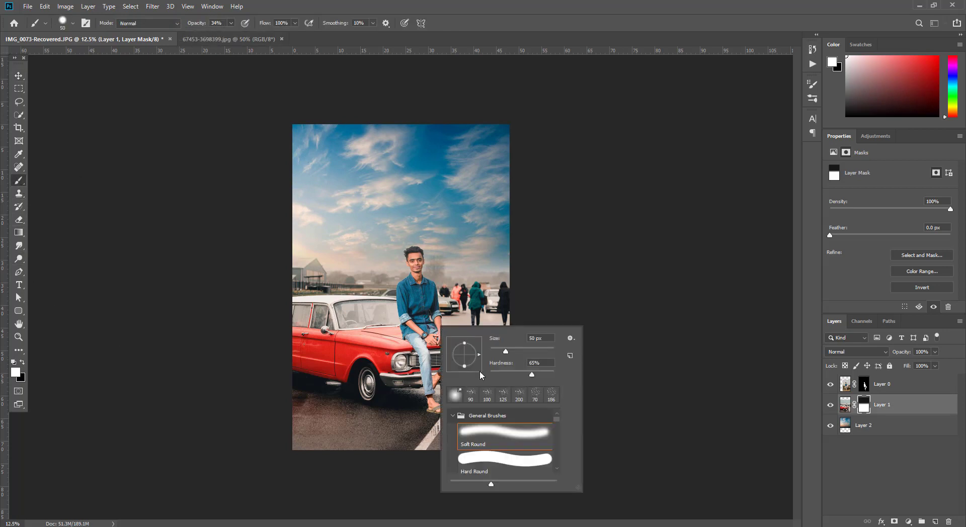
pyautogui.click(681, 353)
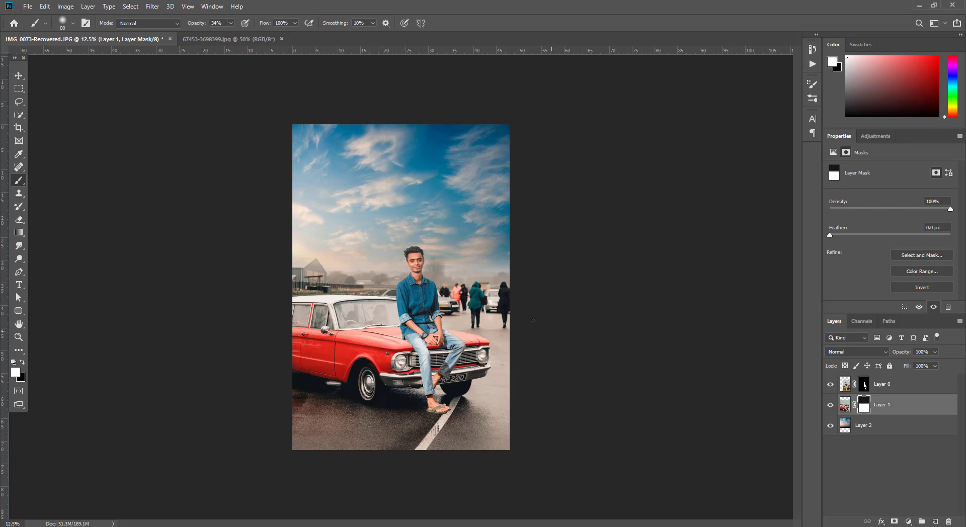
pyautogui.press(']')
pyautogui.press(']')
pyautogui.press(']')
pyautogui.press(']')
pyautogui.press(']')
pyautogui.press(']')
pyautogui.press(']')
pyautogui.press(']')
pyautogui.press(']')
pyautogui.press(']')
pyautogui.press(']')
pyautogui.press(']')
pyautogui.moveTo(406, 284)
pyautogui.mouseDown()
pyautogui.moveTo(503, 277)
pyautogui.moveTo(302, 279)
pyautogui.mouseUp()
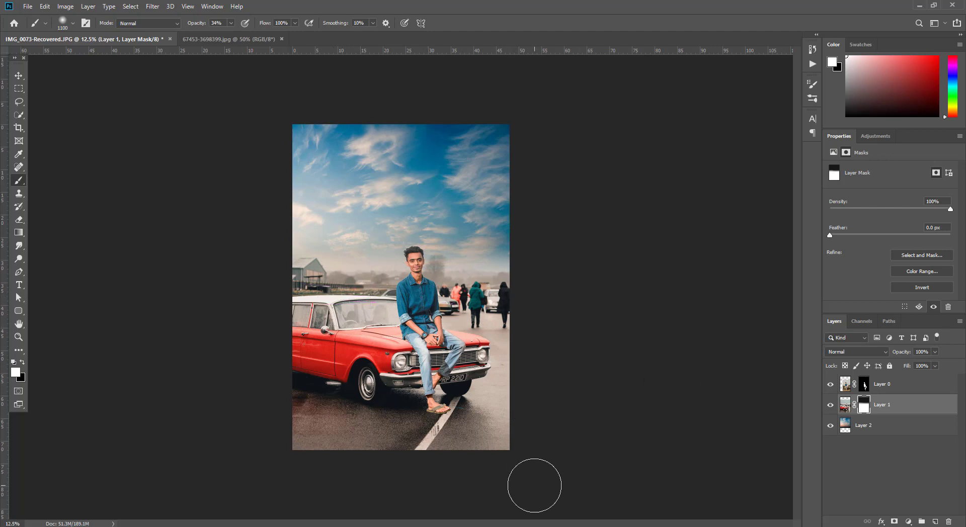
# At 50% flow and brush size 2500, softly paint the car mask across the sky
pyautogui.moveTo(295, 23); pyautogui.dragTo(274, 36)
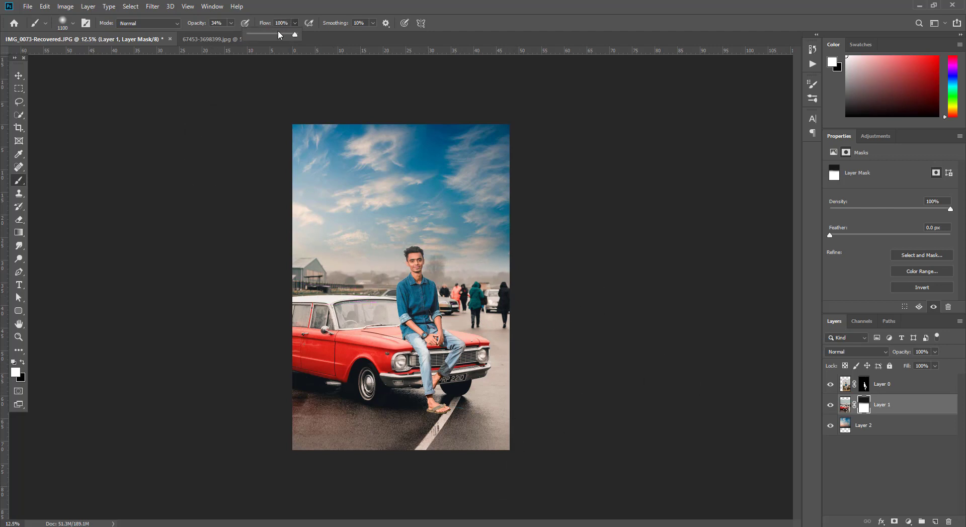
pyautogui.press(']')
pyautogui.press(']')
pyautogui.press(']')
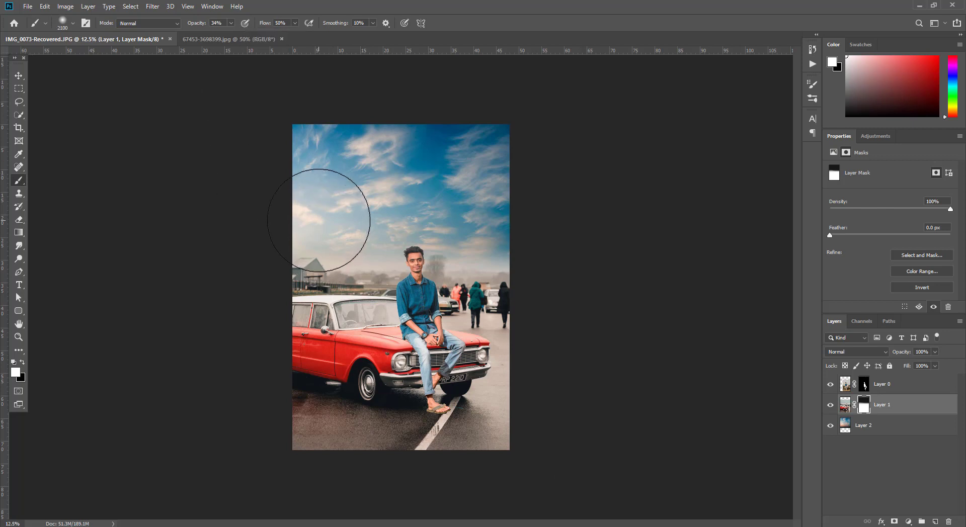
pyautogui.press(']')
pyautogui.press(']')
pyautogui.press(']')
pyautogui.moveTo(317, 176); pyautogui.dragTo(496, 183)
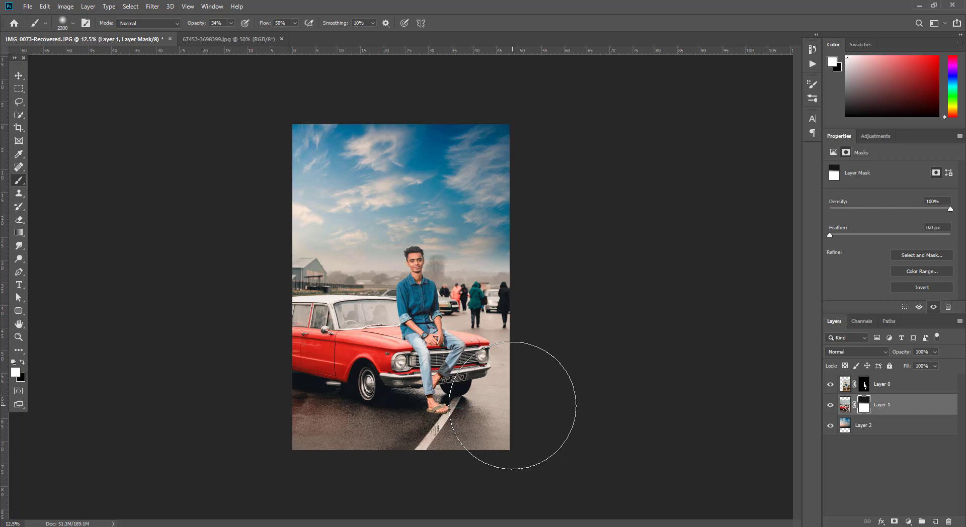
pyautogui.click(16, 131)
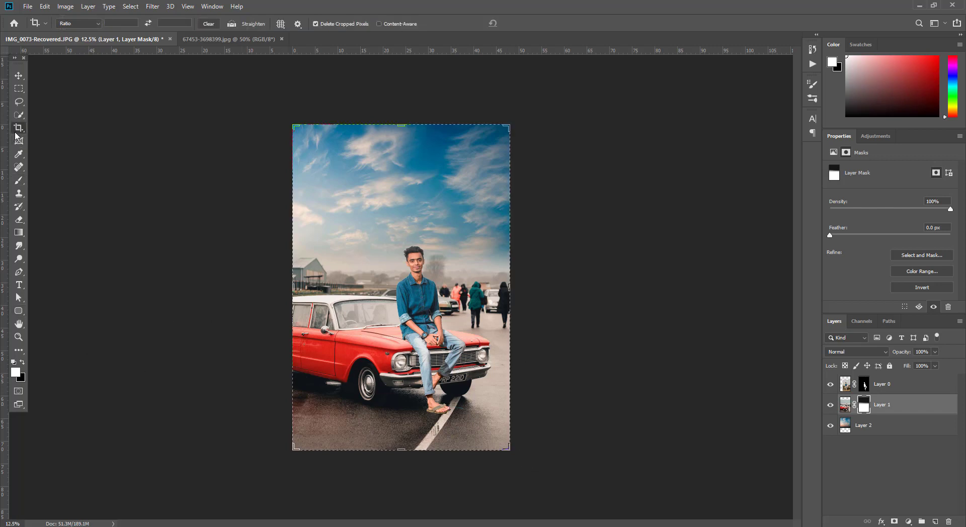
# Commit the crop and add a new empty layer above Layer 0
pyautogui.press('Return')
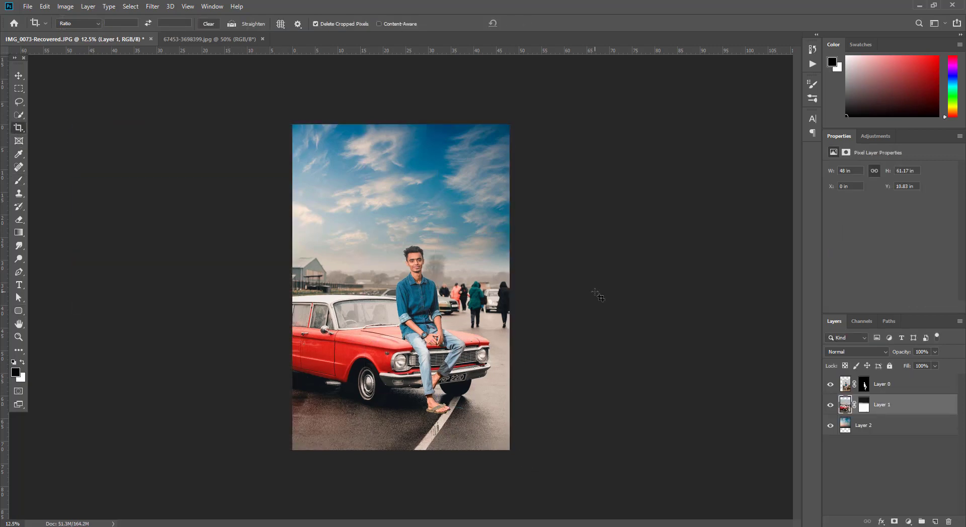
pyautogui.press('ctrl')
pyautogui.click(905, 386)
pyautogui.click(932, 521)
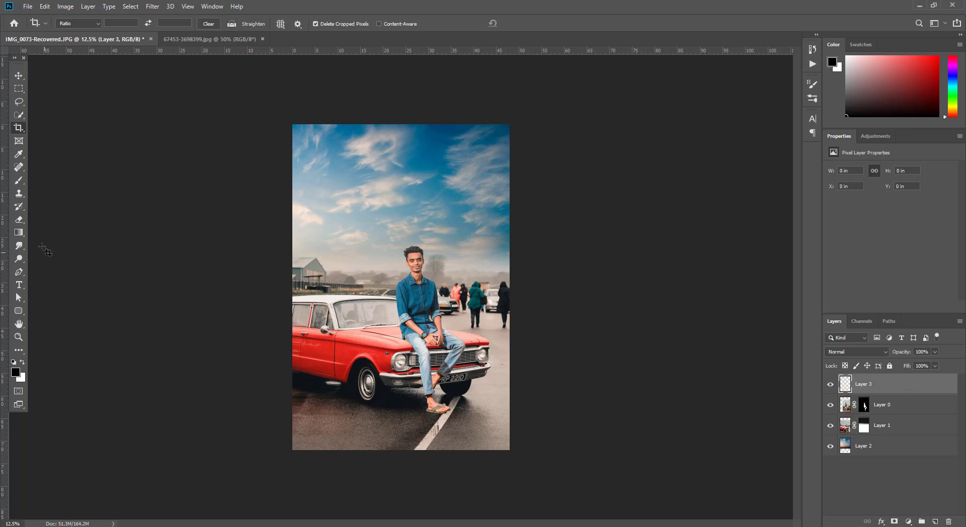
# Drag a black-to-transparent gradient upward from the bottom edge to darken the road
pyautogui.click(18, 232)
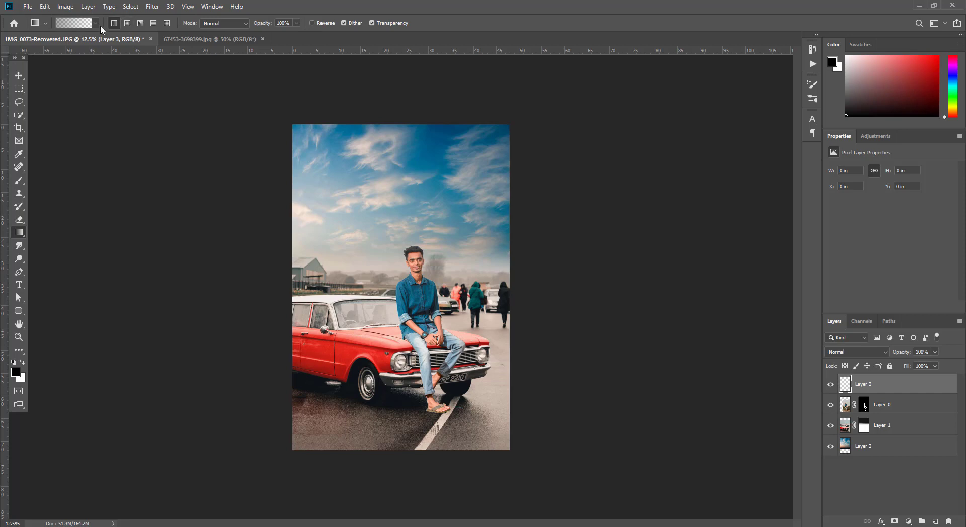
pyautogui.click(88, 23)
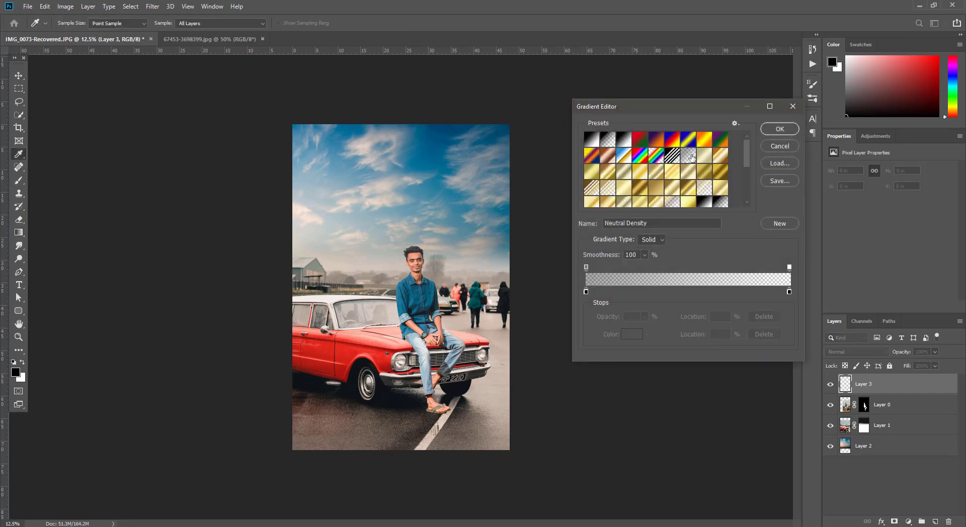
pyautogui.click(779, 130)
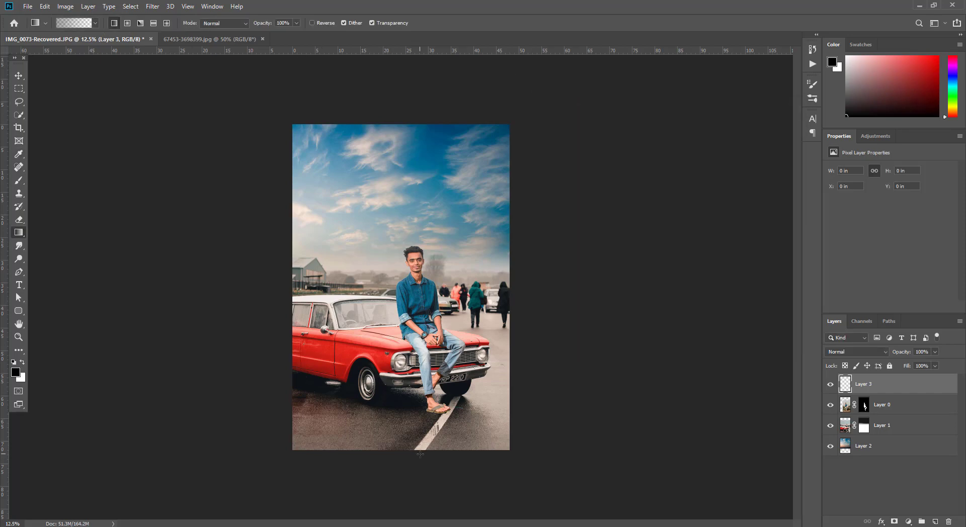
pyautogui.moveTo(427, 458); pyautogui.dragTo(427, 346)
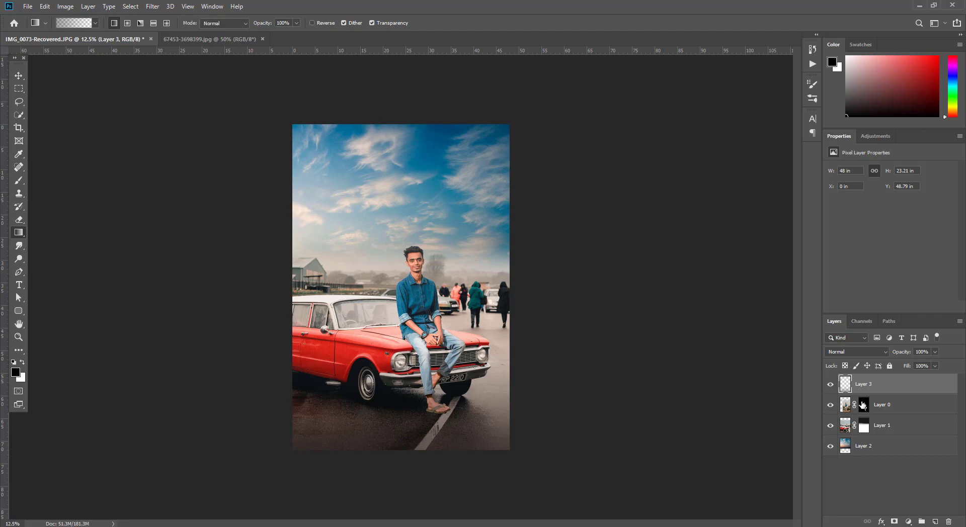
pyautogui.hotkey('ctrl', '+')
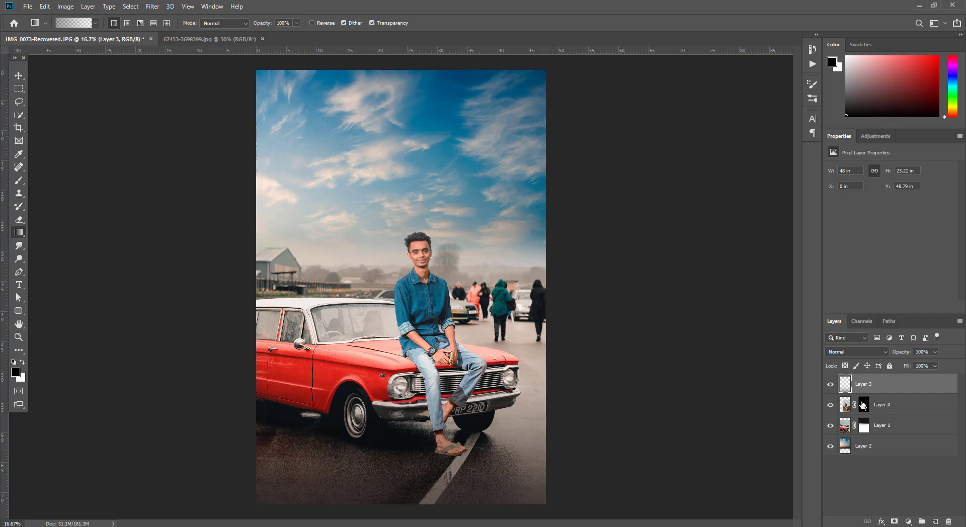
pyautogui.hotkey('ctrl', '+')
# Refine Layer 0's mask edges with Smooth 5 and Contrast 2%, output as a new masked layer
pyautogui.click(863, 405)
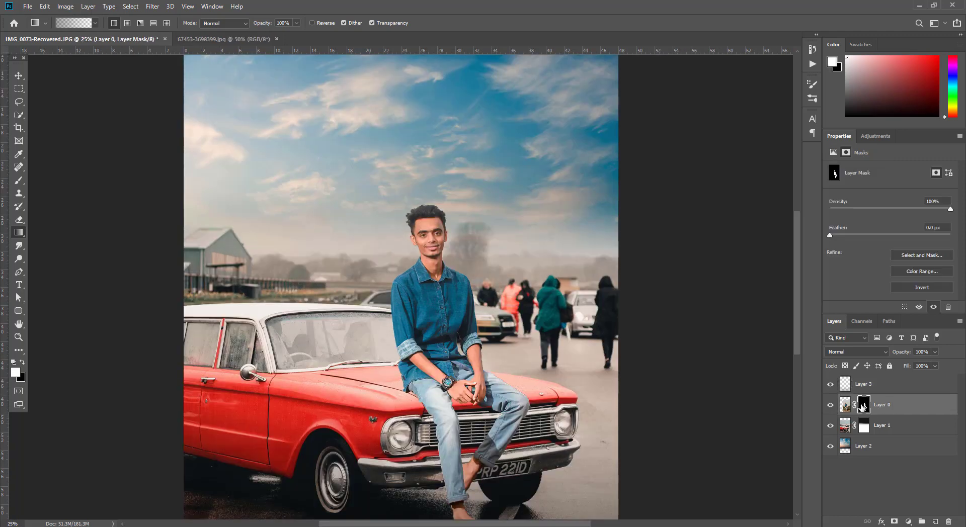
pyautogui.rightClick(863, 404)
pyautogui.click(885, 479)
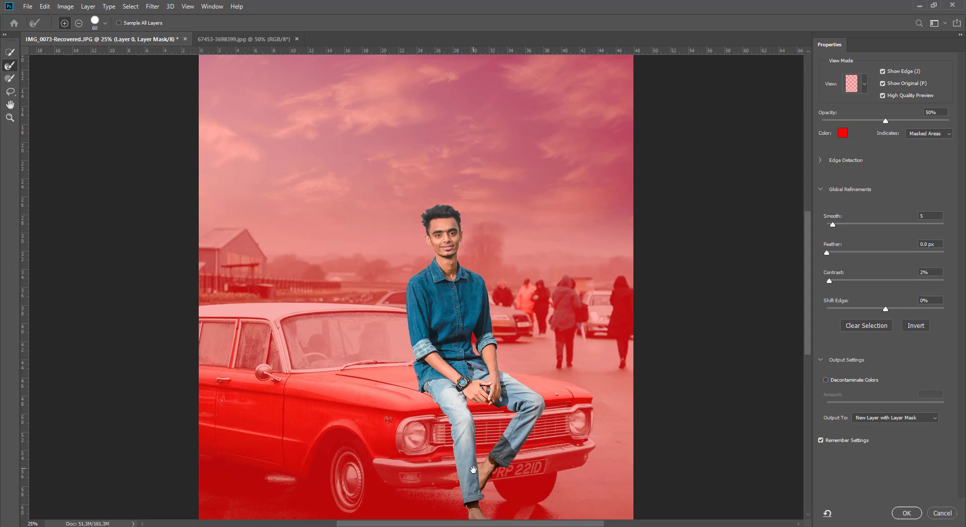
pyautogui.scroll(-5, 458, 423)
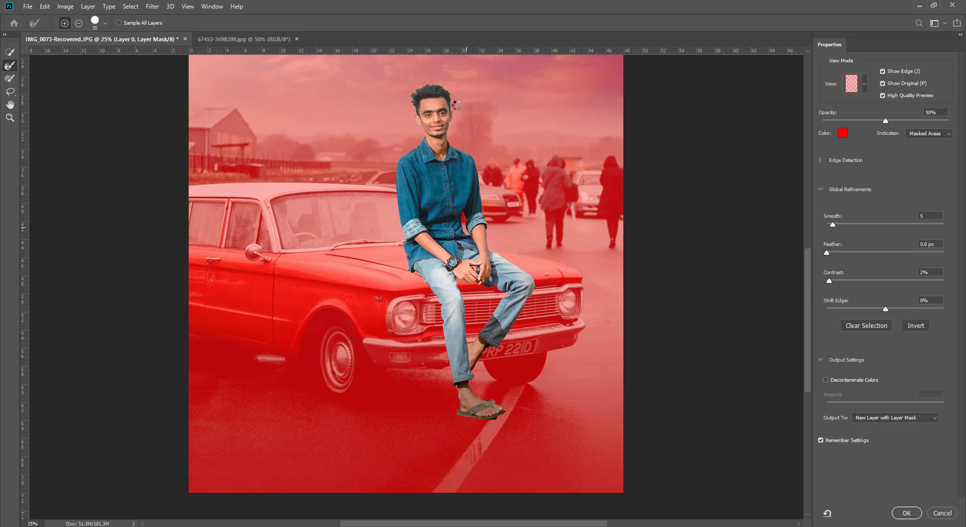
pyautogui.click(912, 513)
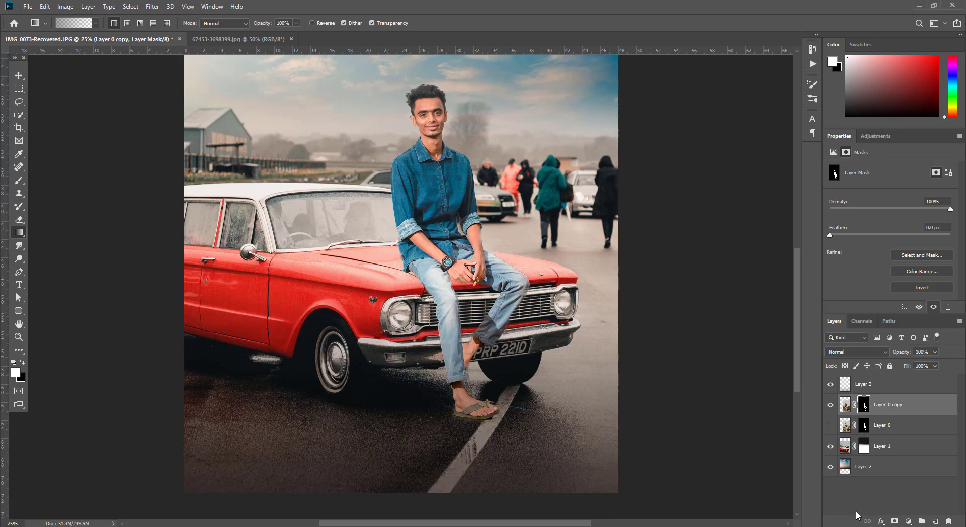
# Delete the hidden original Layer 0 and zoom to 50% on the legs and hood
pyautogui.click(891, 425)
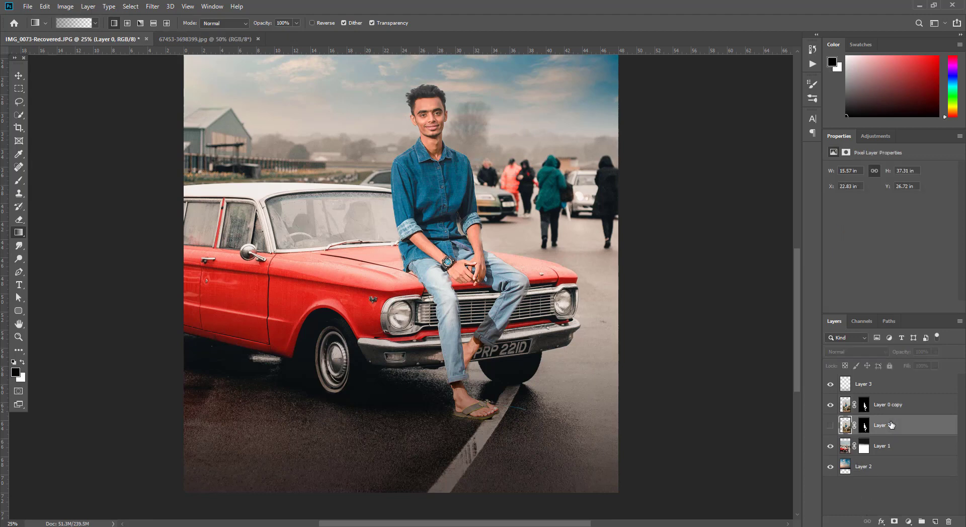
pyautogui.press('Delete')
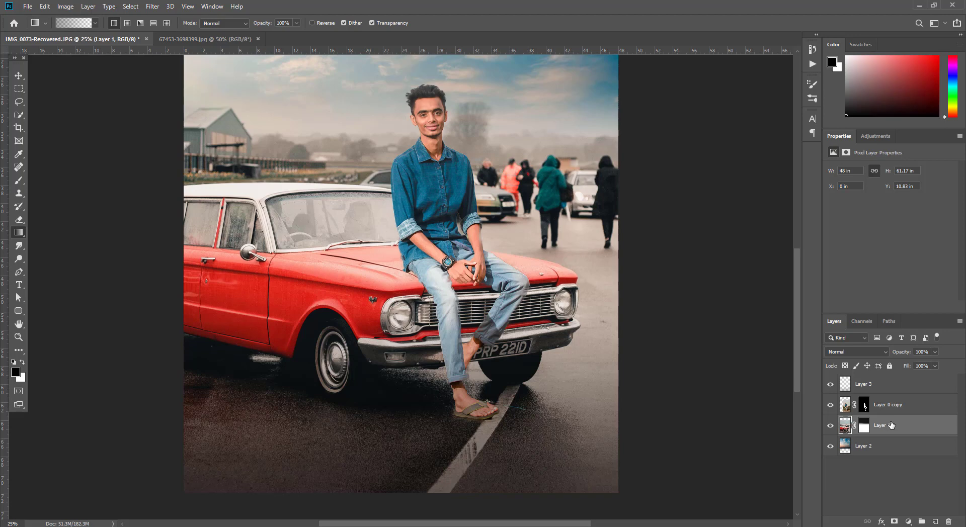
pyautogui.hotkey('ctrl', '+')
pyautogui.hotkey('ctrl', '+')
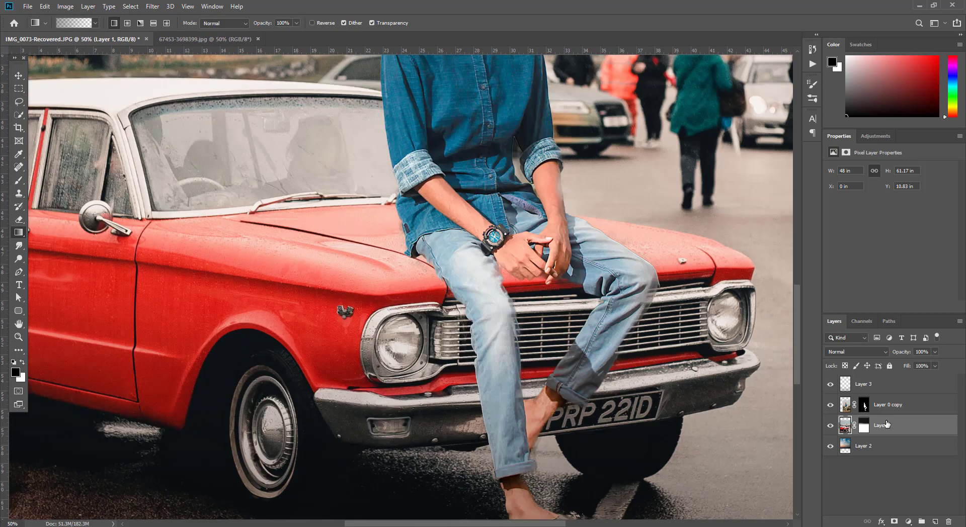
# Paint white with a soft 150 px brush over the jeans thigh on the car layer
pyautogui.click(19, 180)
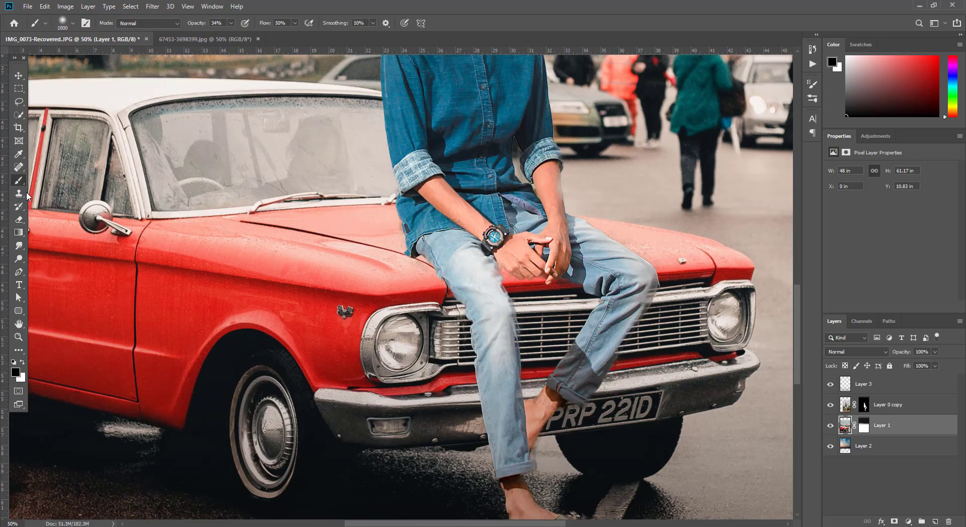
pyautogui.click(22, 362)
pyautogui.press('[')
pyautogui.press('[')
pyautogui.press('[')
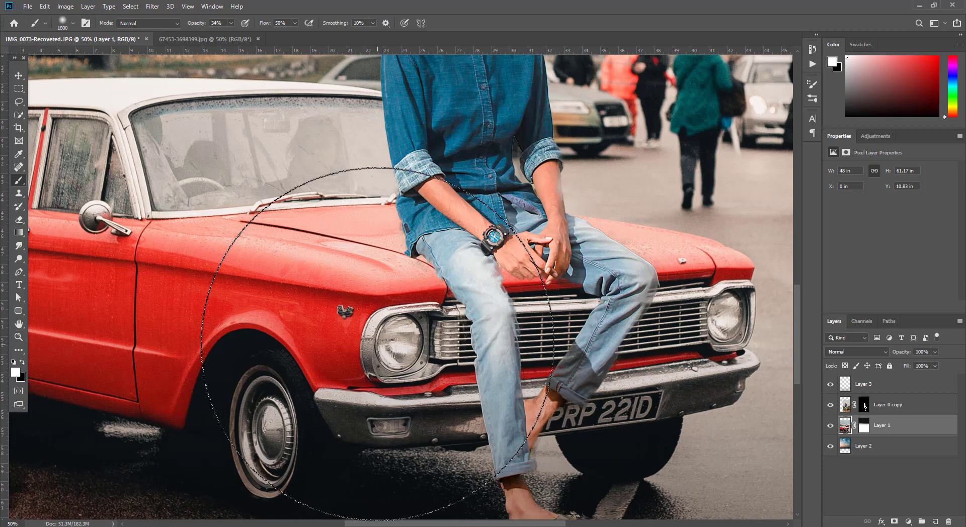
pyautogui.press(']')
pyautogui.moveTo(458, 250); pyautogui.dragTo(434, 252)
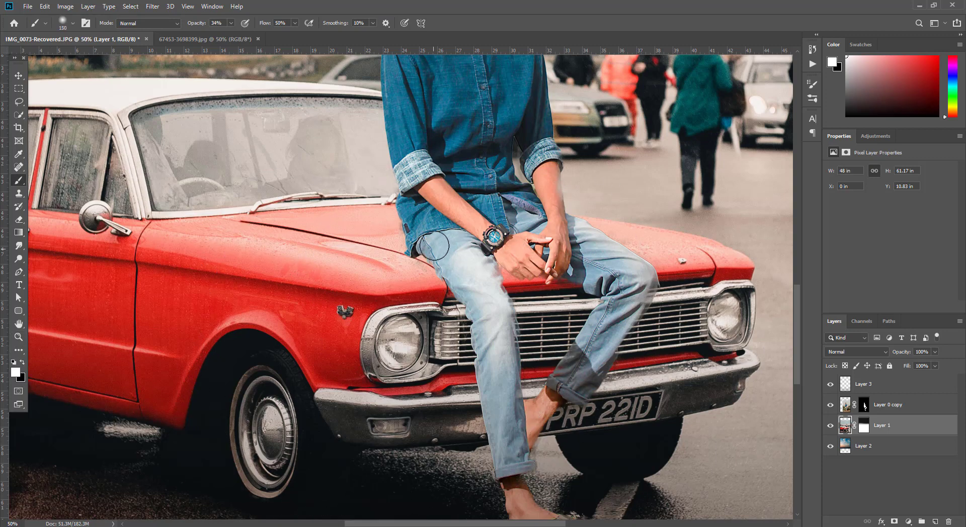
# Raise brush flow to 100% and lighten the jeans thigh further with a 90 px brush
pyautogui.click(229, 23)
pyautogui.click(287, 40)
pyautogui.moveTo(298, 34); pyautogui.dragTo(321, 34)
pyautogui.press('[')
pyautogui.press('[')
pyautogui.press('[')
pyautogui.moveTo(488, 262); pyautogui.dragTo(493, 279)
pyautogui.press('[')
pyautogui.press('[')
pyautogui.press('[')
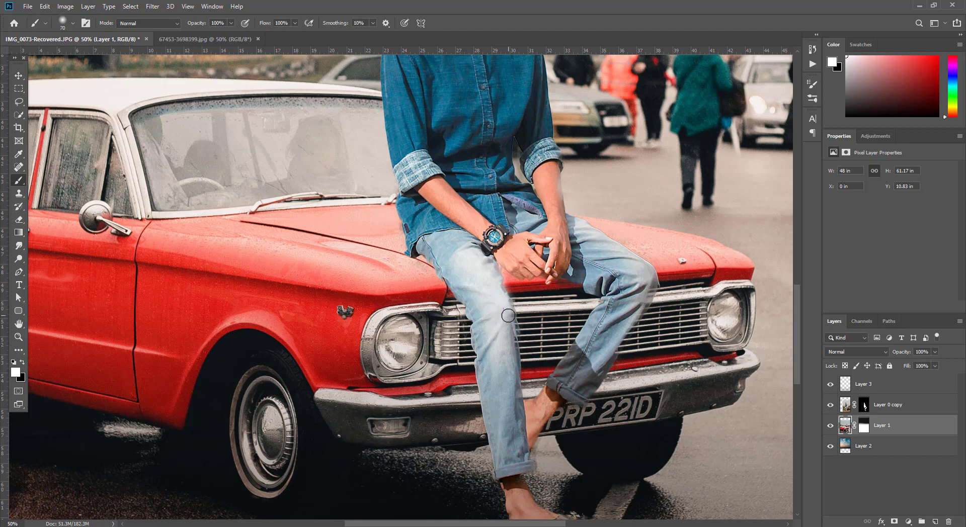
# Try a 60 px stroke along the forearm's right edge, then undo it
pyautogui.rightClick(517, 325)
pyautogui.click(493, 295)
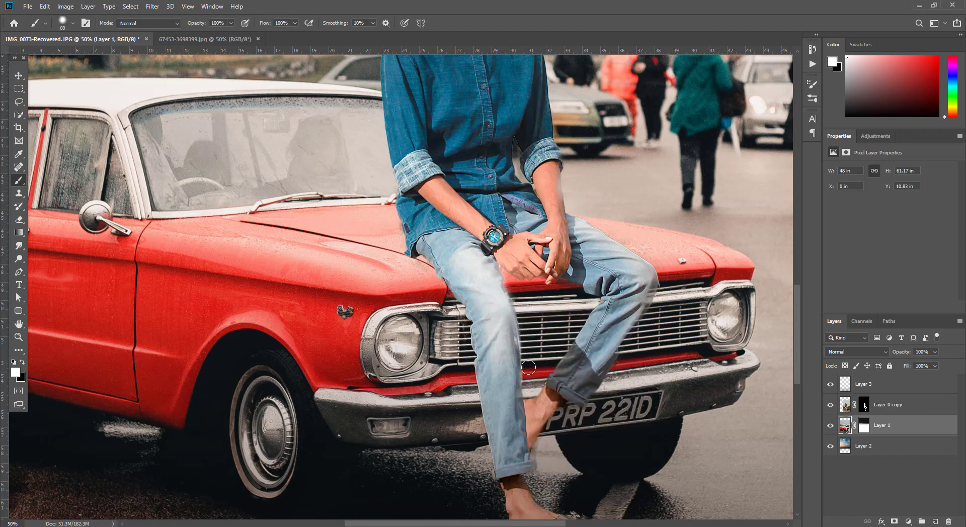
pyautogui.press(']')
pyautogui.press(']')
pyautogui.press('[')
pyautogui.press('[')
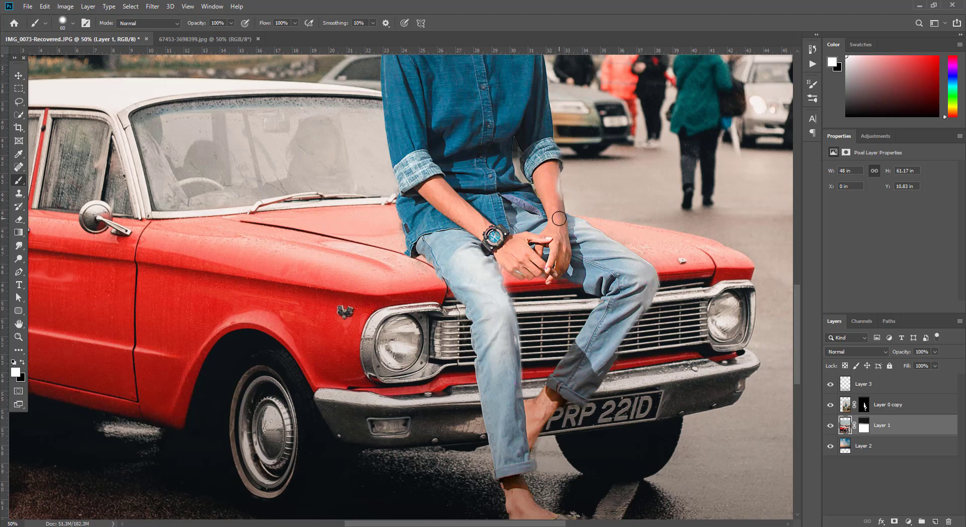
pyautogui.moveTo(558, 169); pyautogui.dragTo(568, 216)
pyautogui.hotkey('ctrl', 'z')
# Paint white beside the ankle below the trouser cuff, then switch to black and select Layer 3
pyautogui.scroll(-5, 566, 301)
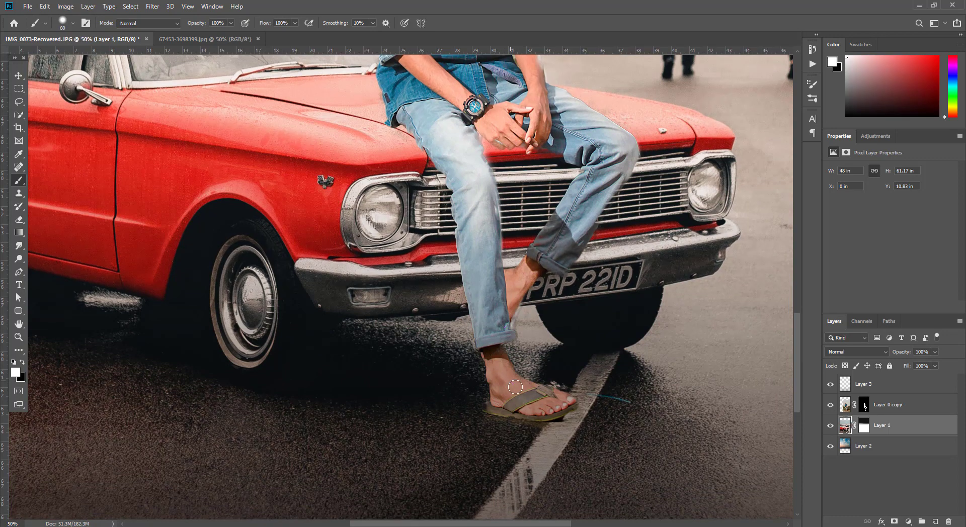
pyautogui.moveTo(502, 347)
pyautogui.mouseDown()
pyautogui.moveTo(534, 412)
pyautogui.moveTo(492, 406)
pyautogui.mouseUp()
pyautogui.click(22, 362)
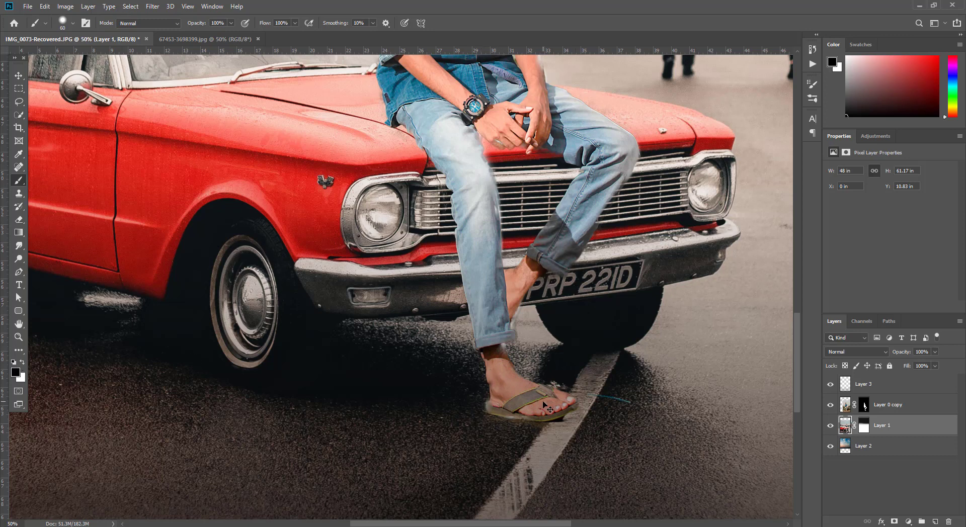
pyautogui.hotkey('alt', '.')
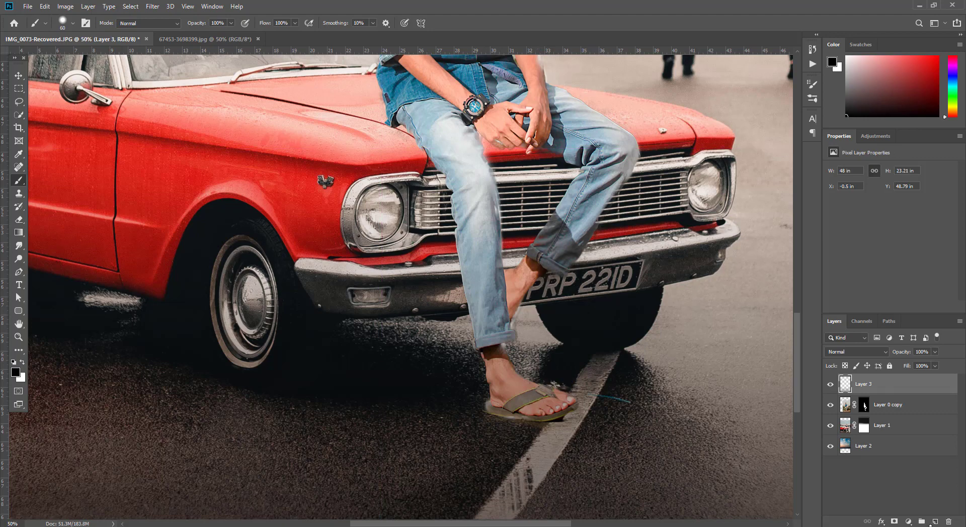
# Delete the gradient Layer 3 and restore it by pasting it back
pyautogui.click(949, 523)
pyautogui.press('Return')
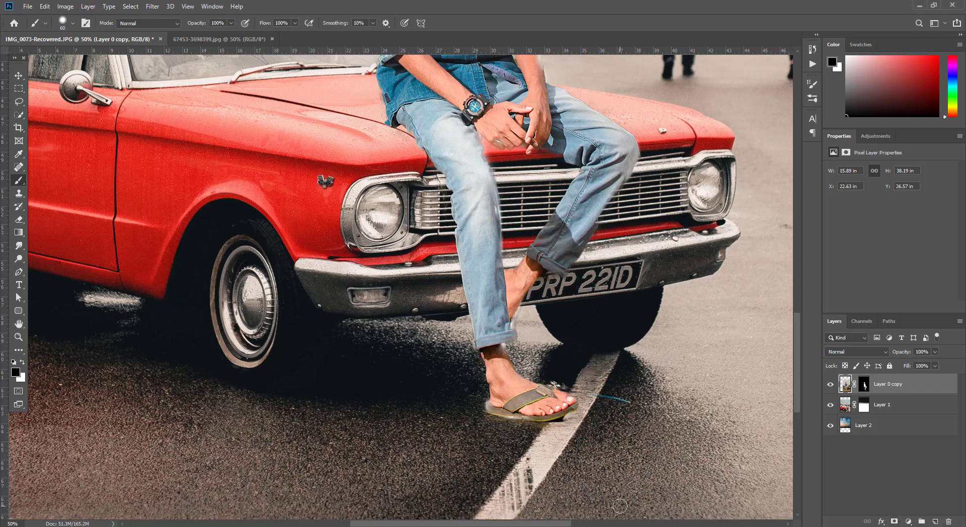
pyautogui.hotkey('ctrl', 'v')
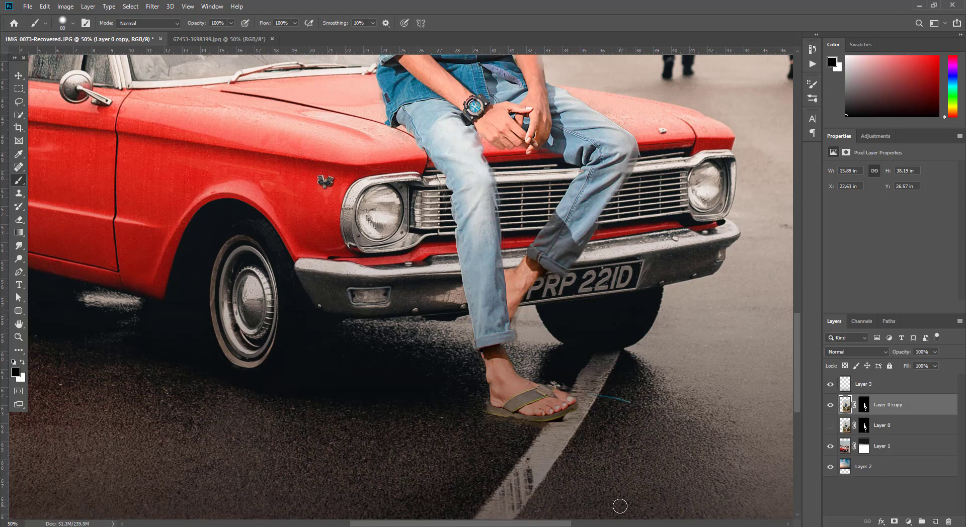
# Zoom out to fit, then zoom in and scroll down to the legs on the hood and grille
pyautogui.hotkey('ctrl', '-')
pyautogui.hotkey('ctrl', '-')
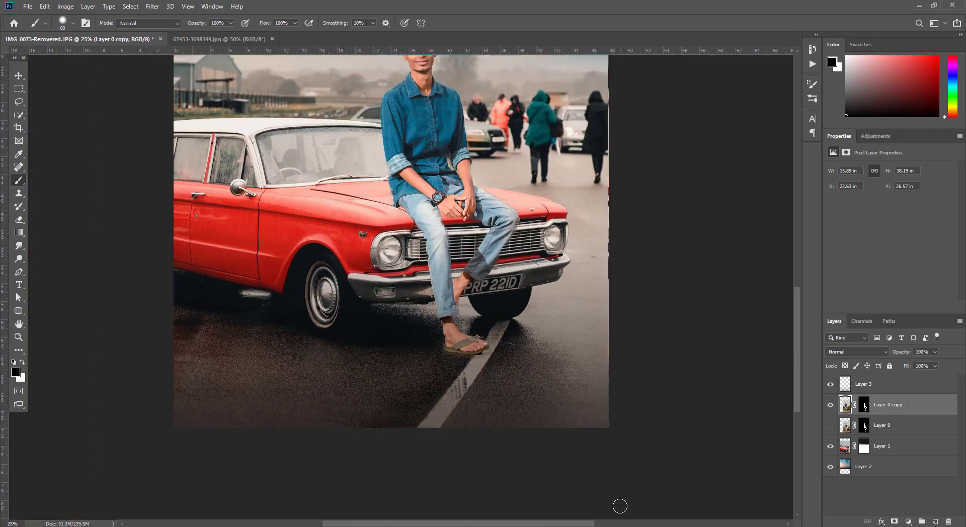
pyautogui.hotkey('ctrl', '-')
pyautogui.hotkey('ctrl', '+')
pyautogui.hotkey('ctrl', '+')
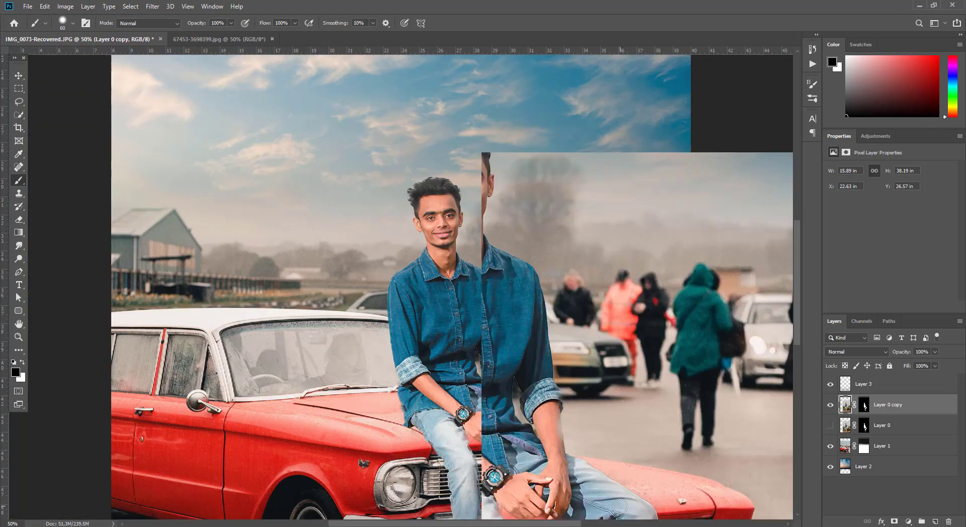
pyautogui.hotkey('ctrl', '+')
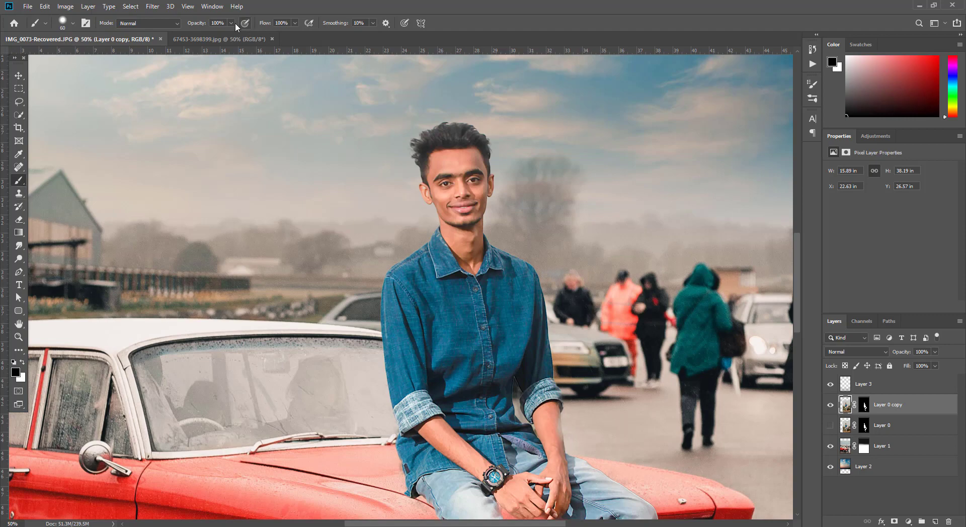
pyautogui.scroll(-3, 571, 377)
pyautogui.scroll(-3, 571, 376)
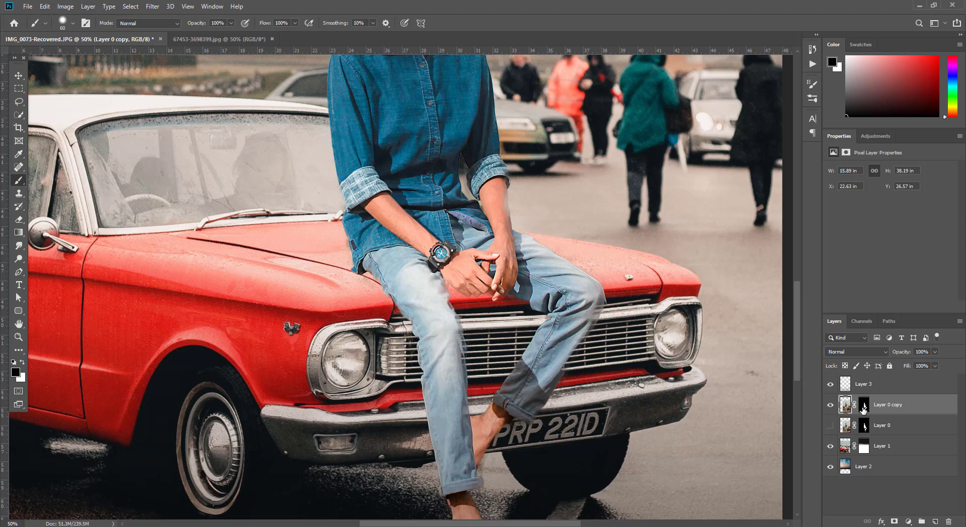
# On Layer 0 copy's mask, trim the left jeans edge with black and restore the right knee edge with white
pyautogui.click(863, 409)
pyautogui.press('x')
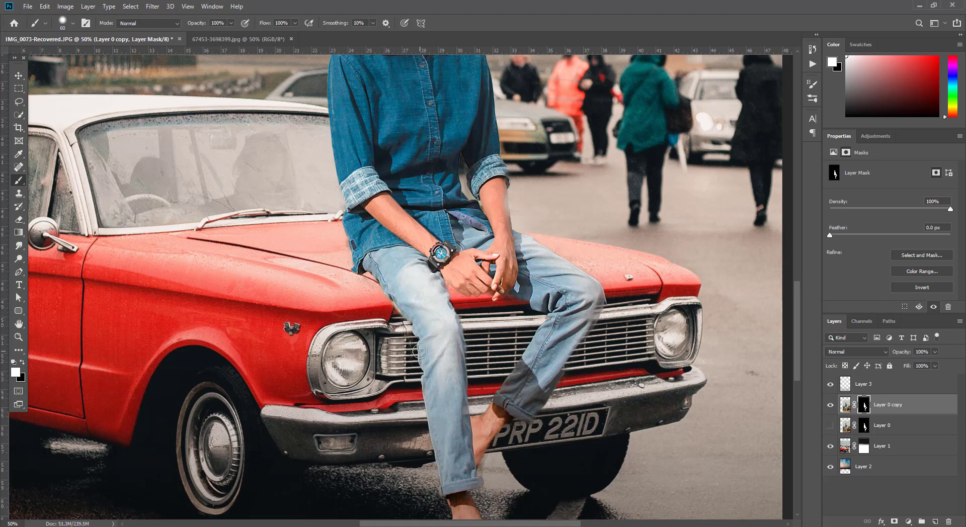
pyautogui.click(22, 361)
pyautogui.moveTo(387, 306); pyautogui.dragTo(402, 324)
pyautogui.click(22, 362)
pyautogui.moveTo(597, 300); pyautogui.dragTo(590, 314)
# Refine the mask around the lower shin and reveal the sandal sole under the foot
pyautogui.moveTo(513, 384); pyautogui.dragTo(491, 416)
pyautogui.scroll(-2, 477, 427)
pyautogui.scroll(-1, 477, 427)
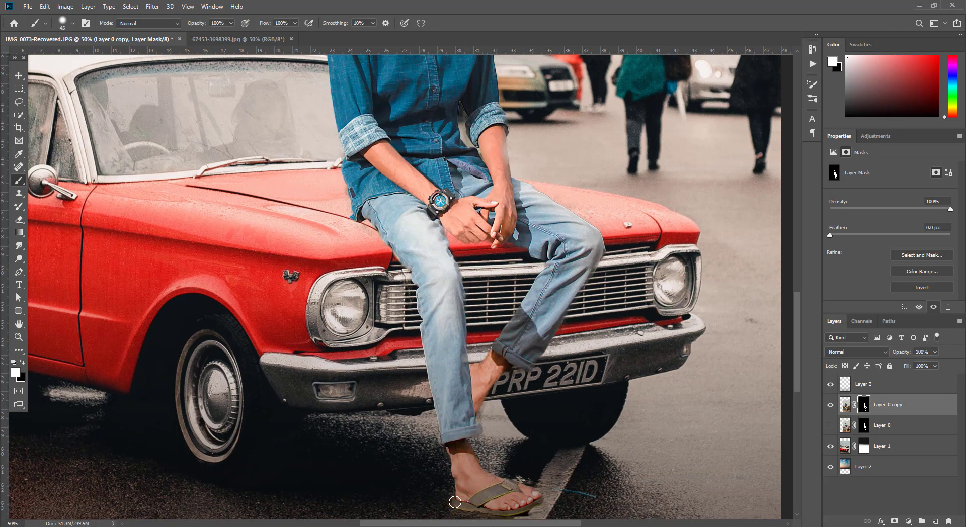
pyautogui.moveTo(455, 502); pyautogui.dragTo(512, 507)
# Enlarge the brush to 70, pan over the man's head and legs, then fit the image on screen
pyautogui.press(']')
pyautogui.press(']')
pyautogui.moveTo(449, 227); pyautogui.dragTo(463, 318)
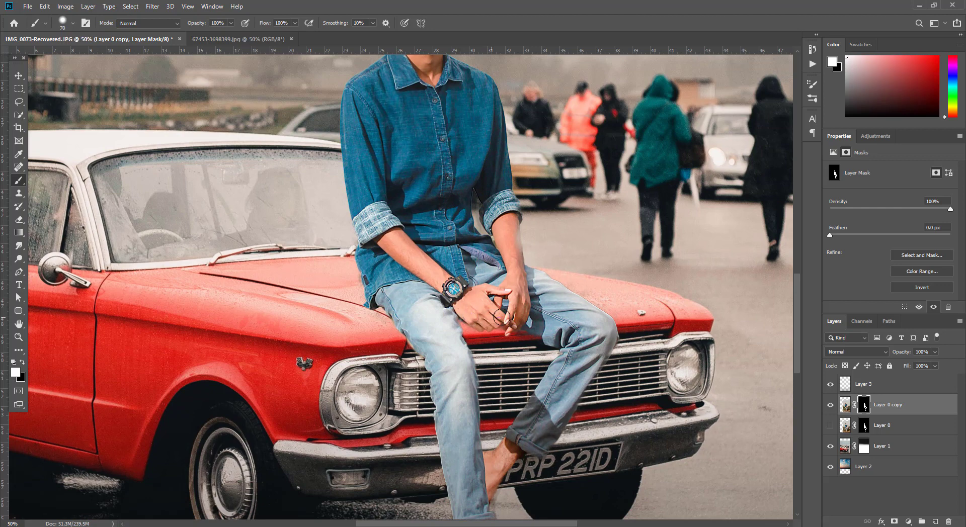
pyautogui.moveTo(478, 241); pyautogui.dragTo(492, 355)
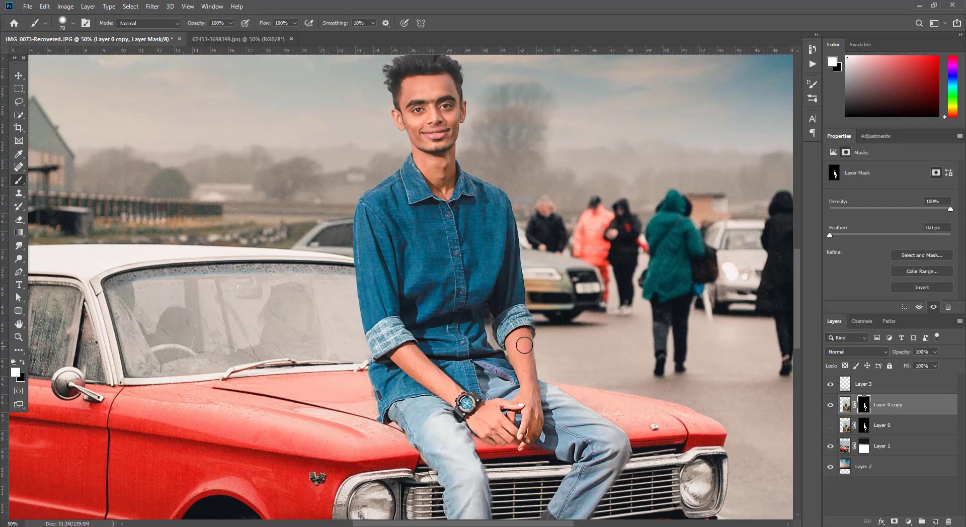
pyautogui.moveTo(454, 204); pyautogui.dragTo(473, 307)
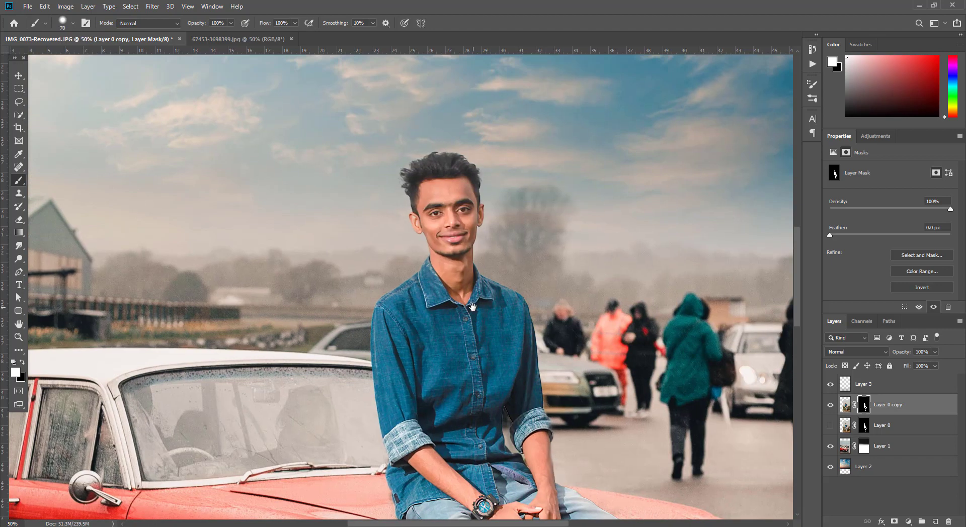
pyautogui.moveTo(444, 403)
pyautogui.mouseDown()
pyautogui.moveTo(422, 224)
pyautogui.moveTo(406, 302)
pyautogui.mouseUp()
pyautogui.moveTo(412, 403); pyautogui.dragTo(397, 346)
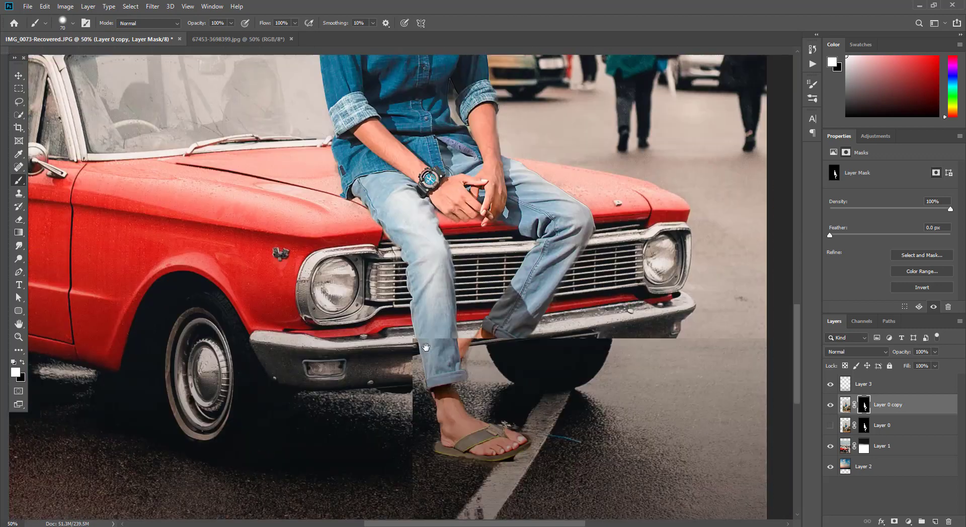
pyautogui.moveTo(221, 488); pyautogui.dragTo(219, 456)
pyautogui.click(22, 361)
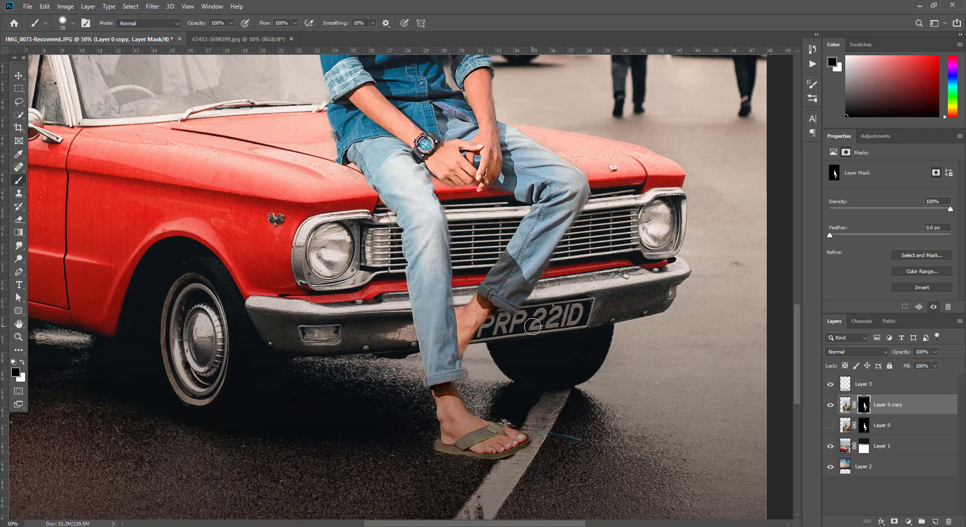
pyautogui.hotkey('ctrl', '0')
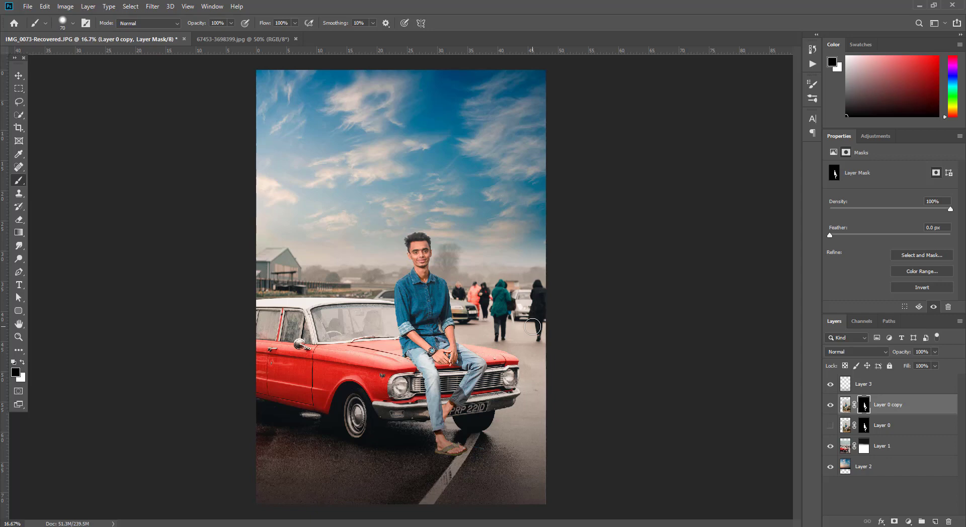
# Apply the layer mask permanently to Layer 0 copy
pyautogui.rightClick(863, 404)
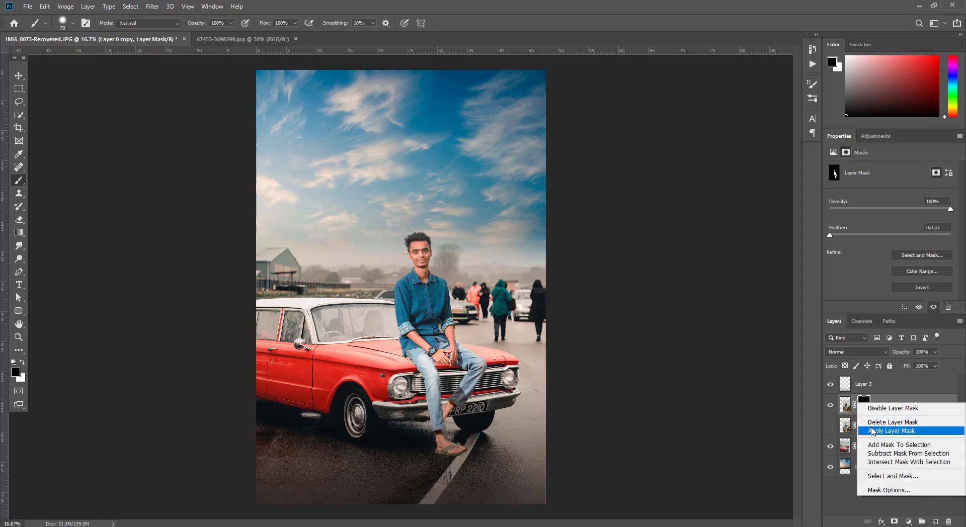
pyautogui.click(900, 425)
pyautogui.doubleClick(909, 414)
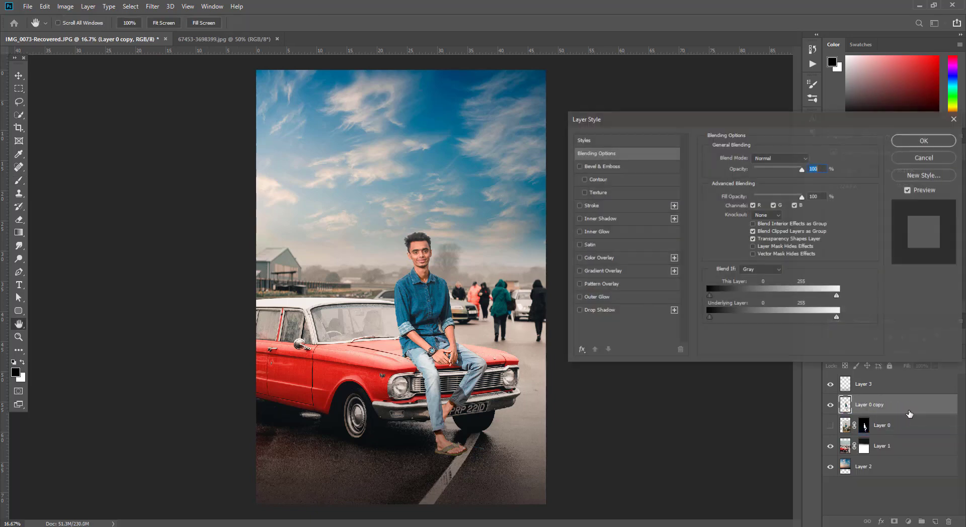
pyautogui.click(929, 158)
# Scale the man to about 95.82% and move him slightly up and right on the hood
pyautogui.hotkey('ctrl', 't')
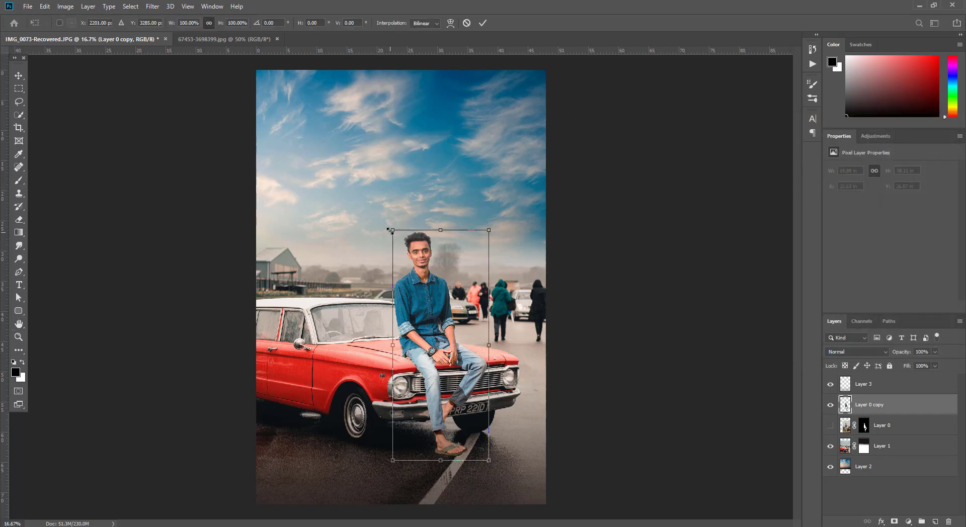
pyautogui.moveTo(391, 230); pyautogui.dragTo(397, 239)
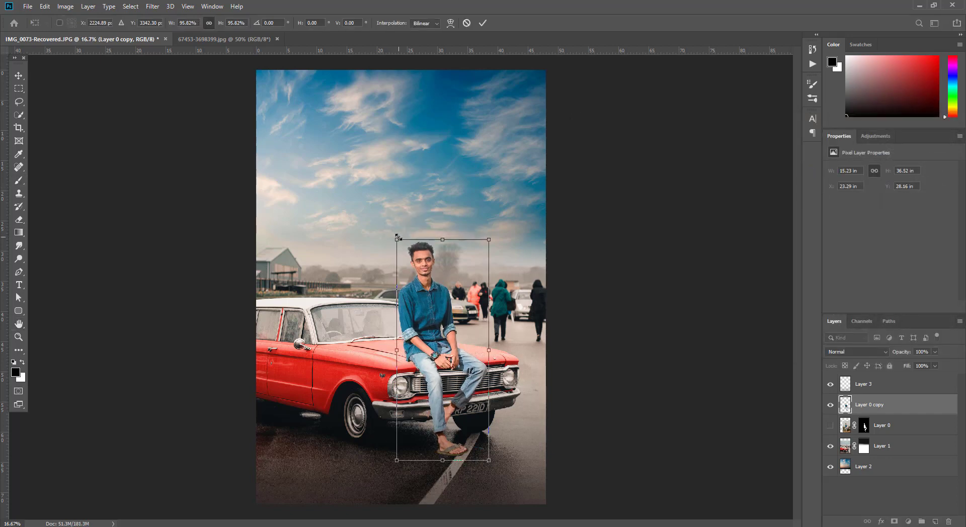
pyautogui.press('Return')
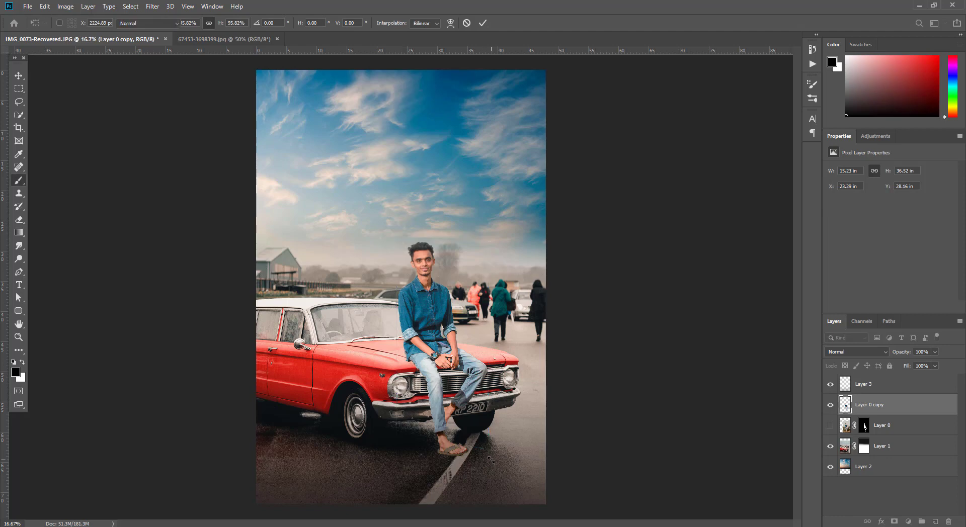
pyautogui.press('b')
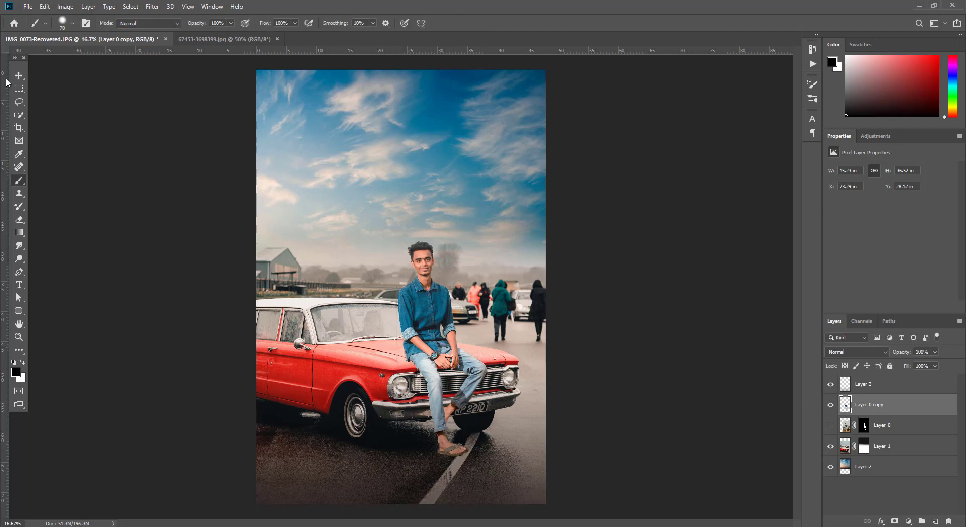
pyautogui.click(18, 75)
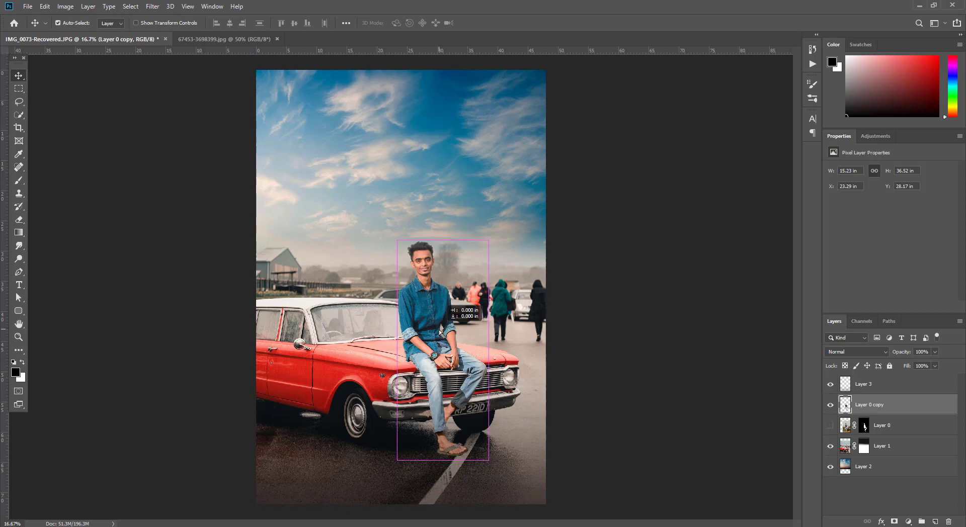
pyautogui.moveTo(436, 332); pyautogui.dragTo(455, 335)
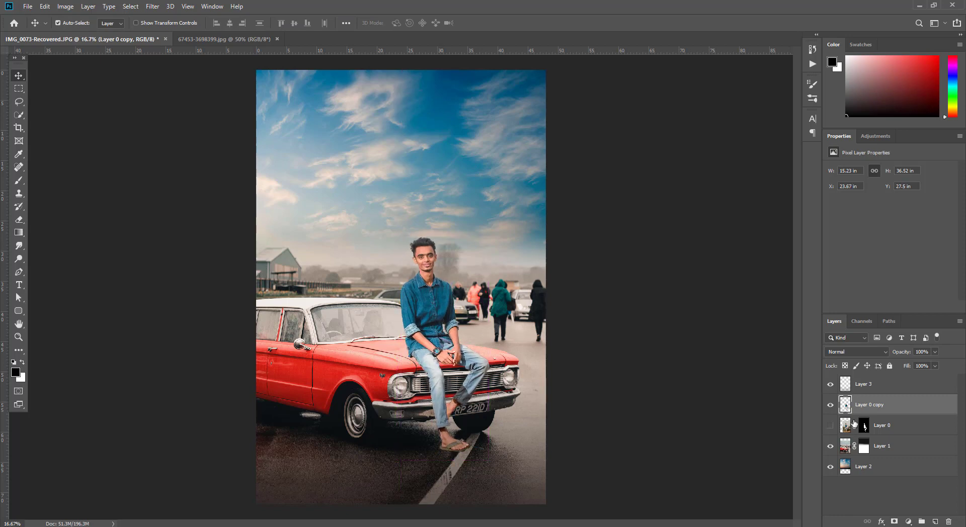
# Add a drop shadow to Layer 0 copy: 84% opacity, 25 px distance, 3% spread, 54 px size
pyautogui.doubleClick(934, 407)
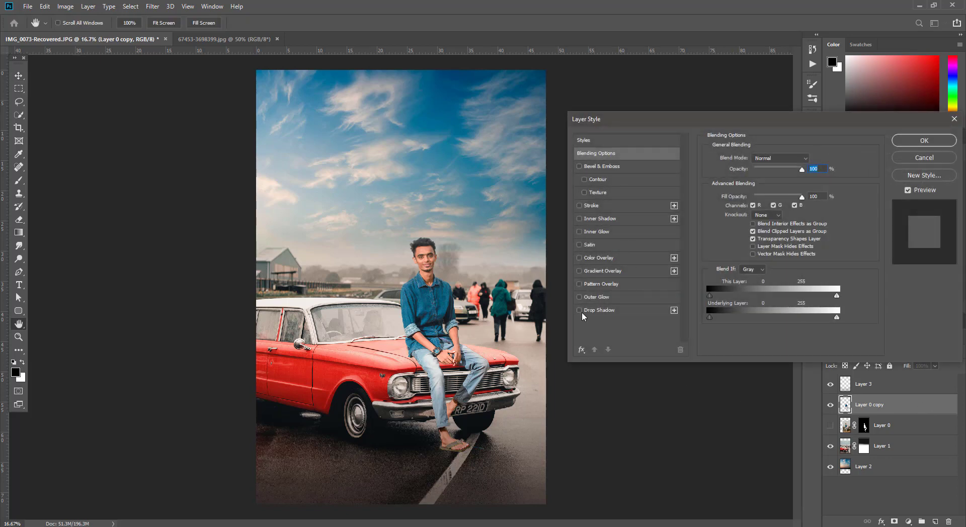
pyautogui.click(599, 311)
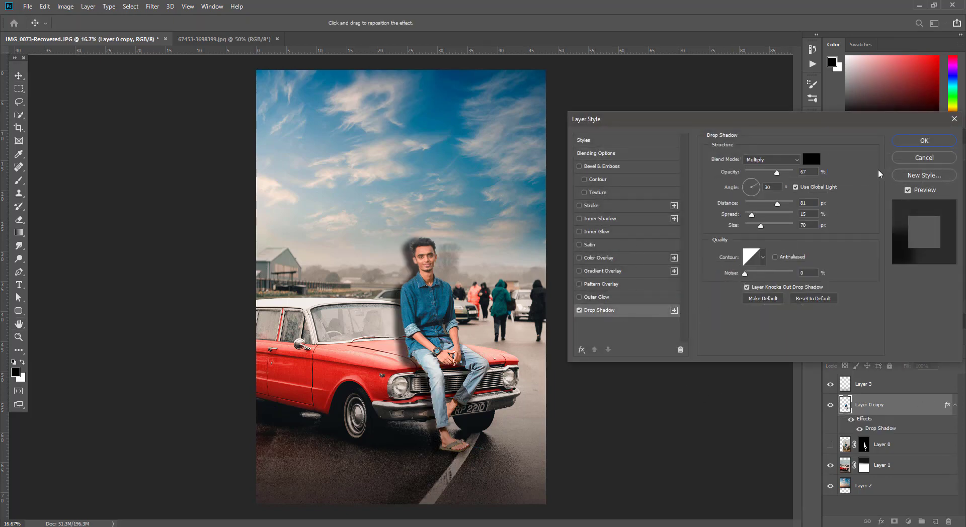
pyautogui.moveTo(776, 173); pyautogui.dragTo(769, 204)
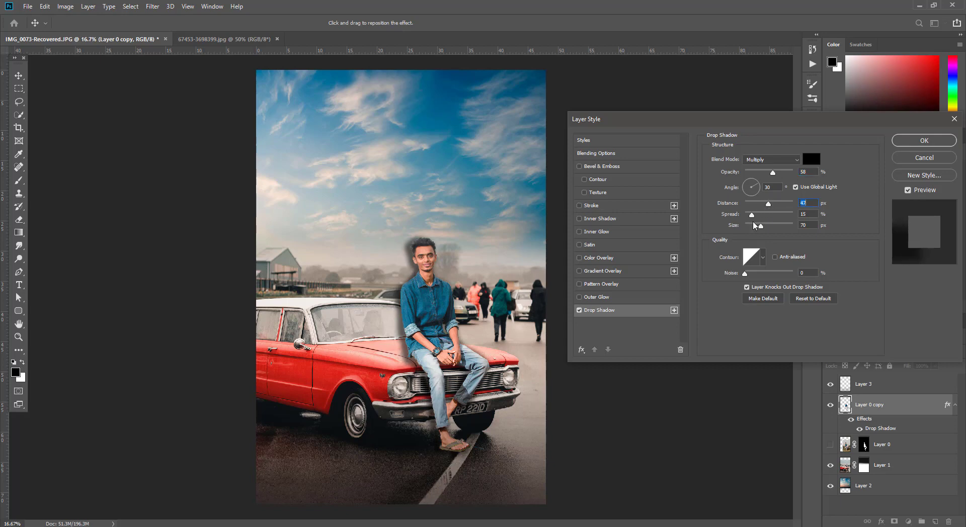
pyautogui.moveTo(751, 215); pyautogui.dragTo(758, 223)
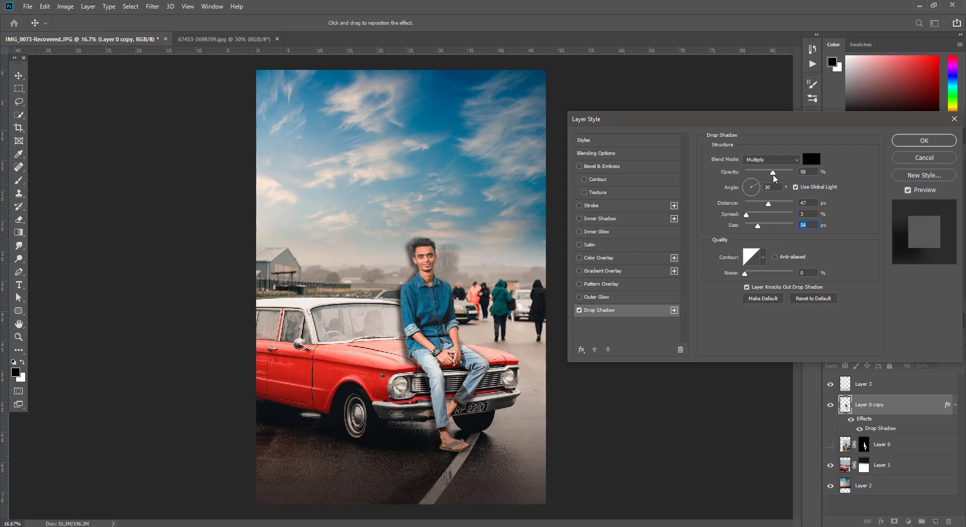
pyautogui.moveTo(773, 172); pyautogui.dragTo(782, 173)
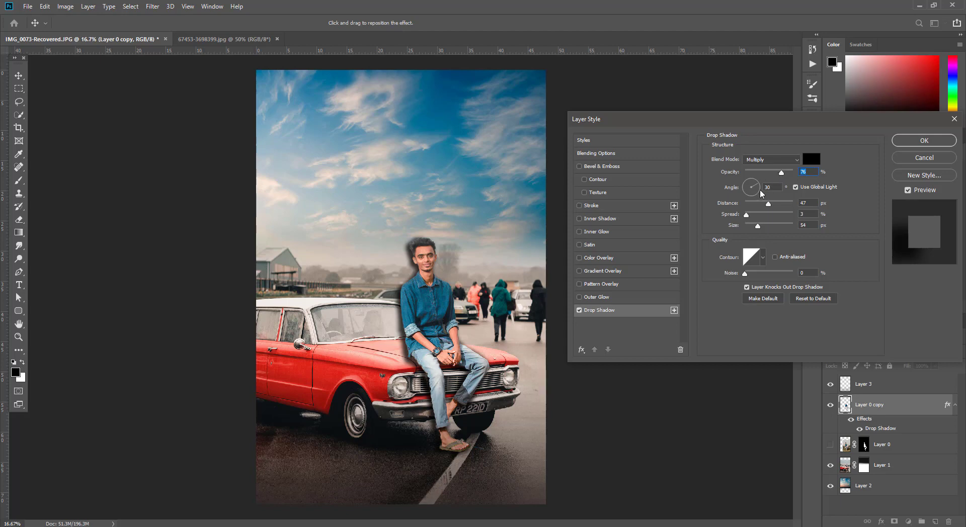
pyautogui.moveTo(766, 203); pyautogui.dragTo(763, 203)
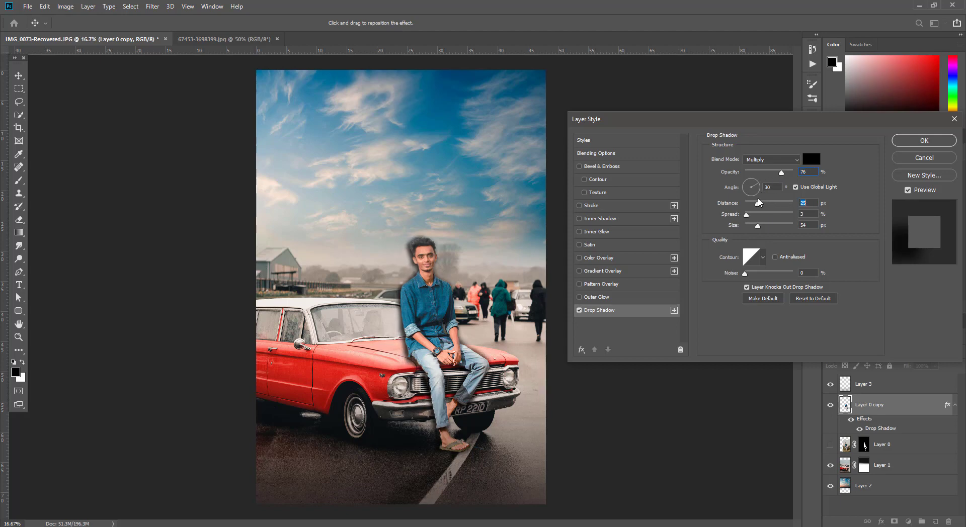
pyautogui.moveTo(760, 202); pyautogui.dragTo(758, 202)
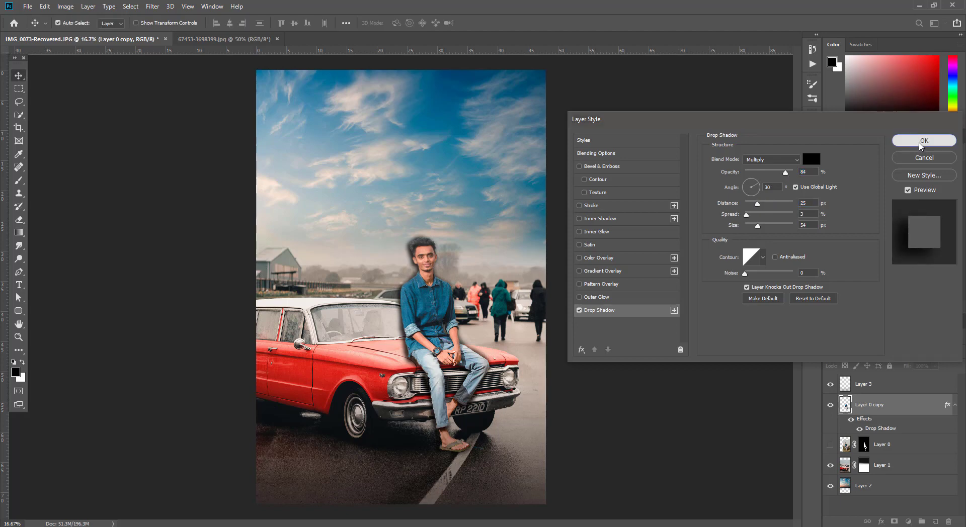
pyautogui.click(923, 141)
# Convert the man's drop shadow effect into its own separate layer
pyautogui.rightClick(893, 426)
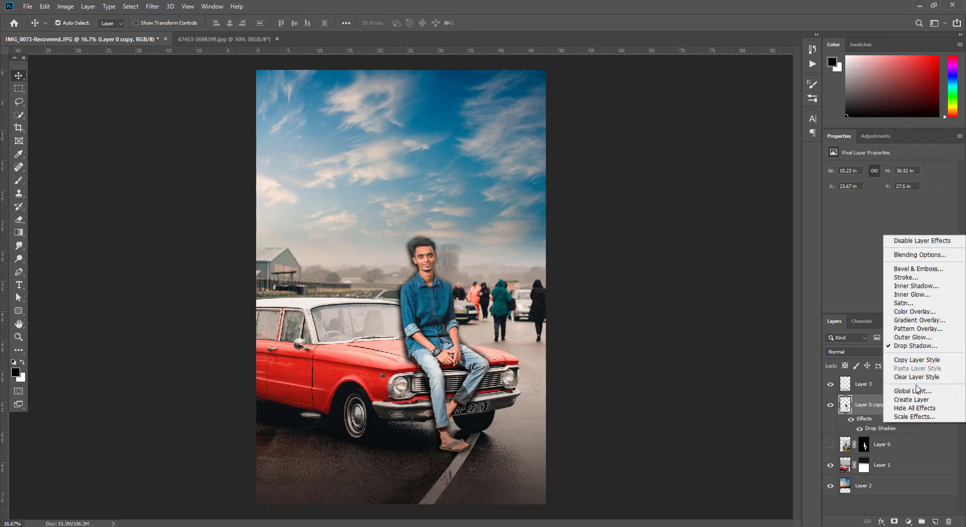
pyautogui.click(872, 396)
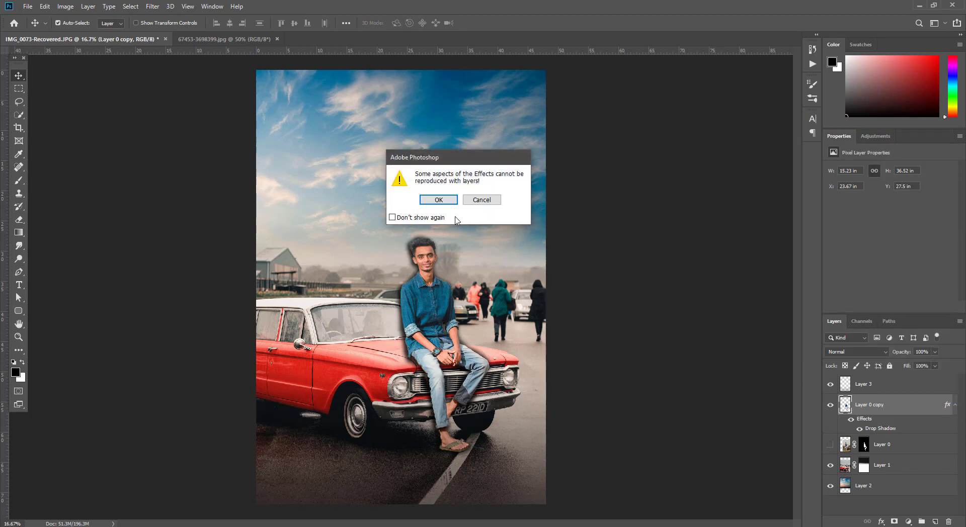
pyautogui.click(438, 200)
# Erase the shadow halo around the man's head with a 900 px eraser on the shadow layer
pyautogui.click(19, 219)
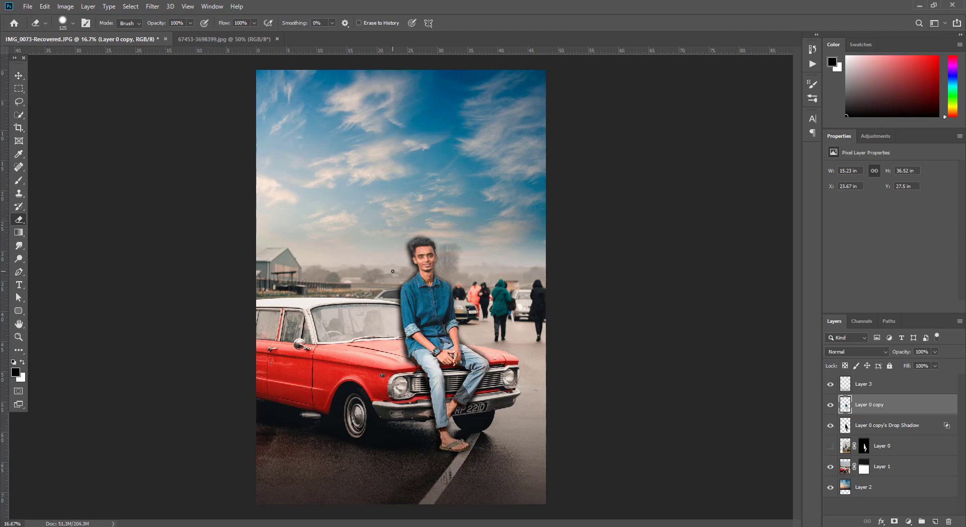
pyautogui.press(']')
pyautogui.press(']')
pyautogui.press(']')
pyautogui.press(']')
pyautogui.press(']')
pyautogui.press(']')
pyautogui.moveTo(425, 237); pyautogui.dragTo(405, 232)
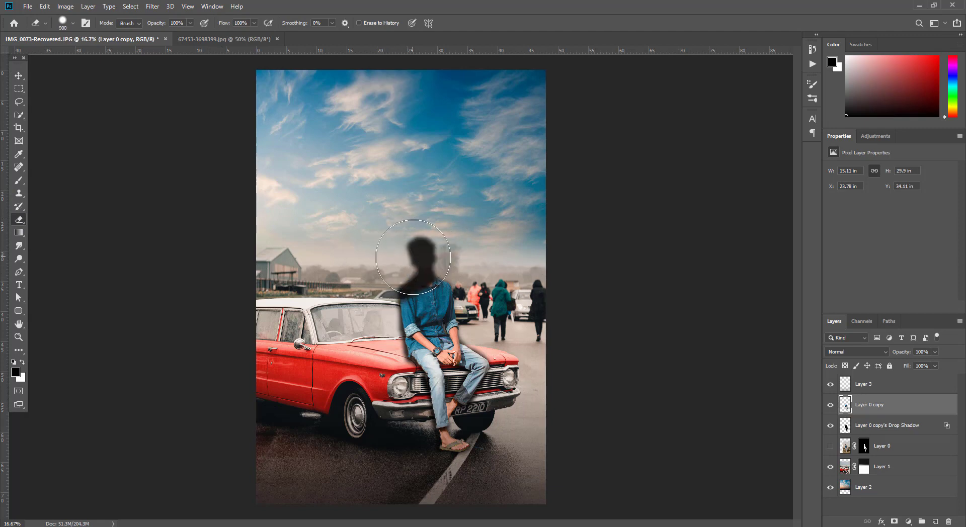
pyautogui.hotkey('ctrl', 'z')
pyautogui.click(875, 426)
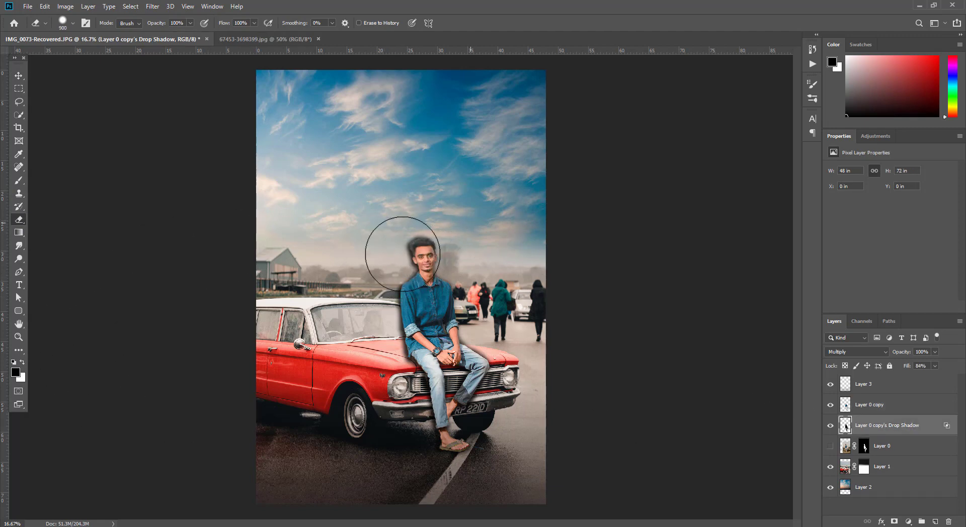
pyautogui.moveTo(402, 254)
pyautogui.mouseDown()
pyautogui.moveTo(503, 327)
pyautogui.moveTo(365, 328)
pyautogui.moveTo(376, 380)
pyautogui.mouseUp()
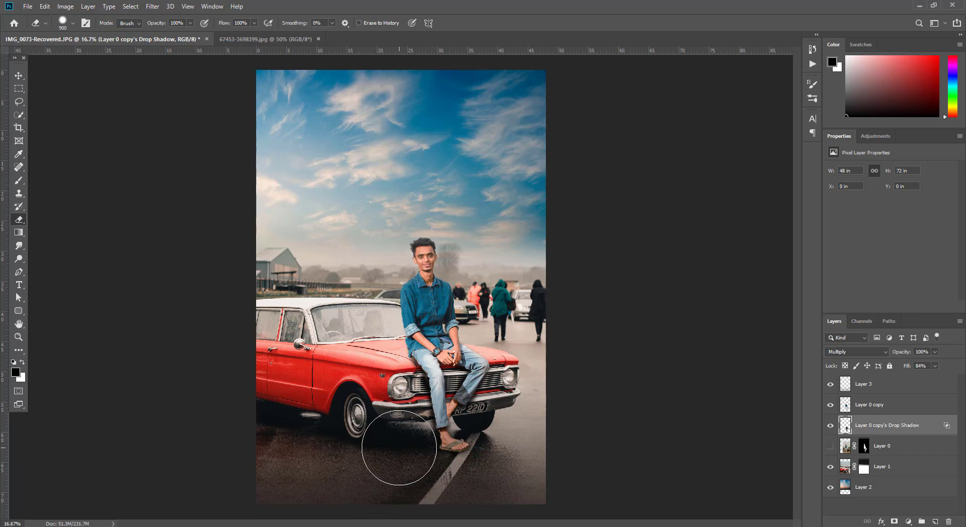
# Lighten the shadow near the foot with a 600 px eraser, then select hidden Layer 0
pyautogui.press('[')
pyautogui.press('[')
pyautogui.press('[')
pyautogui.press('[')
pyautogui.press('[')
pyautogui.moveTo(423, 432); pyautogui.dragTo(435, 429)
pyautogui.hotkey('ctrl', '+')
pyautogui.hotkey('ctrl', '+')
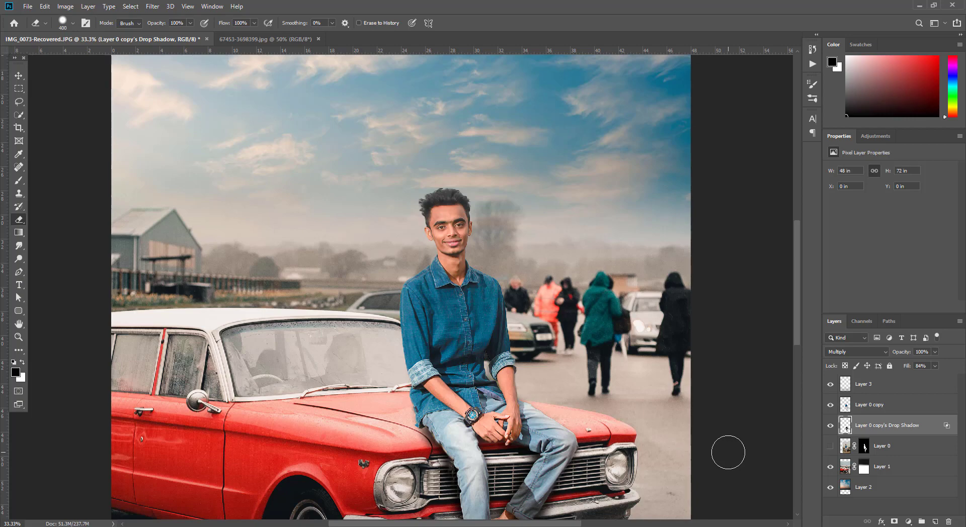
pyautogui.hotkey('ctrl', '-')
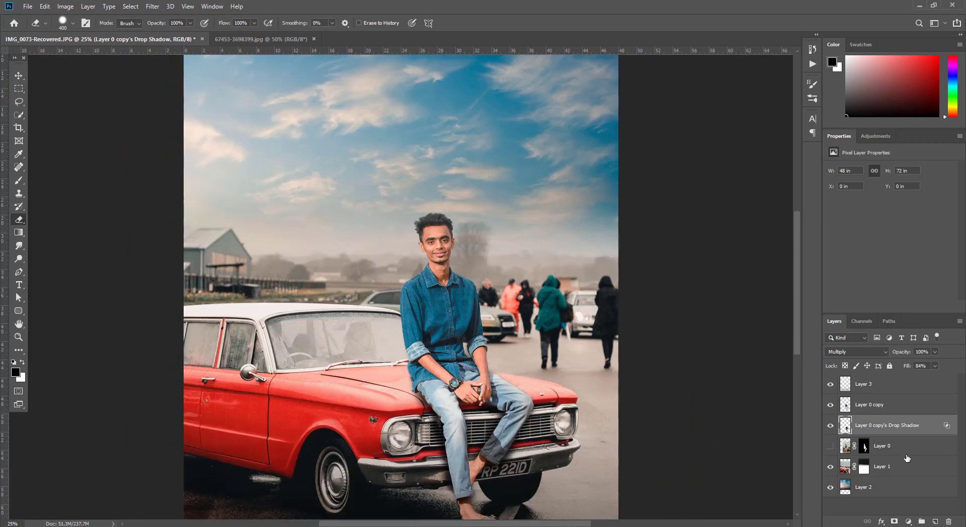
pyautogui.click(911, 452)
# Delete hidden Layer 0 and add a Color Lookup adjustment layer above Layer 3
pyautogui.press('Delete')
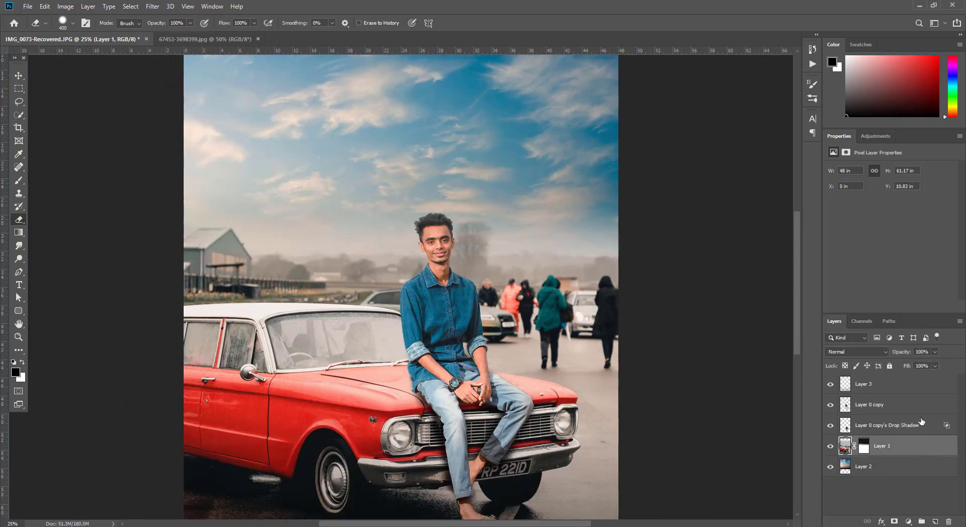
pyautogui.click(918, 396)
pyautogui.click(908, 522)
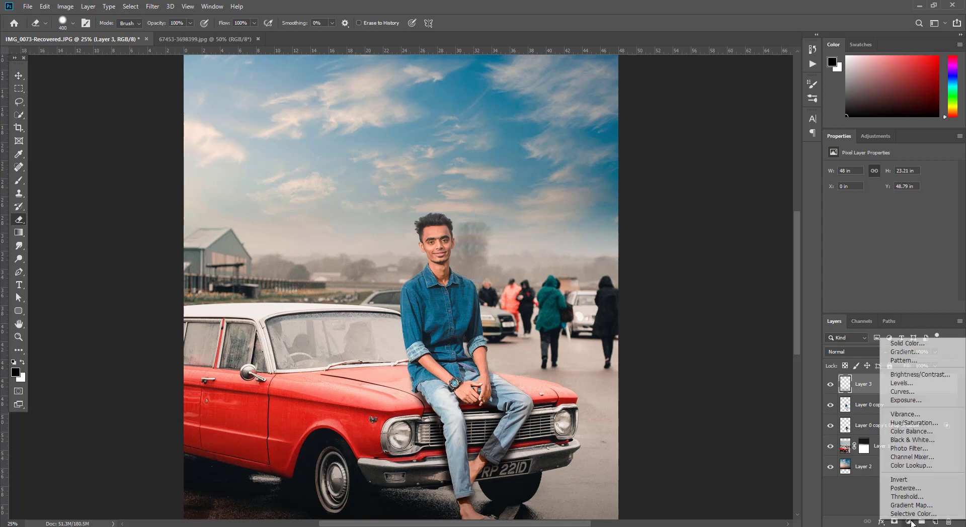
pyautogui.click(923, 470)
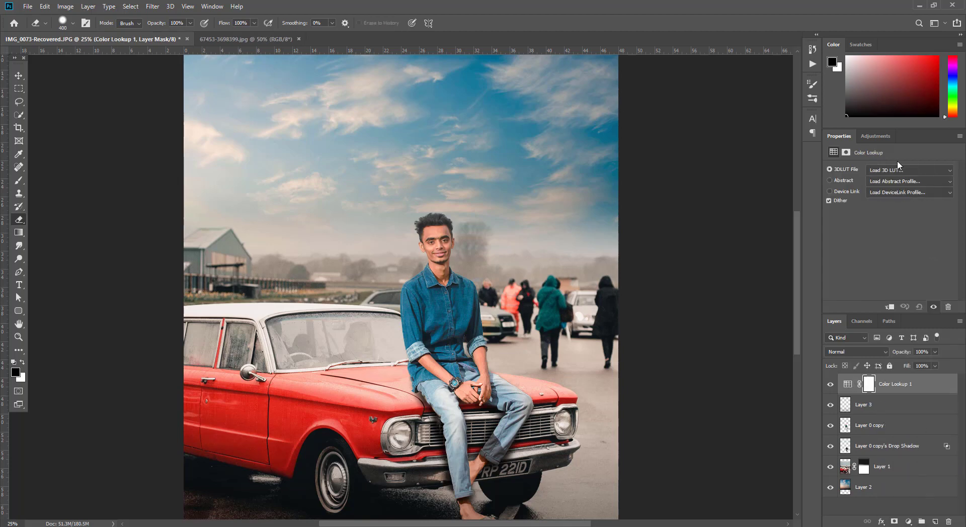
pyautogui.click(894, 172)
pyautogui.click(891, 142)
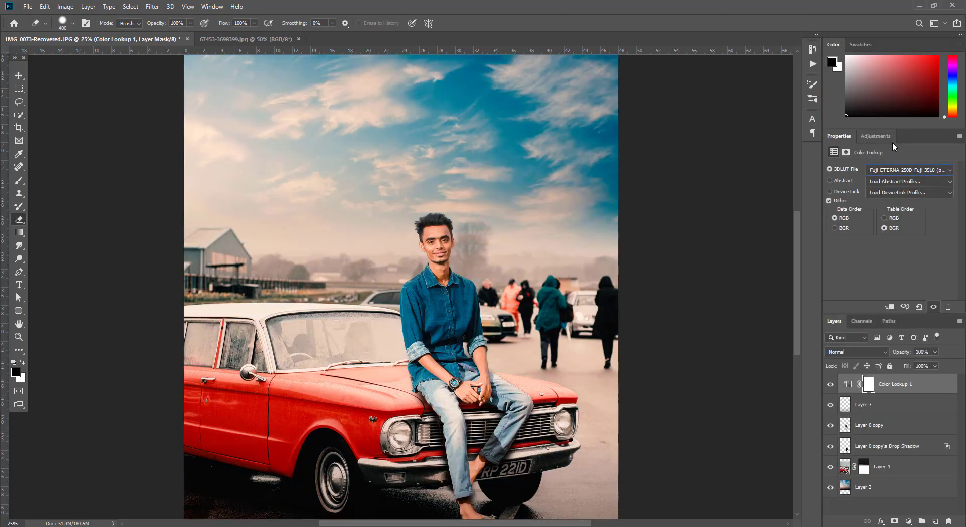
# Compare 3D LUT looks, settle on Fuji F125 Kodak 2395, and set opacity to 63%
pyautogui.hotkey('ctrl', '-')
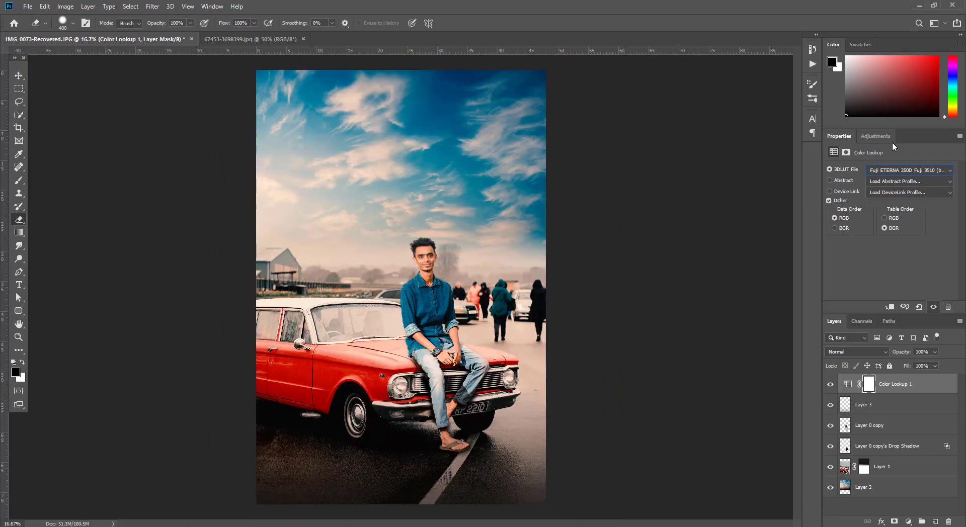
pyautogui.press('Down')
pyautogui.press('Down')
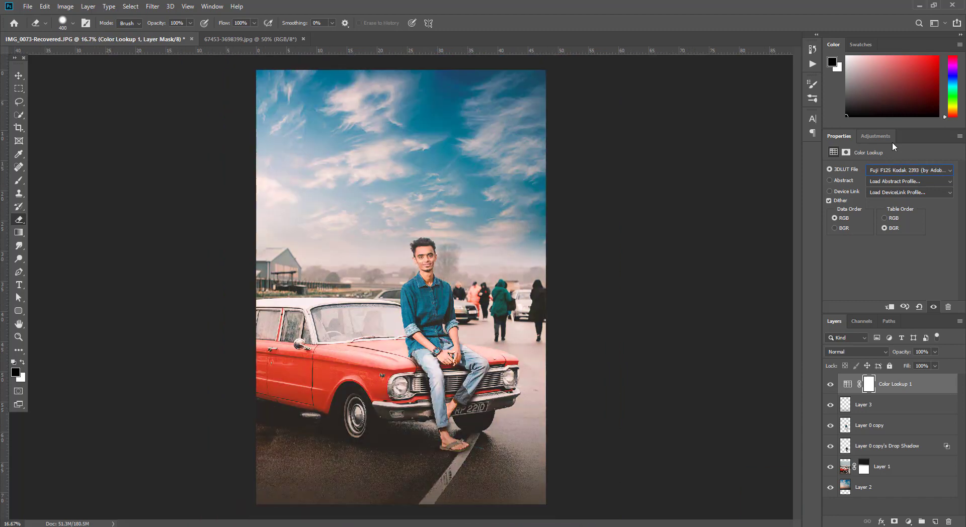
pyautogui.press('Down')
pyautogui.press('Down')
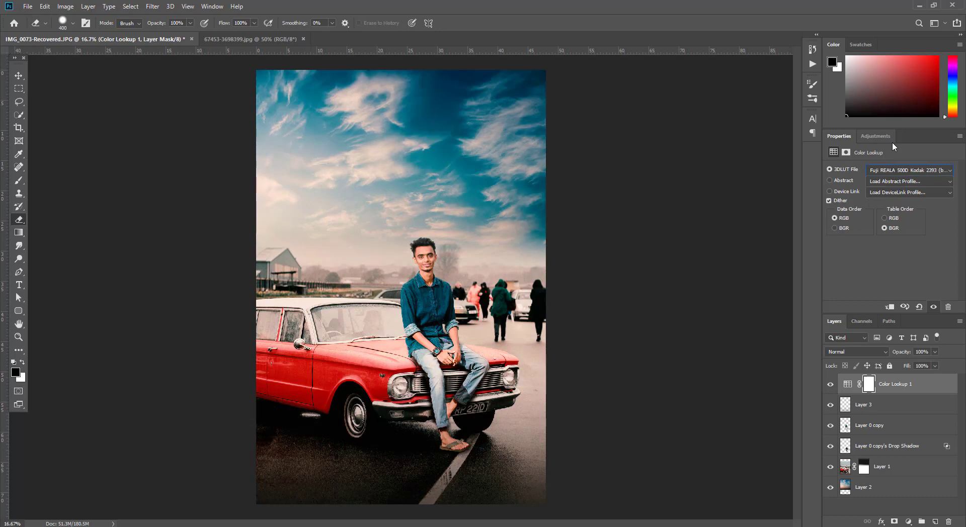
pyautogui.press('Down')
pyautogui.press('Down')
pyautogui.press('Up')
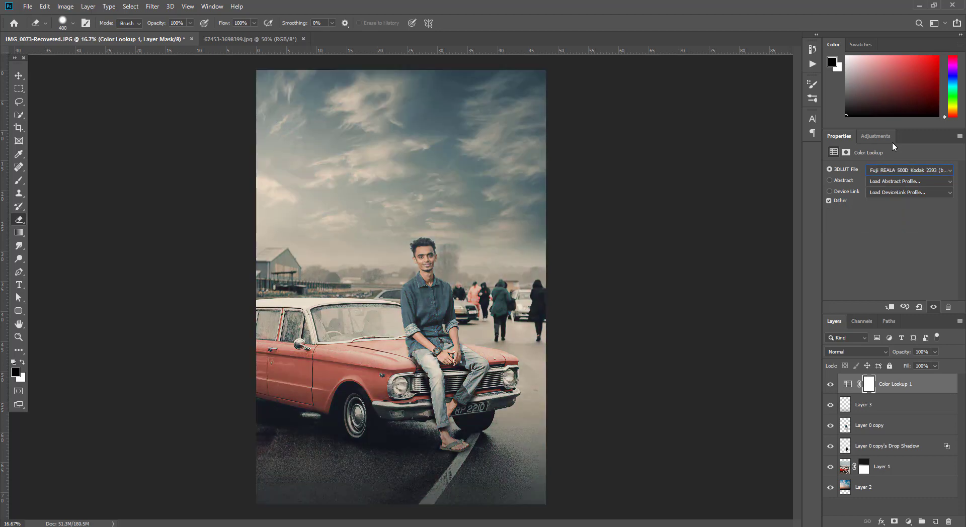
pyautogui.press('Up')
pyautogui.press('Up')
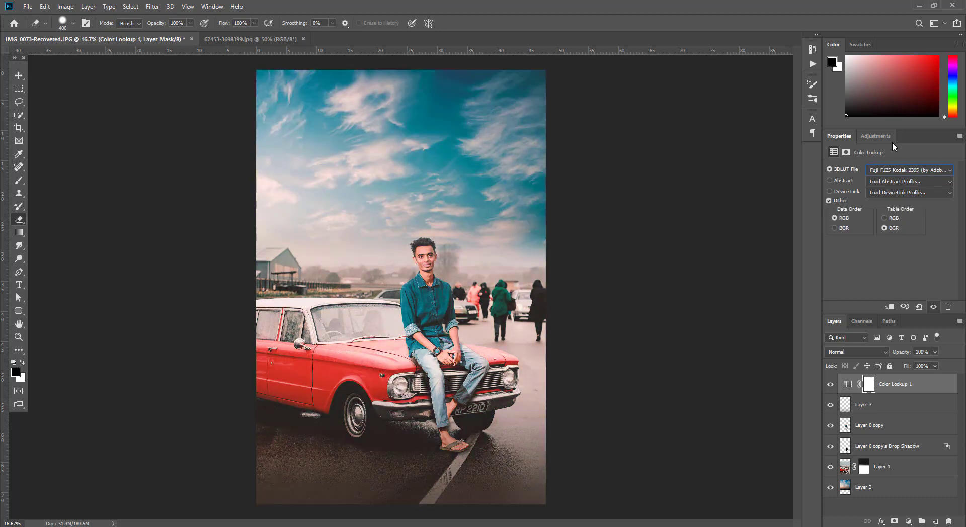
pyautogui.click(934, 351)
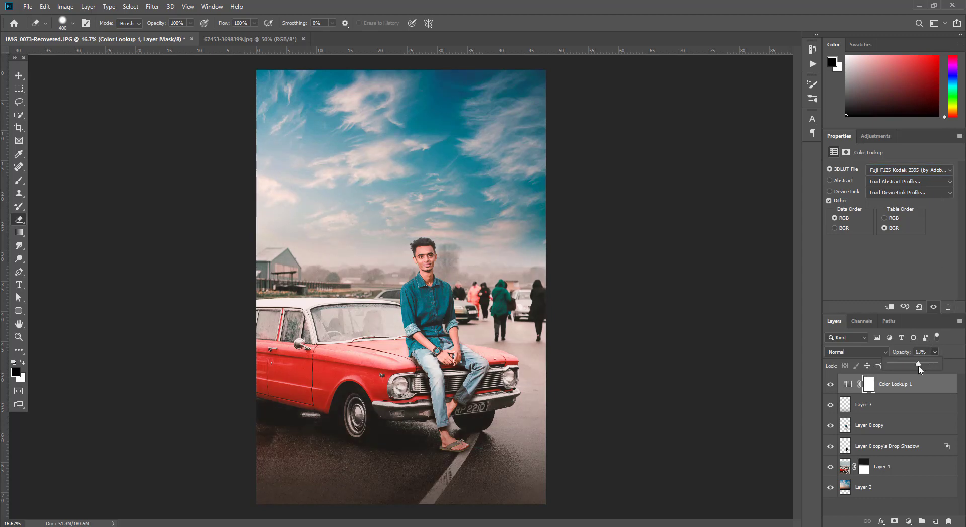
pyautogui.click(883, 428)
# Sharpen Layer 0 copy with Unsharp Mask at 85% amount and 0.6 px radius
pyautogui.click(883, 429)
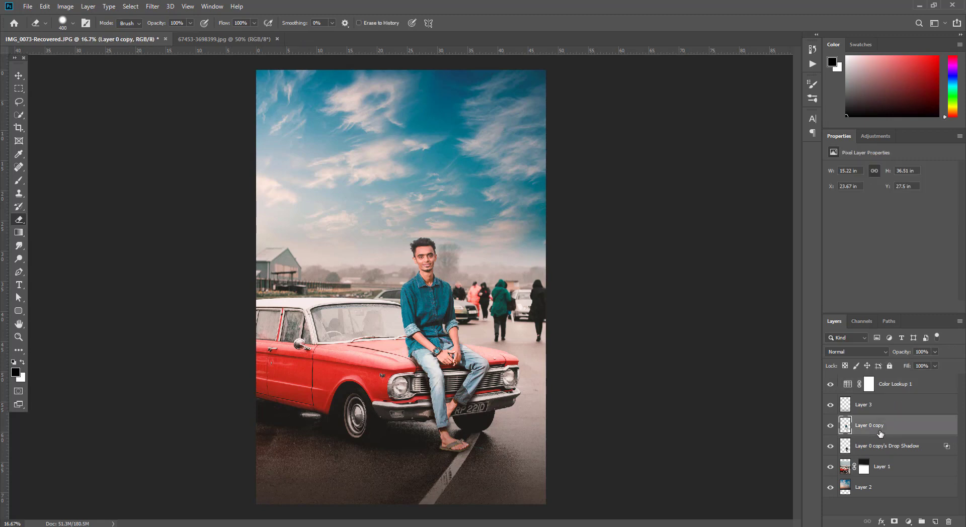
pyautogui.click(152, 7)
pyautogui.moveTo(163, 178)
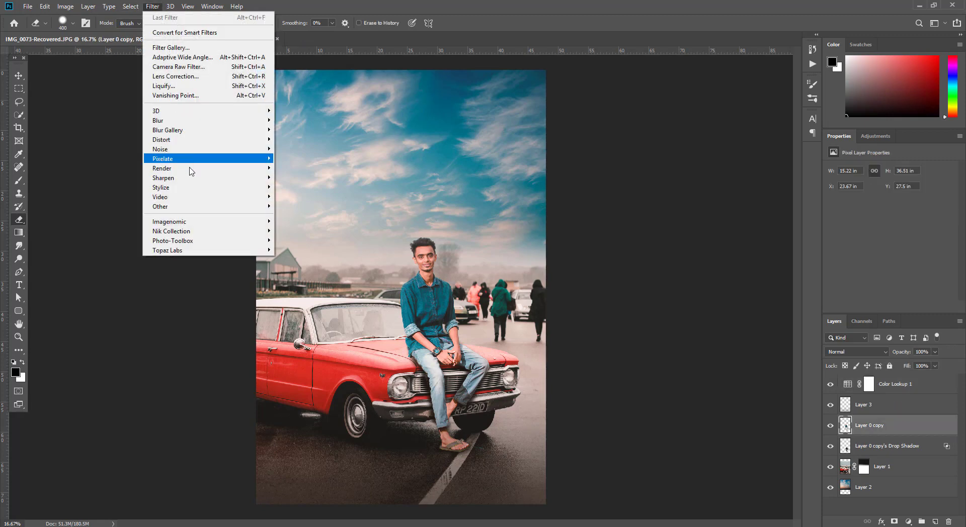
pyautogui.click(302, 226)
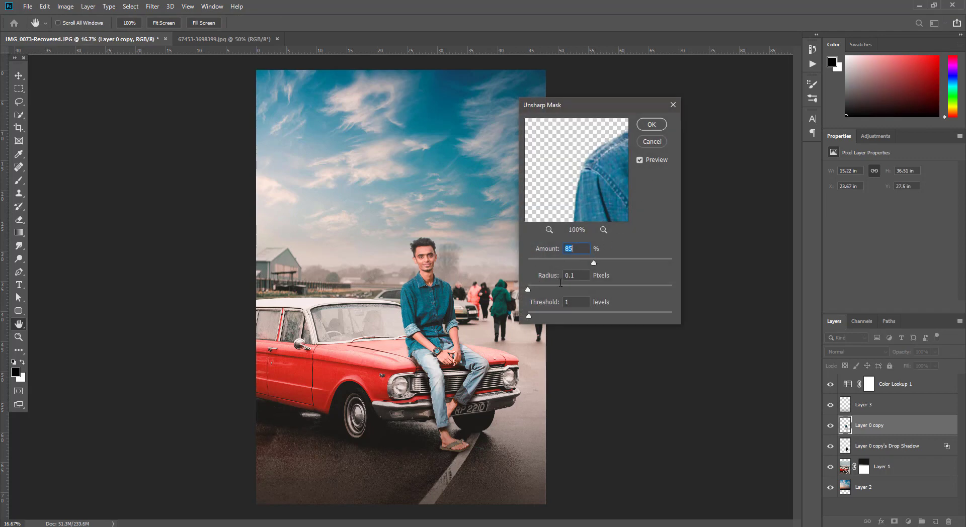
pyautogui.moveTo(532, 287); pyautogui.dragTo(536, 287)
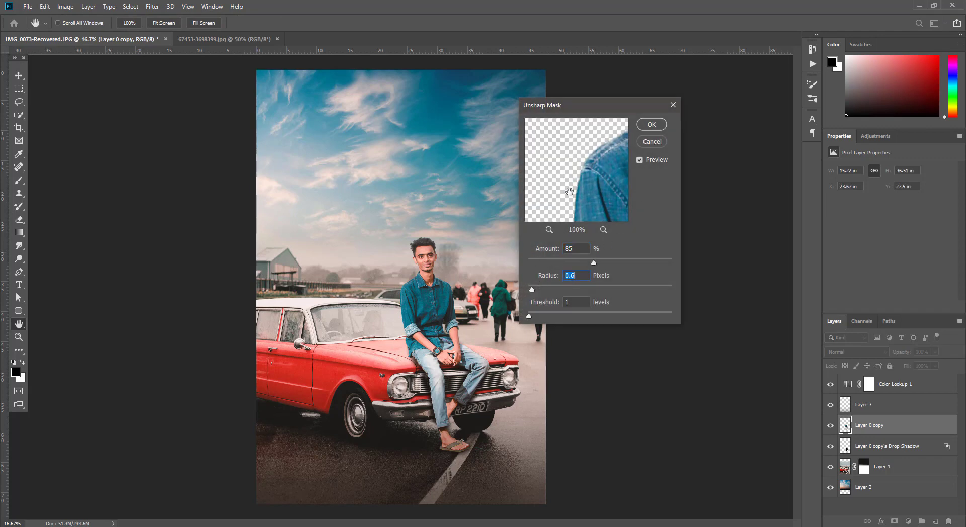
pyautogui.click(655, 125)
# Commit a crop on the Color Lookup layer, then stamp all visible layers into merged Layer 4
pyautogui.click(898, 386)
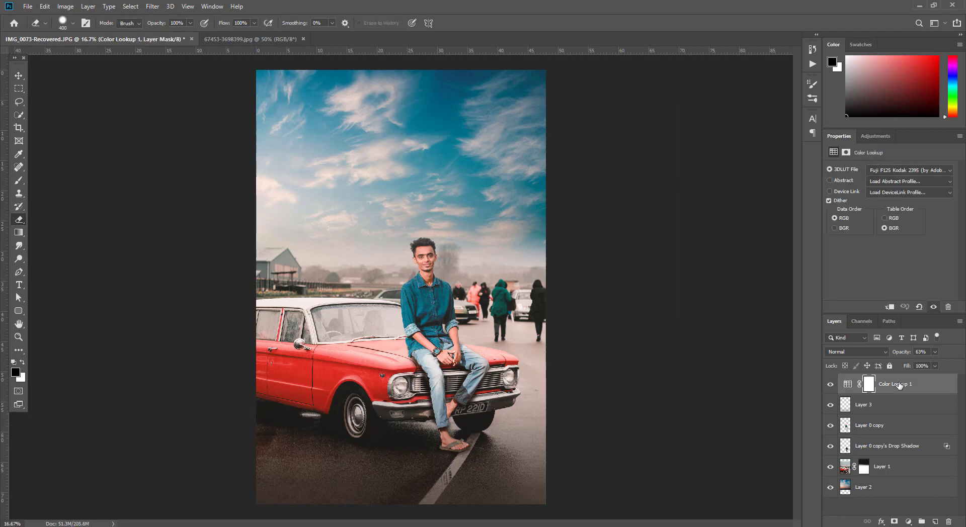
pyautogui.click(18, 132)
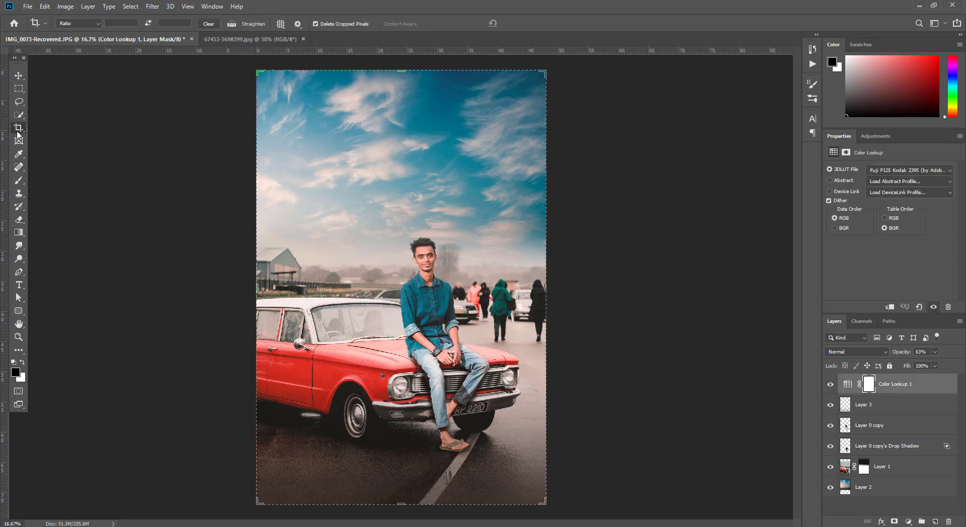
pyautogui.press('Return')
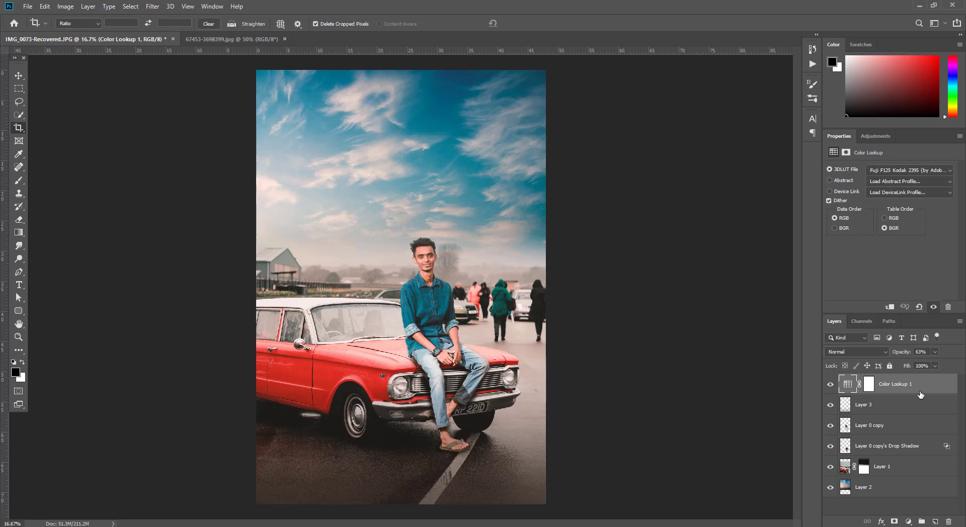
pyautogui.hotkey('ctrl', 'shift', 'alt', 'e')
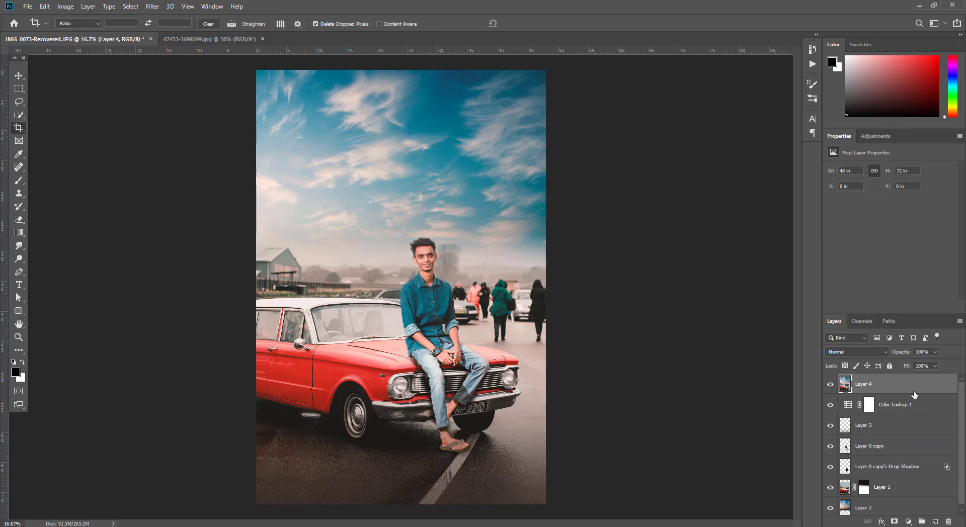
# Open the Camera Raw Filter on the merged layer, apply Auto tone and set Exposure +0.05
pyautogui.click(151, 6)
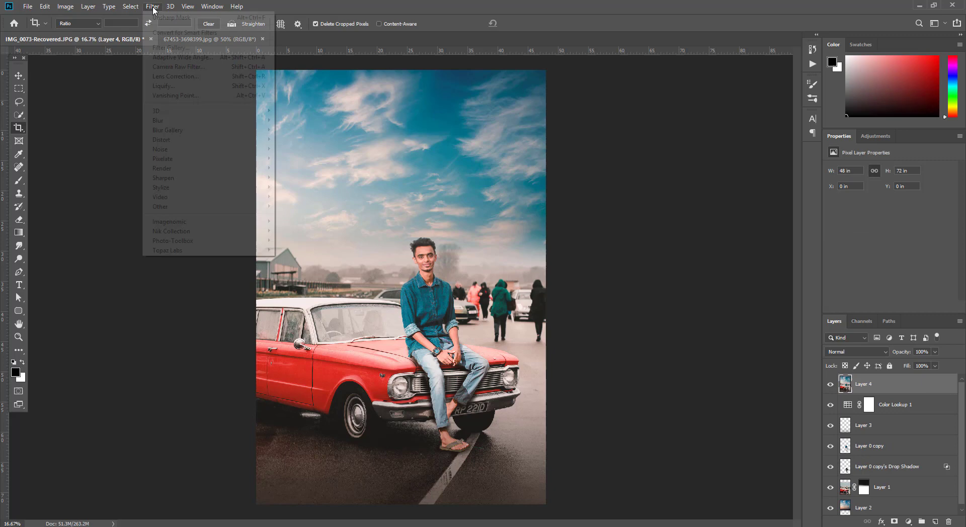
pyautogui.click(184, 67)
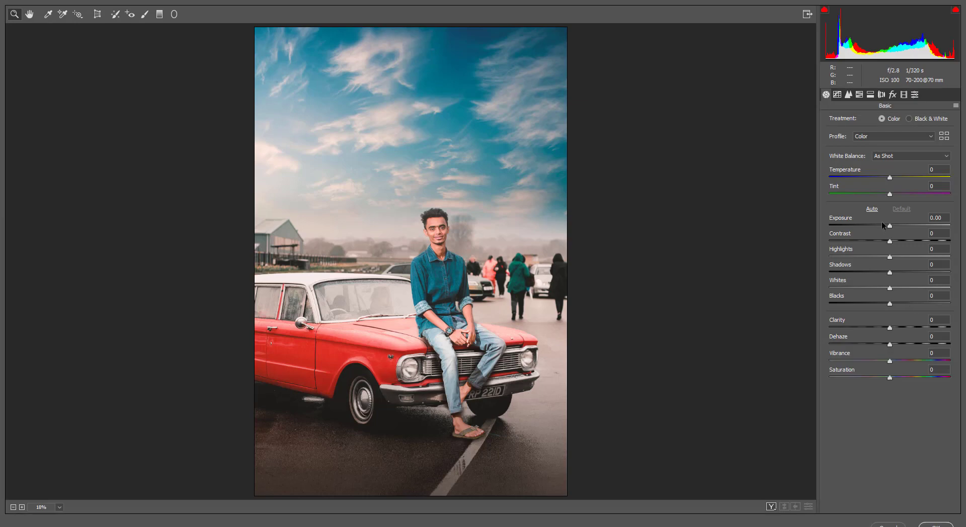
pyautogui.click(871, 209)
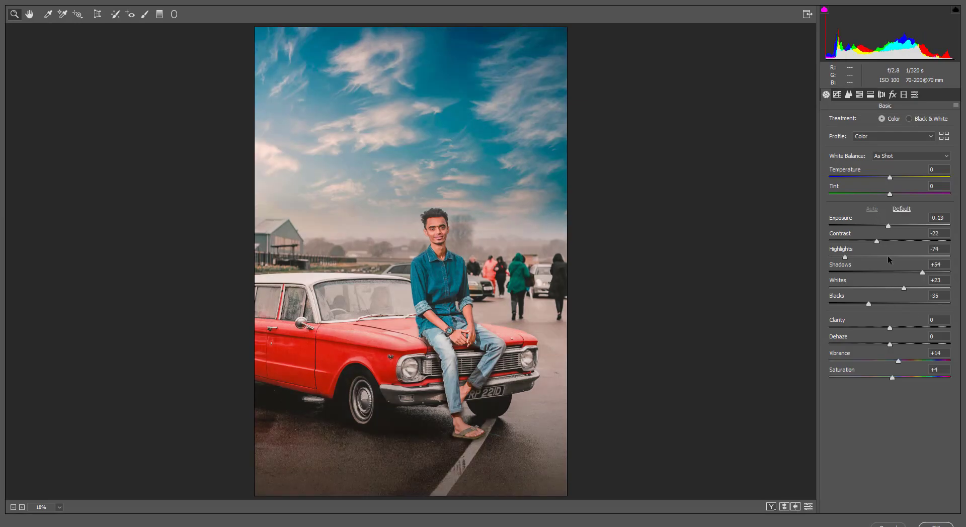
pyautogui.moveTo(888, 226); pyautogui.dragTo(890, 226)
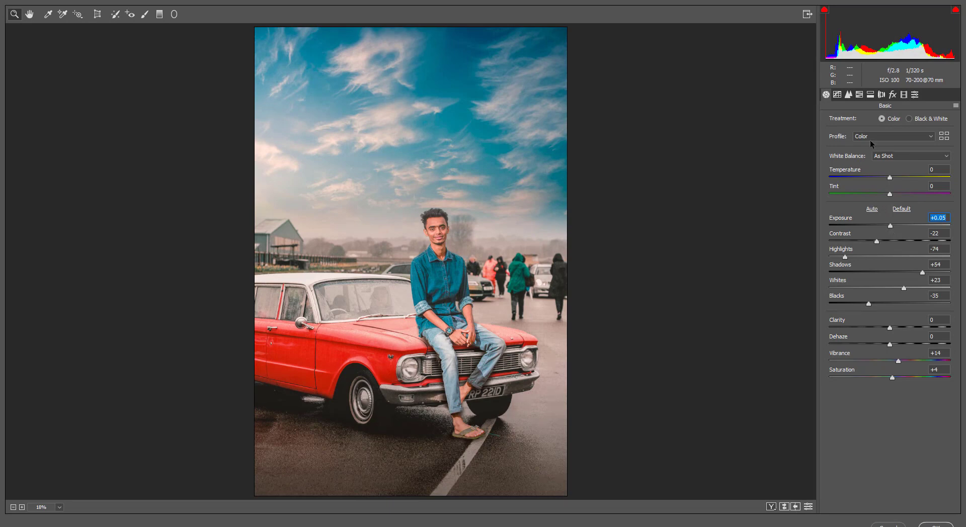
# Add a -18 post-crop vignette, then set Highlights to -35 and lift the Blacks
pyautogui.click(892, 95)
pyautogui.moveTo(887, 225); pyautogui.dragTo(879, 225)
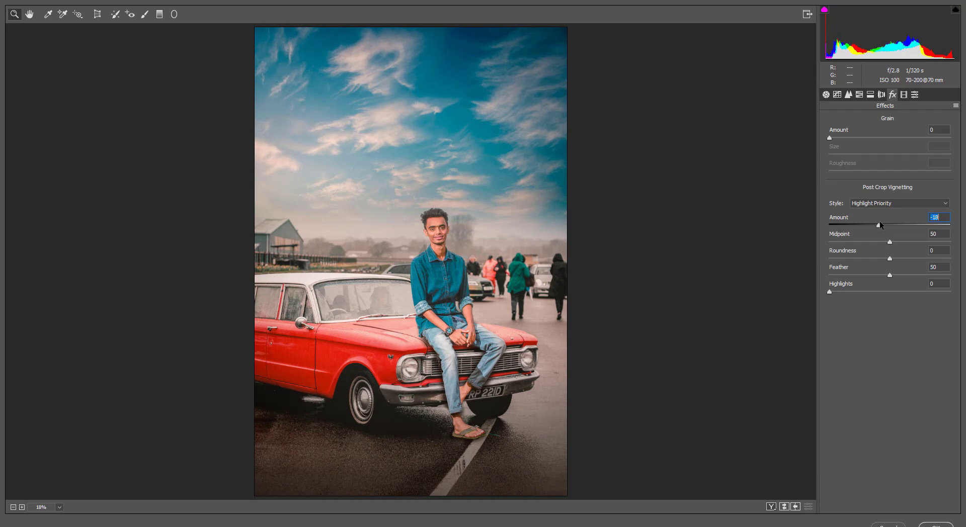
pyautogui.click(826, 95)
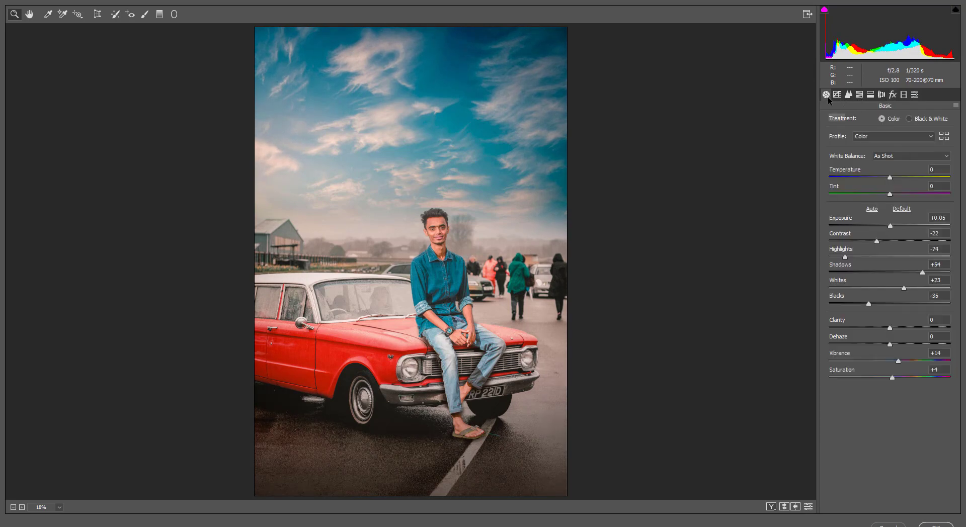
pyautogui.click(859, 257)
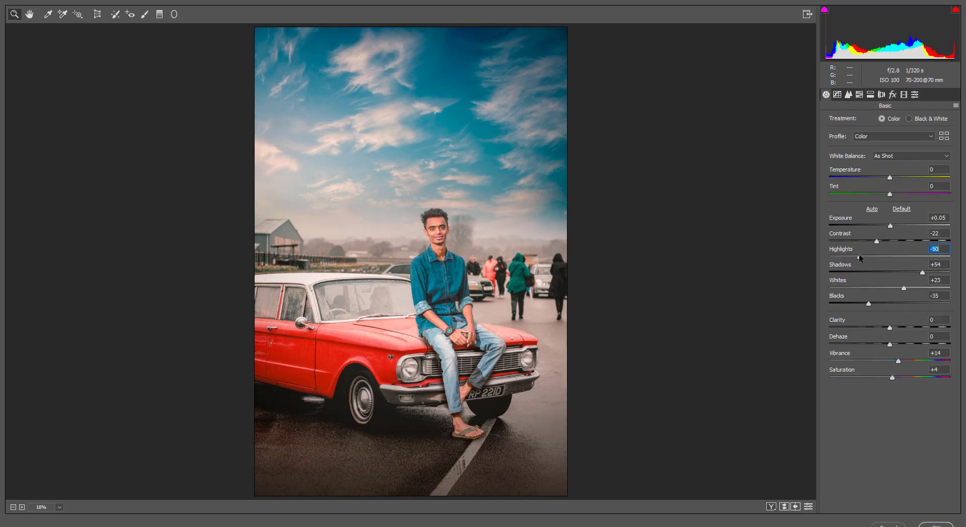
pyautogui.click(868, 257)
pyautogui.moveTo(870, 303); pyautogui.dragTo(874, 302)
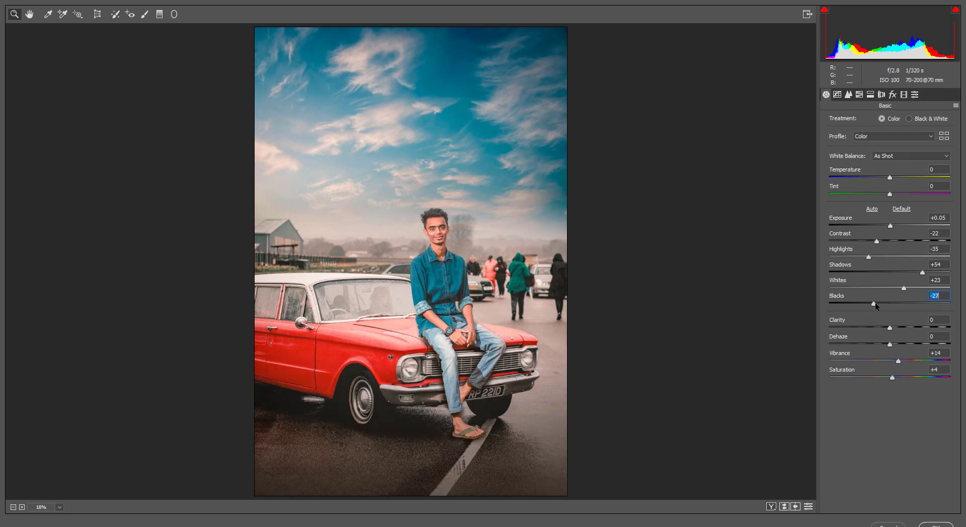
# Set vignette midpoint 41 and calibration: Green Primary hue -10, saturation +20, Blue Primary hue -16
pyautogui.click(860, 96)
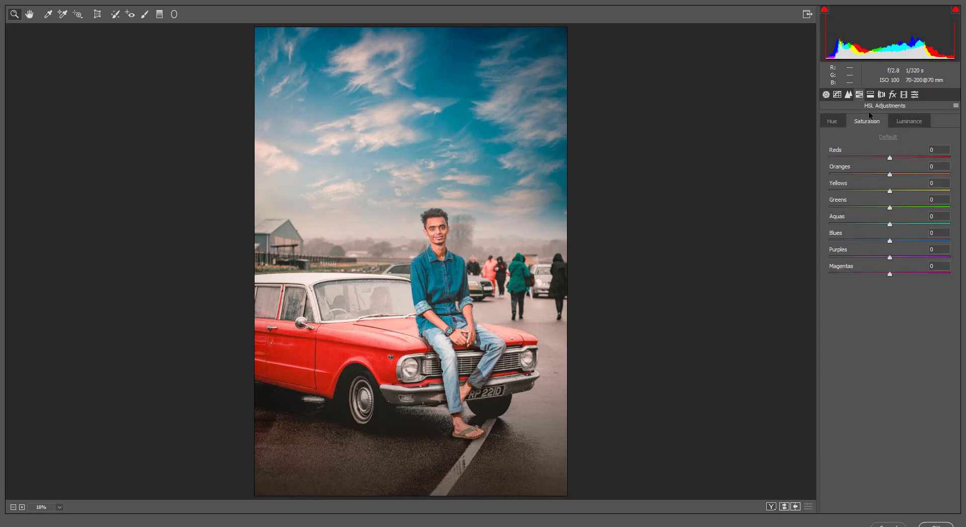
pyautogui.click(893, 95)
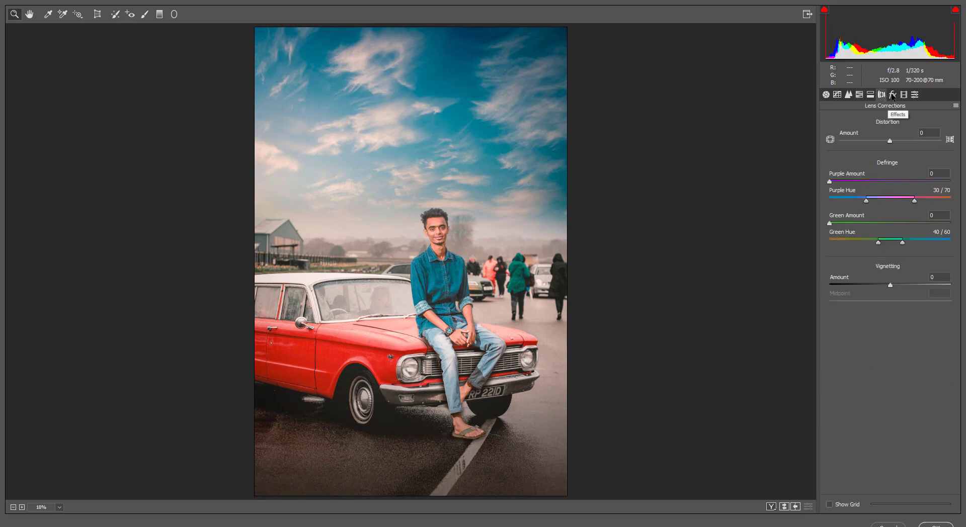
pyautogui.moveTo(891, 241); pyautogui.dragTo(880, 241)
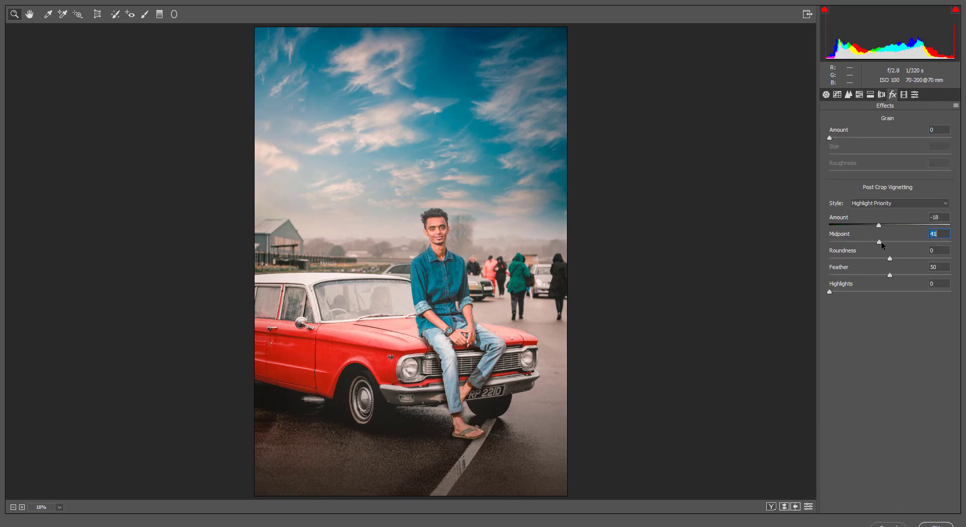
pyautogui.click(904, 95)
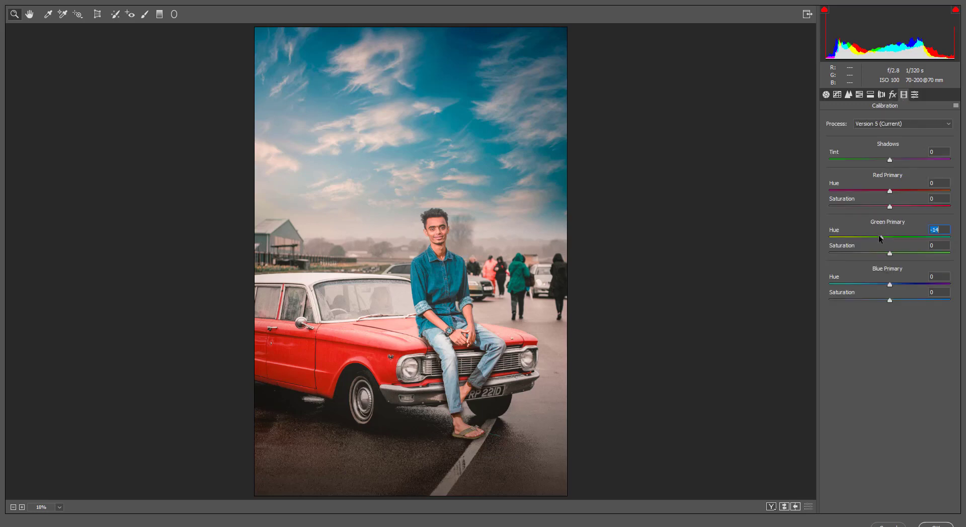
pyautogui.moveTo(879, 235); pyautogui.dragTo(881, 234)
pyautogui.moveTo(889, 253); pyautogui.dragTo(901, 253)
pyautogui.moveTo(890, 284); pyautogui.dragTo(886, 284)
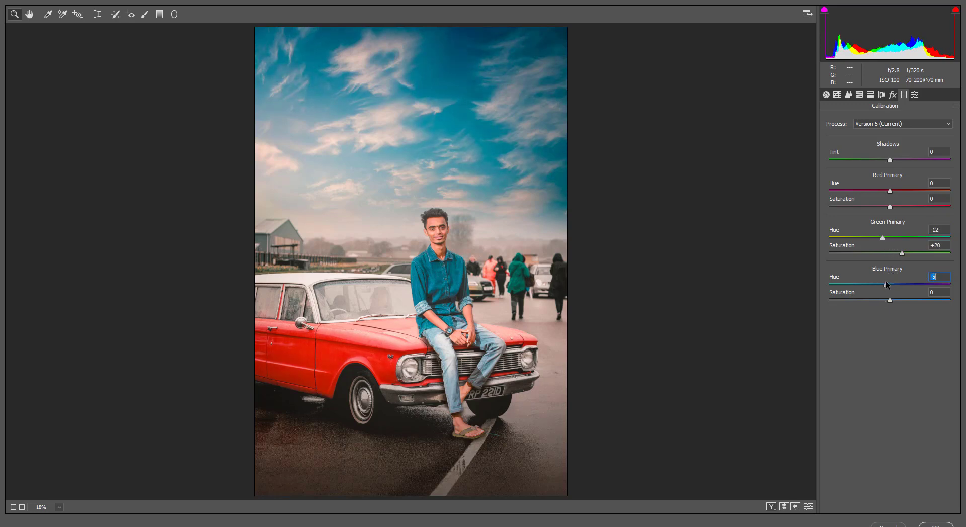
# Lower orange saturation, boost aqua saturation, and raise Oranges luminance to +9
pyautogui.click(859, 94)
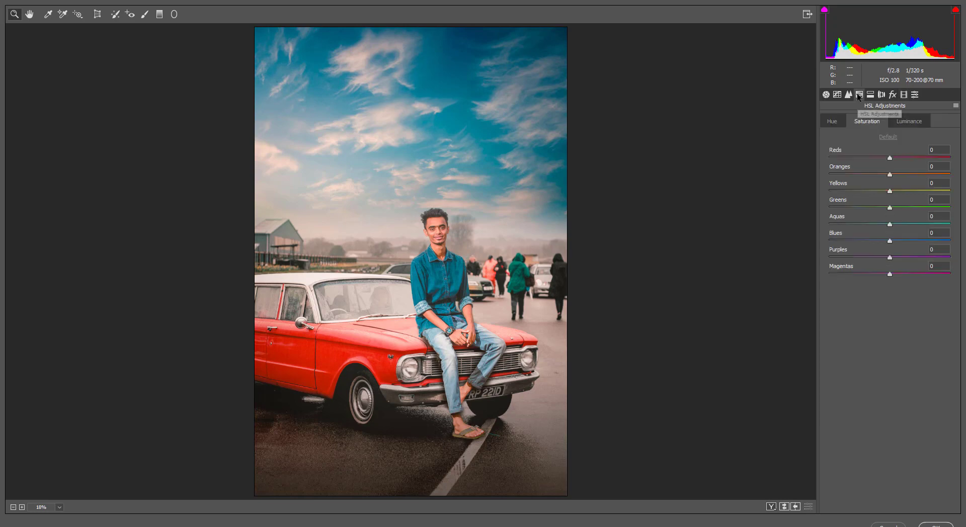
pyautogui.moveTo(889, 176)
pyautogui.mouseDown()
pyautogui.moveTo(881, 176)
pyautogui.moveTo(910, 160)
pyautogui.mouseUp()
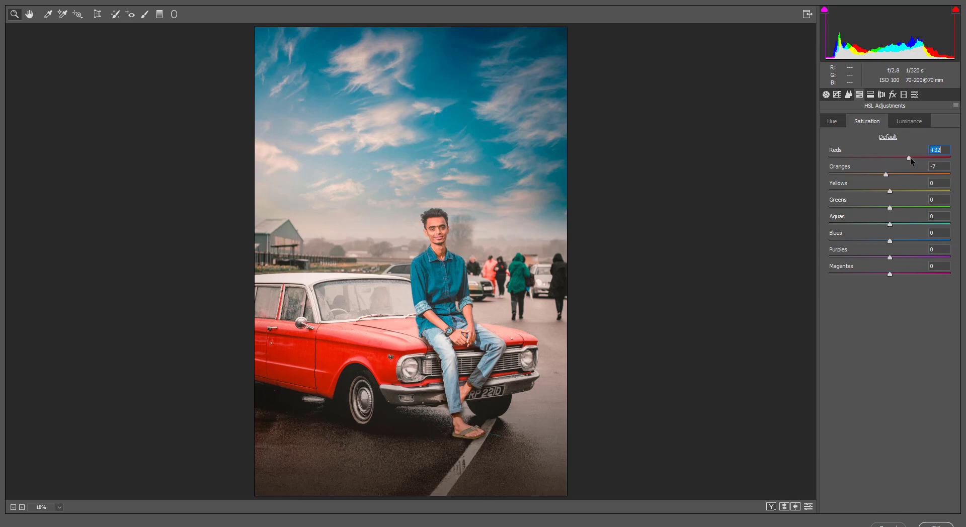
pyautogui.moveTo(898, 222); pyautogui.dragTo(897, 241)
pyautogui.click(902, 120)
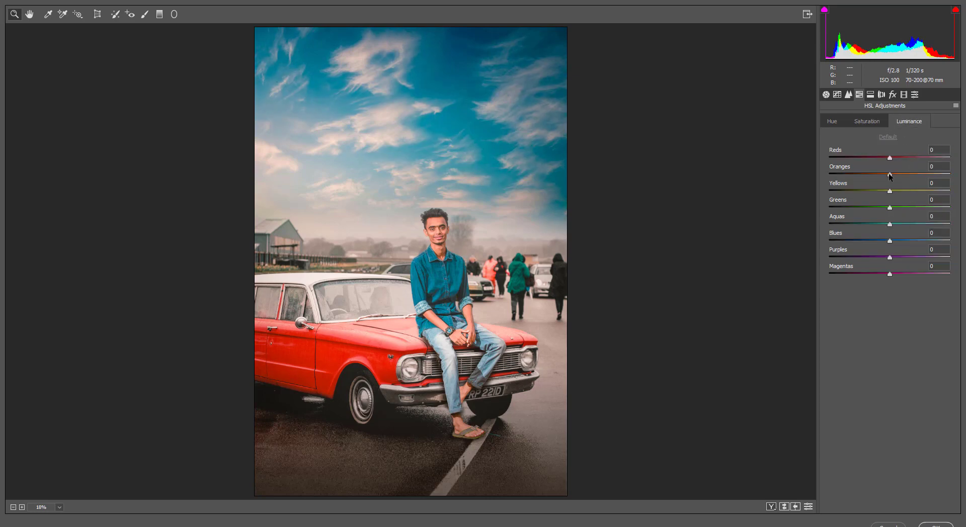
pyautogui.moveTo(889, 175); pyautogui.dragTo(896, 175)
# Reset the Adjustment Brush temperature and paint it over the man's face, leg and chest
pyautogui.click(144, 14)
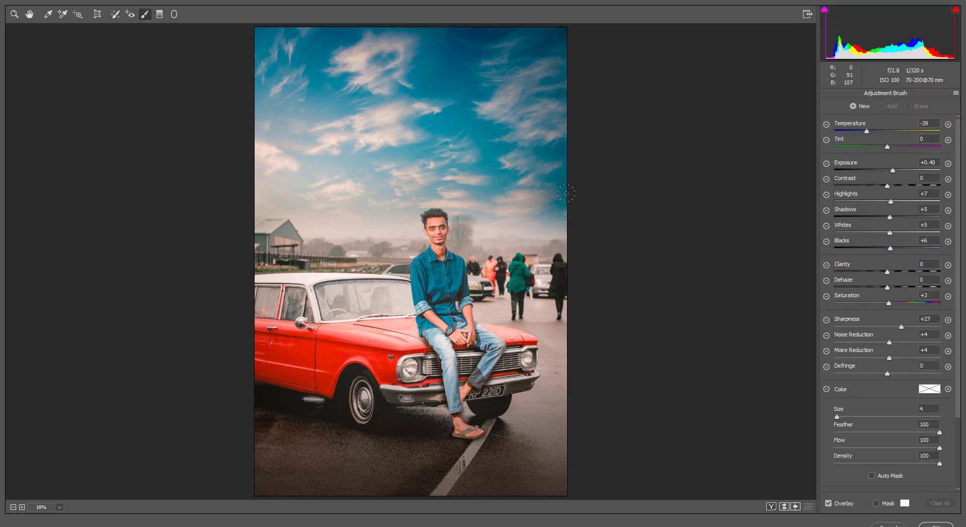
pyautogui.click(930, 131)
pyautogui.press('BackSpace')
pyautogui.press('[')
pyautogui.moveTo(429, 223)
pyautogui.mouseDown()
pyautogui.moveTo(438, 223)
pyautogui.moveTo(454, 268)
pyautogui.mouseUp()
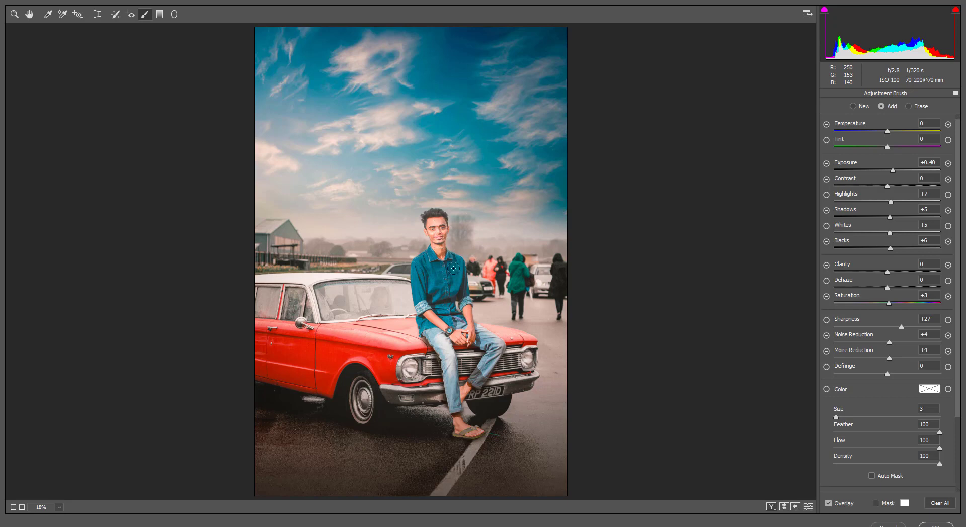
pyautogui.press(']')
pyautogui.moveTo(456, 418); pyautogui.dragTo(458, 423)
pyautogui.moveTo(459, 429); pyautogui.dragTo(468, 359)
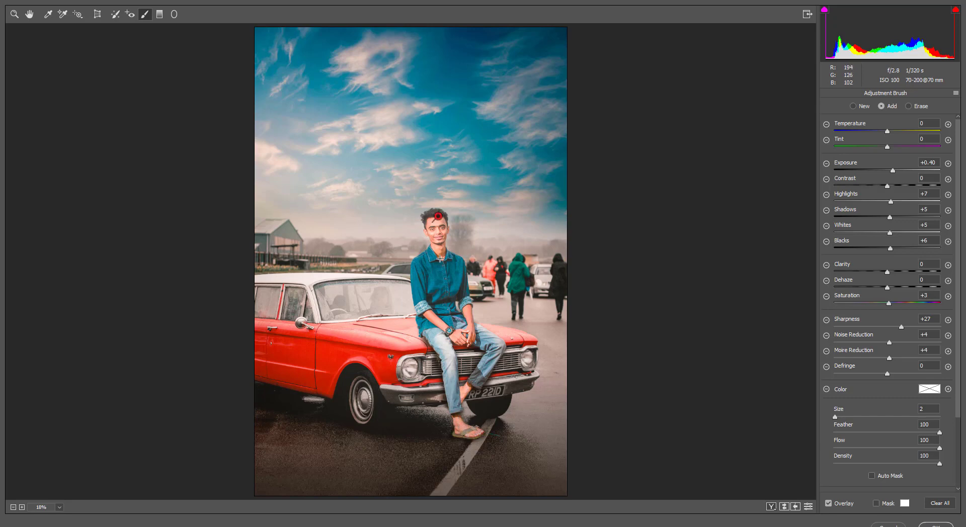
# Lower the painted area's exposure to +0.10 and its saturation to -10
pyautogui.moveTo(891, 170); pyautogui.dragTo(891, 171)
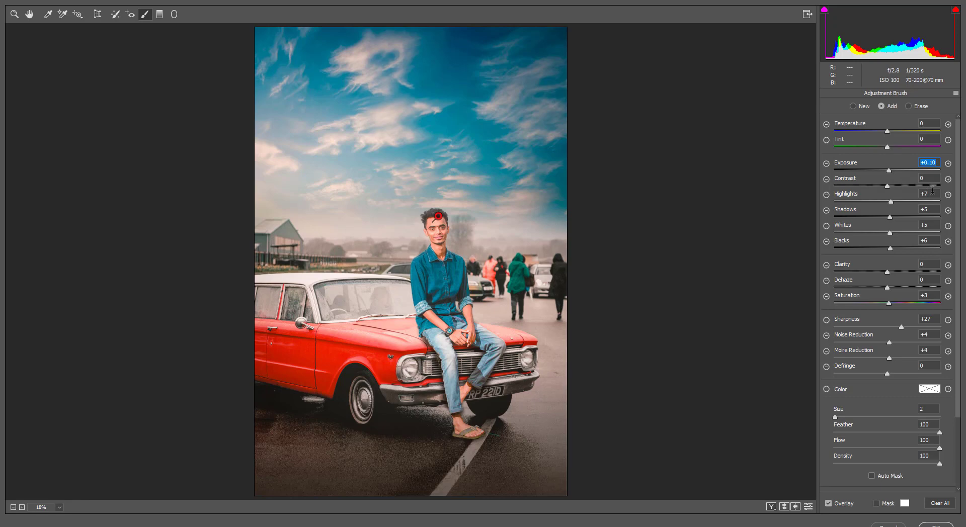
pyautogui.moveTo(889, 303); pyautogui.dragTo(924, 329)
pyautogui.click(15, 14)
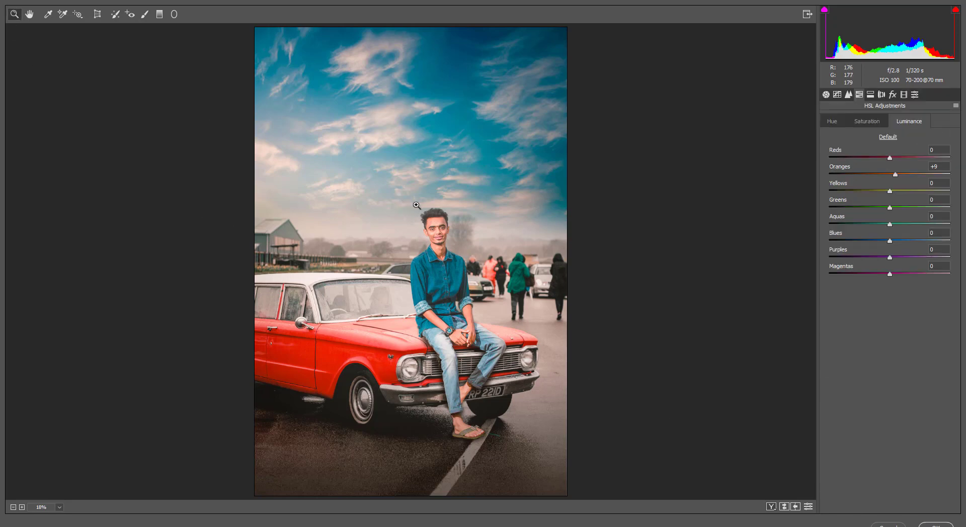
pyautogui.click(904, 95)
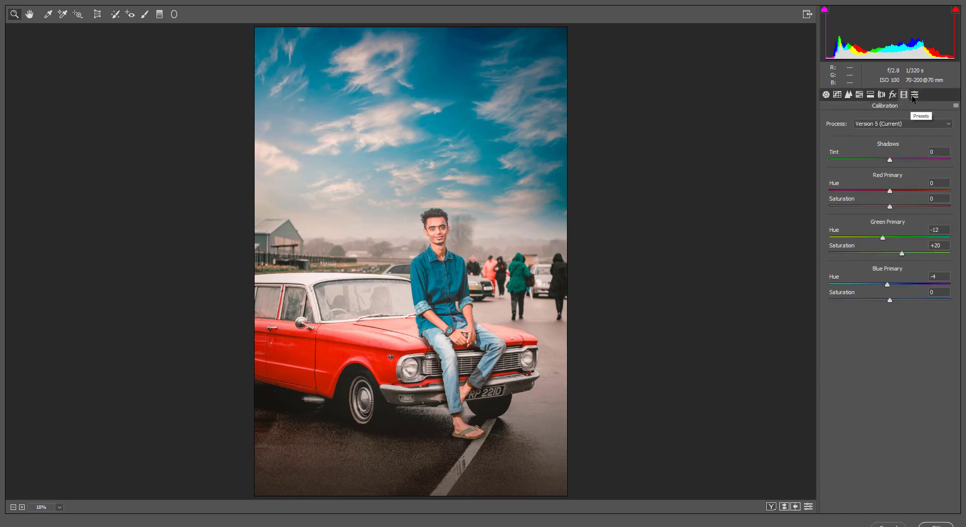
# Split-tone with Highlights hue 192, saturation 4 and Shadows hue 24, saturation 6
pyautogui.click(880, 94)
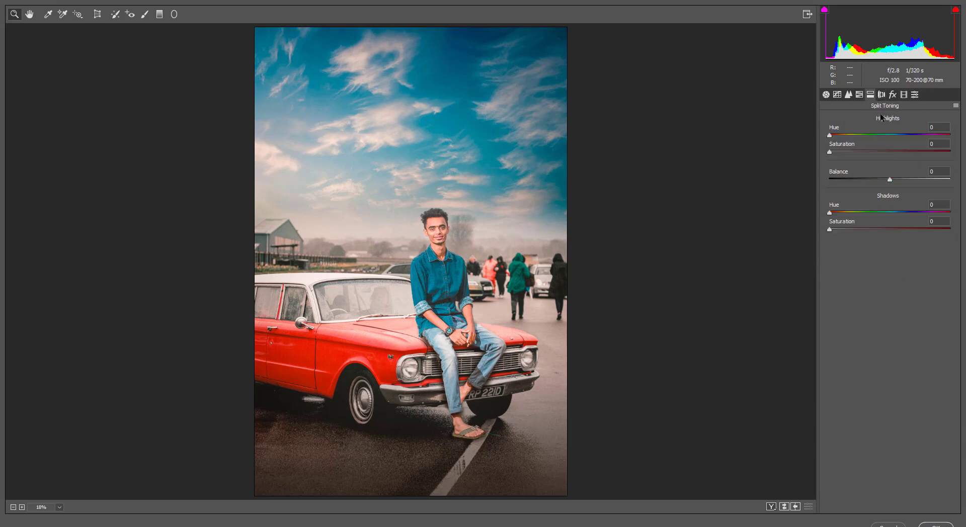
pyautogui.click(893, 135)
pyautogui.moveTo(829, 152); pyautogui.dragTo(834, 152)
pyautogui.moveTo(830, 213)
pyautogui.mouseDown()
pyautogui.moveTo(844, 213)
pyautogui.moveTo(836, 229)
pyautogui.moveTo(838, 212)
pyautogui.mouseUp()
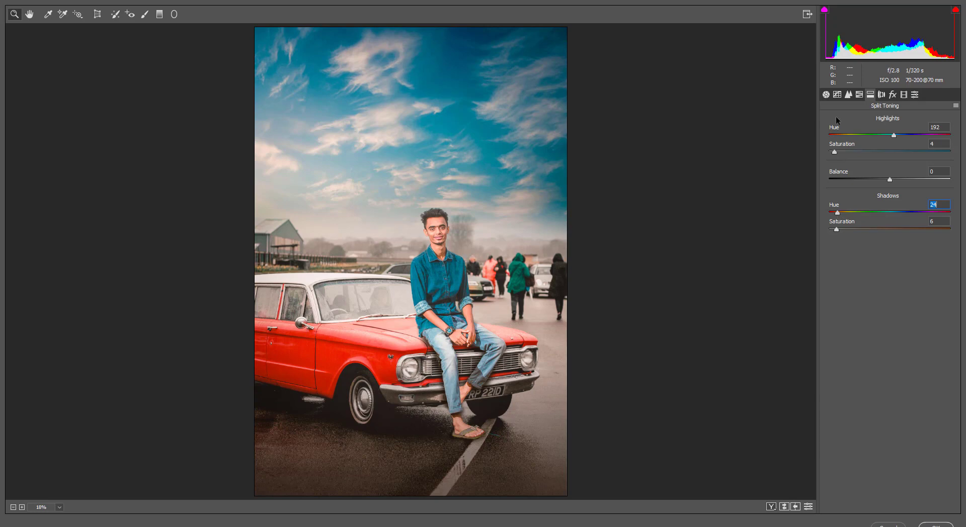
# Review the Detail, HSL and Basic settings, then apply the Camera Raw filter to the layer
pyautogui.click(848, 96)
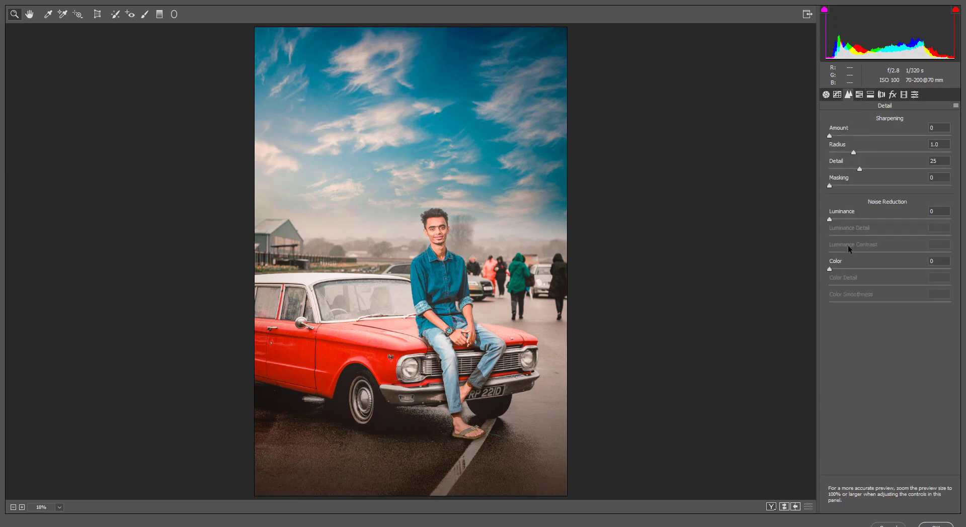
pyautogui.click(859, 95)
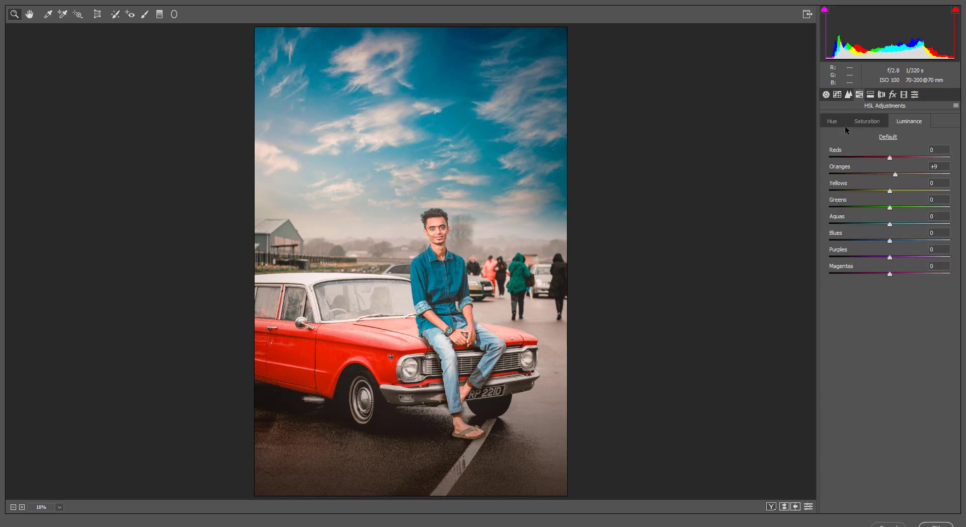
pyautogui.click(825, 95)
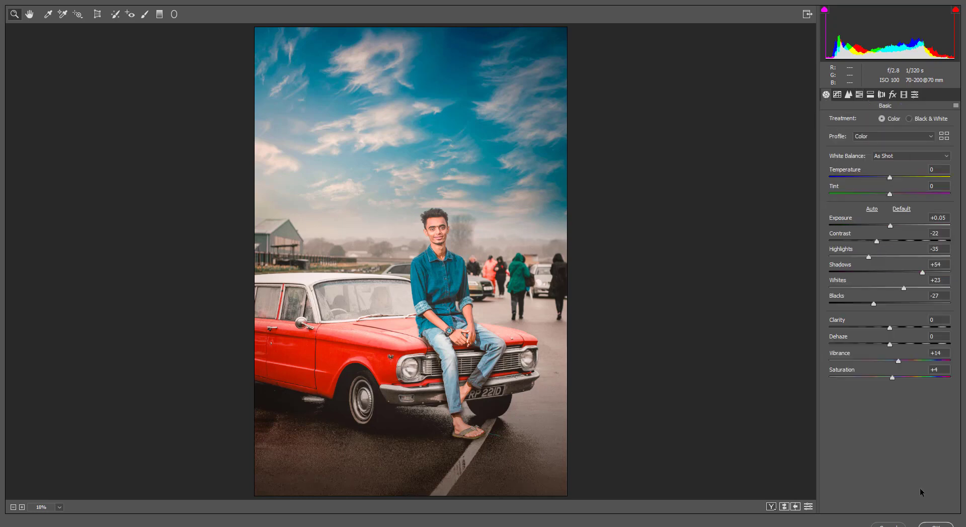
pyautogui.click(933, 523)
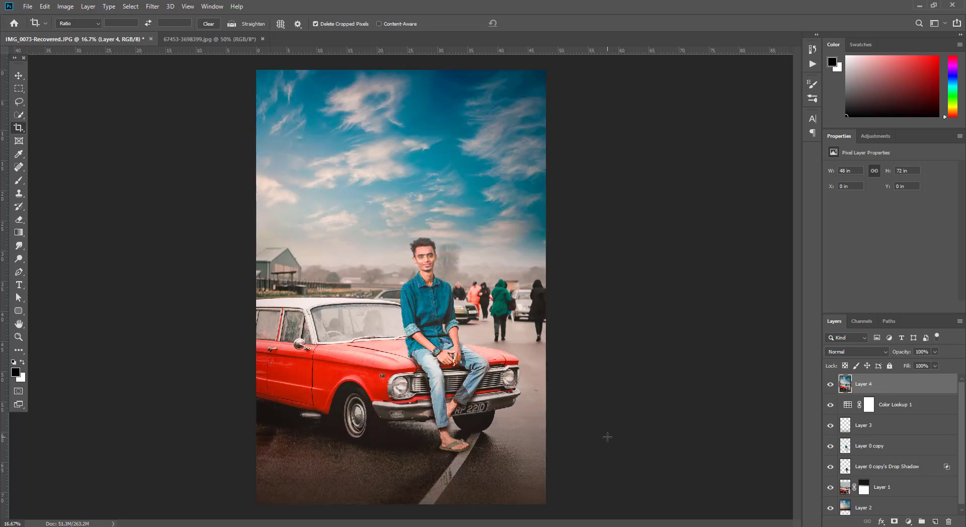
# Zoom in to about 200% on the man's face
pyautogui.hotkey('ctrl', '-')
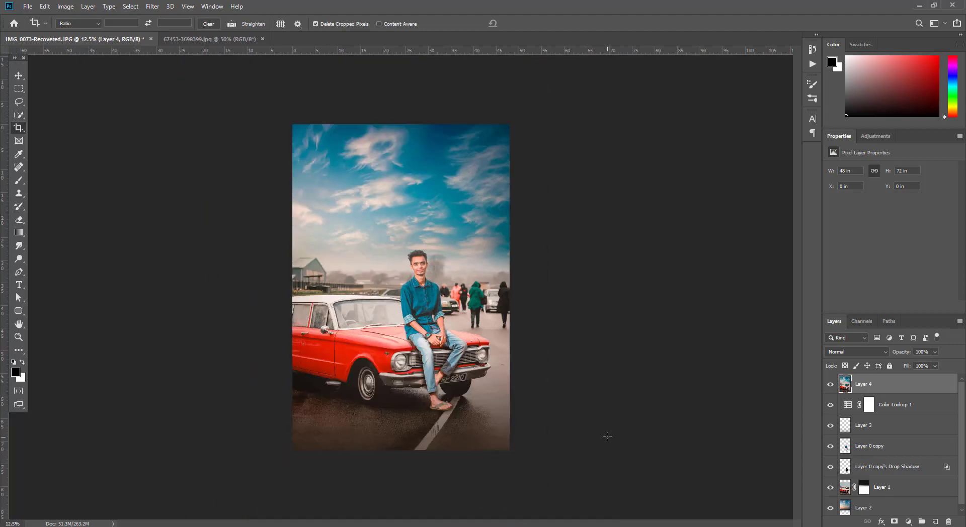
pyautogui.hotkey('ctrl', '+')
pyautogui.hotkey('ctrl', '+')
pyautogui.hotkey('ctrl', '+')
pyautogui.hotkey('ctrl', '+')
pyautogui.hotkey('ctrl', '+')
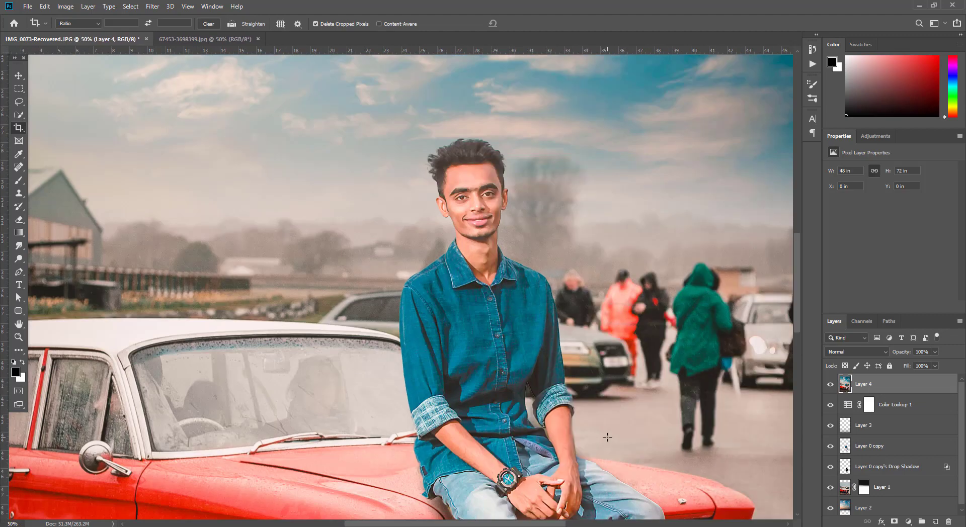
pyautogui.hotkey('ctrl', '+')
pyautogui.hotkey('ctrl', '+')
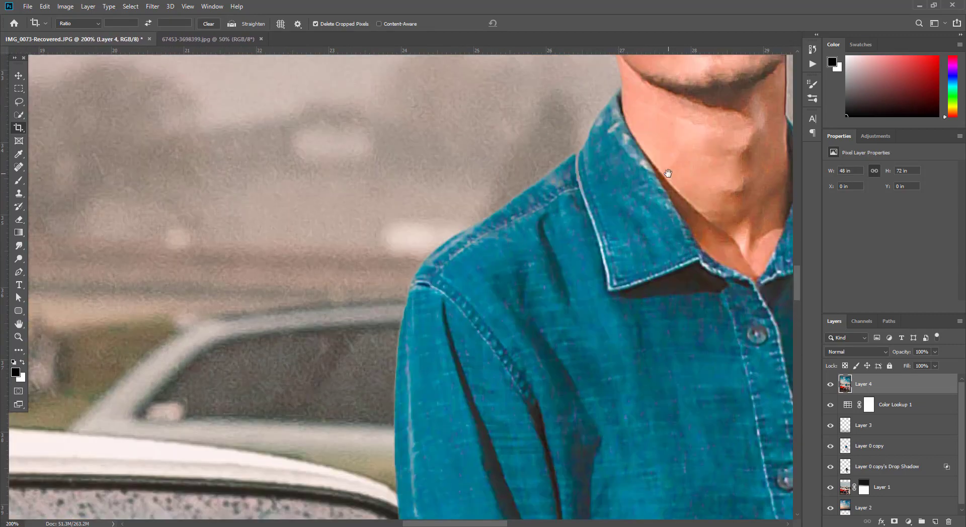
pyautogui.scroll(5, 667, 173)
pyautogui.hscroll(3, 402, 181)
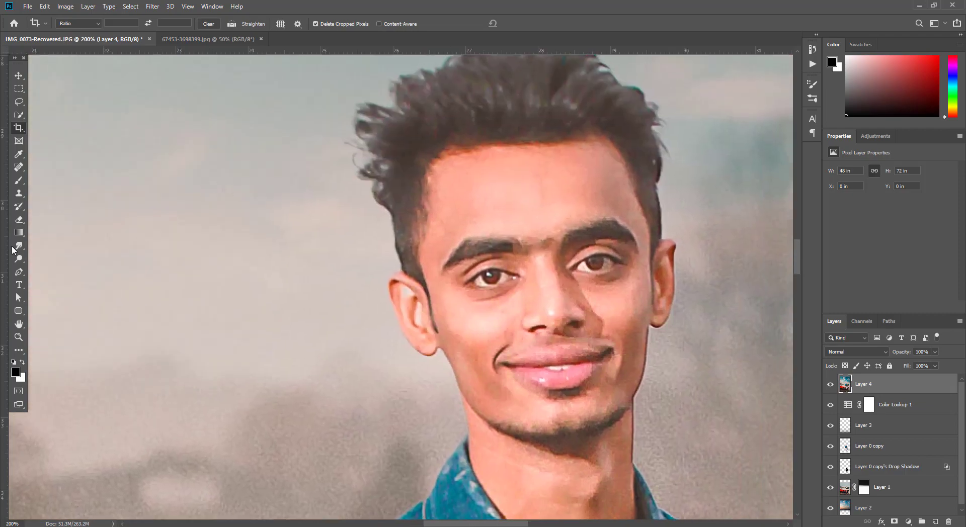
# Select the Smudge tool and pick a smudge brush preset from the canvas menu
pyautogui.click(15, 247)
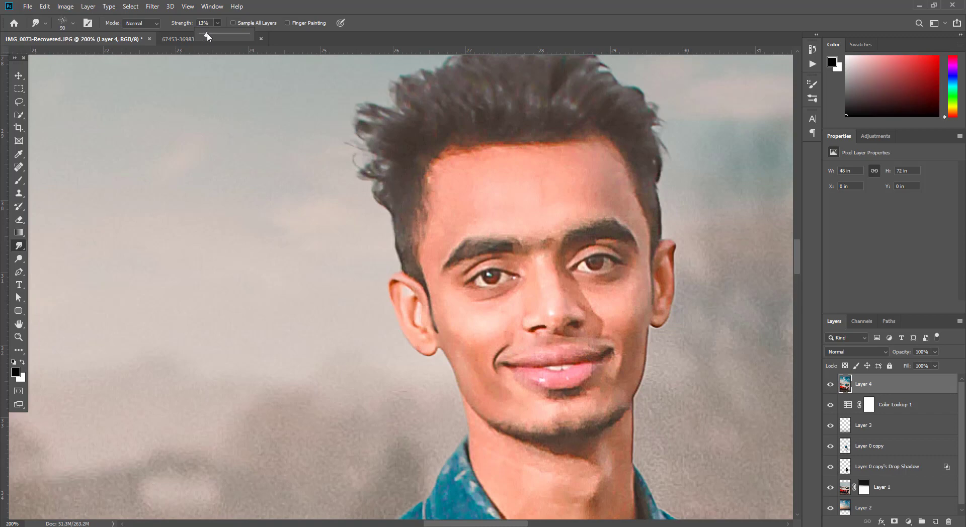
pyautogui.rightClick(467, 189)
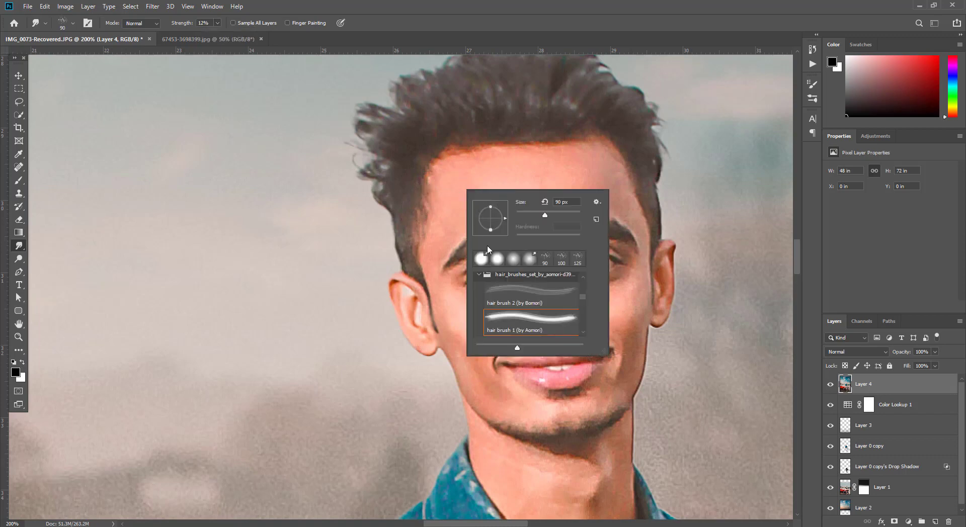
pyautogui.scroll(-3, 523, 318)
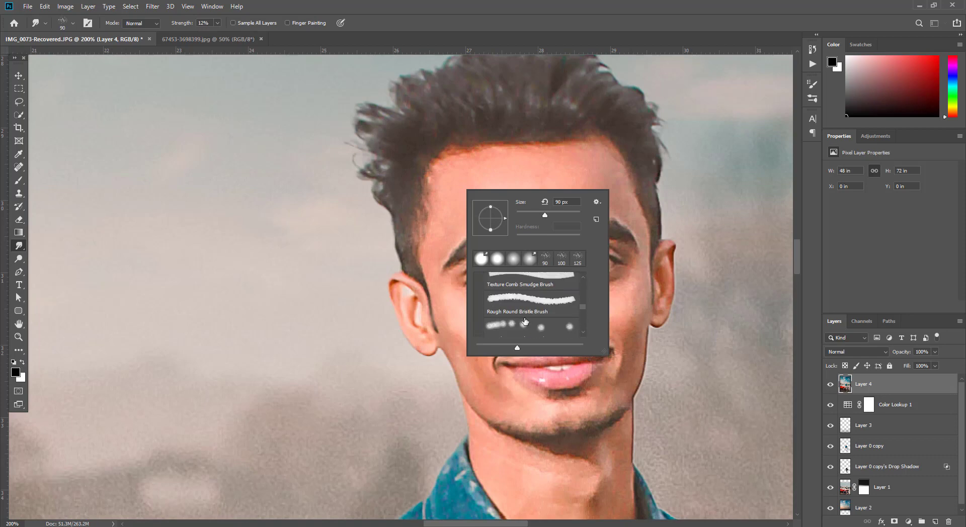
pyautogui.click(528, 322)
# Smudge the forehead, temple, cheek and nose skin, resizing the brush for each area
pyautogui.click(603, 328)
pyautogui.press('[')
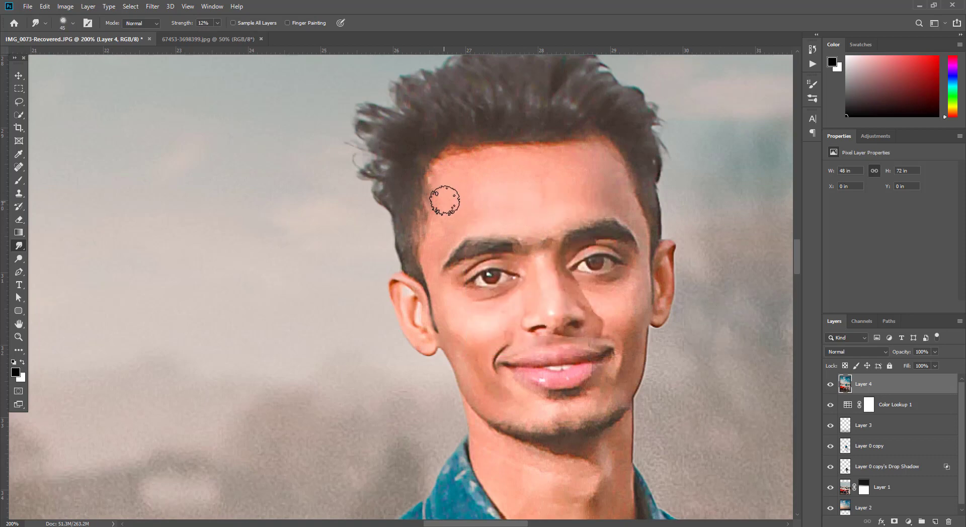
pyautogui.press('[')
pyautogui.press('[')
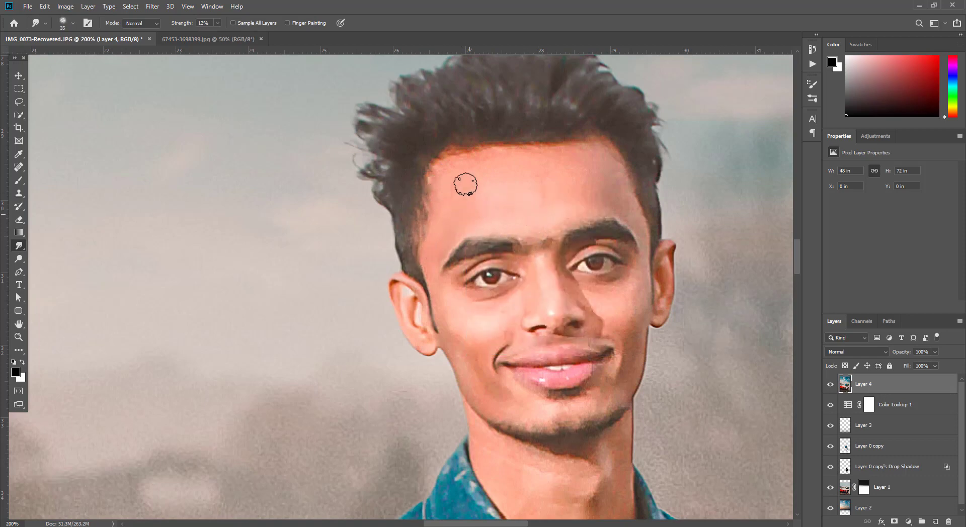
pyautogui.press(']')
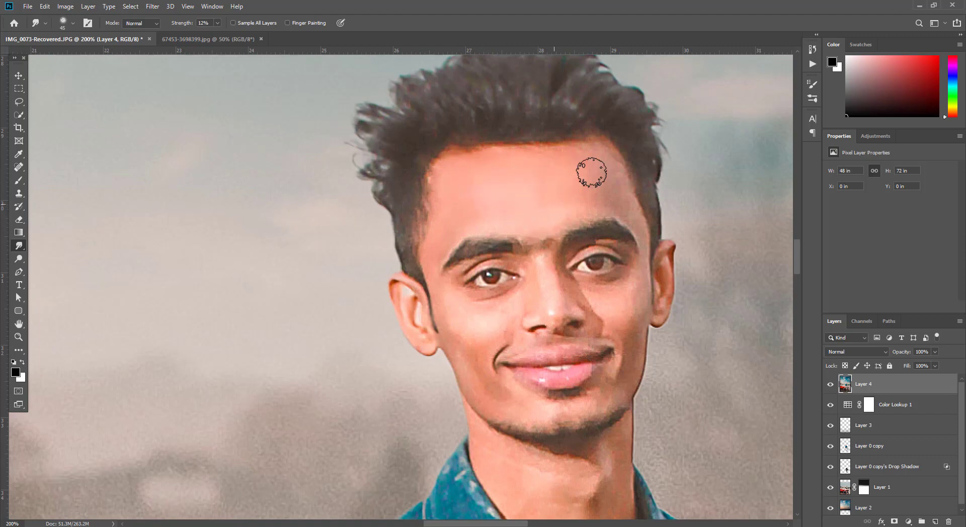
pyautogui.press('[')
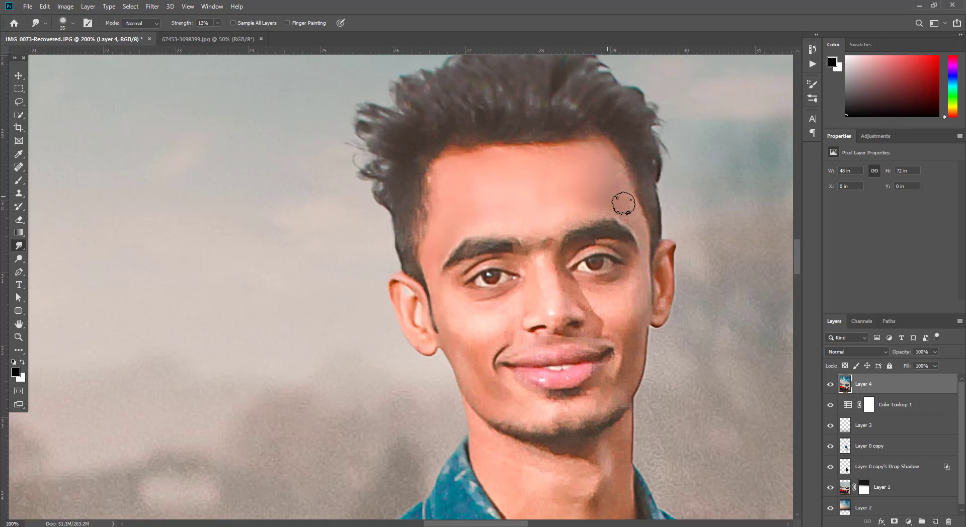
pyautogui.press('[')
pyautogui.press('[')
pyautogui.press('[')
pyautogui.press(']')
pyautogui.press('[')
pyautogui.press('[')
pyautogui.press('[')
pyautogui.press(']')
pyautogui.press(']')
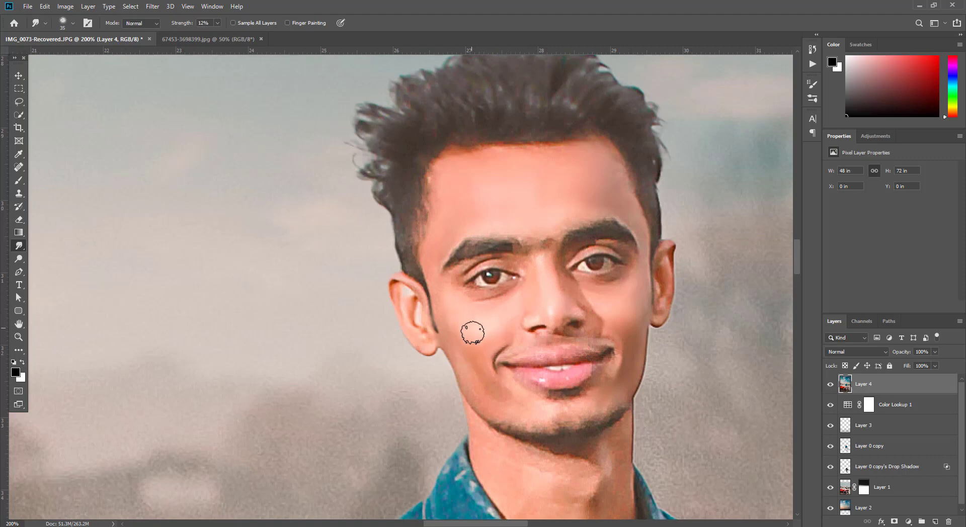
# Smooth the skin between the eyes, near the lips, and down across the chin and neck
pyautogui.press('[')
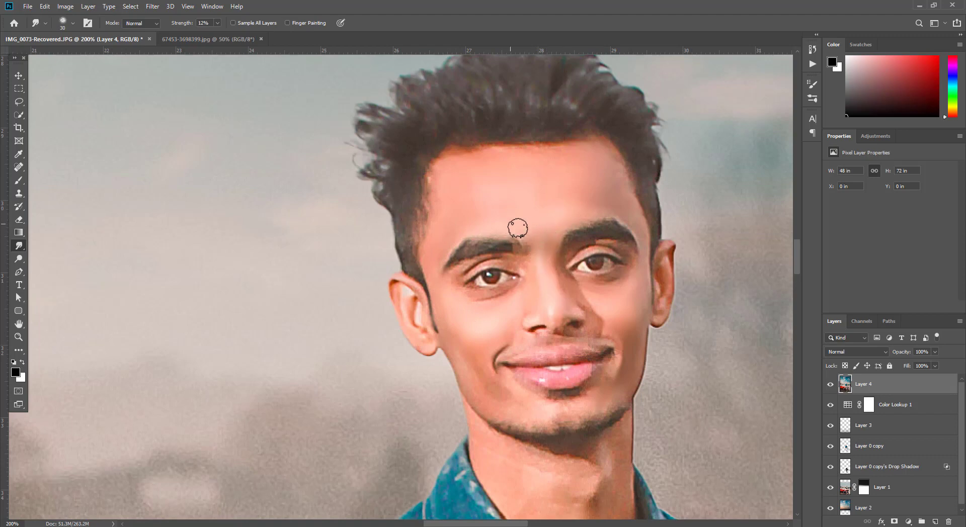
pyautogui.press('[')
pyautogui.press('[')
pyautogui.press(']')
pyautogui.press(']')
pyautogui.press(']')
pyautogui.moveTo(539, 425); pyautogui.dragTo(515, 315)
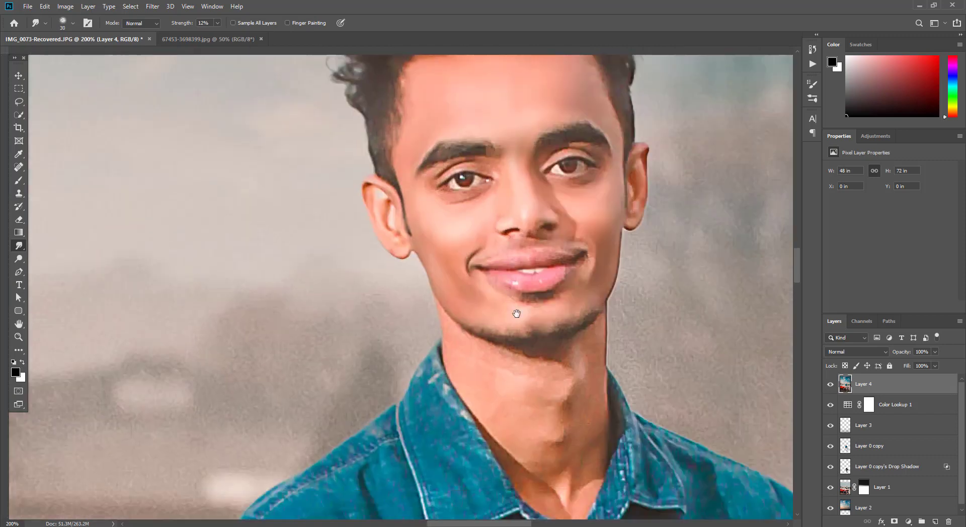
pyautogui.press(']')
pyautogui.press(']')
pyautogui.press(']')
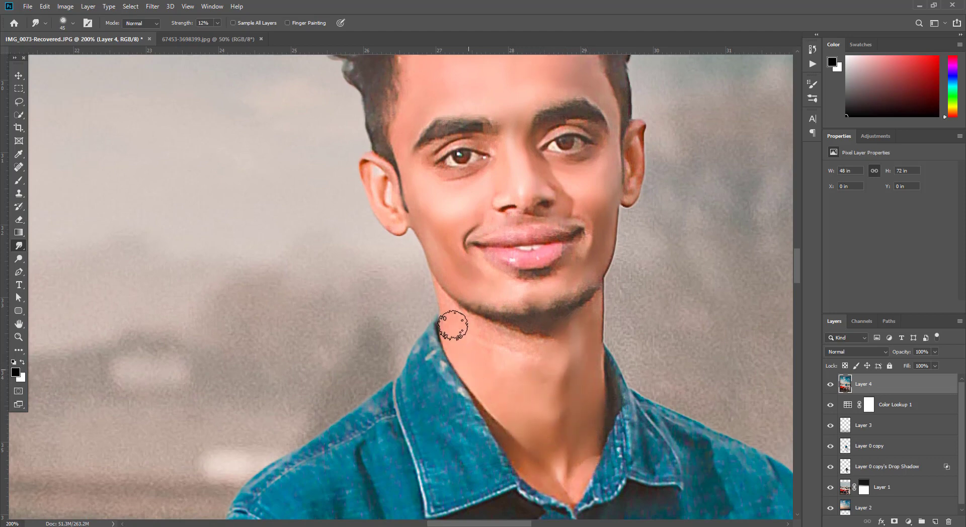
pyautogui.press('[')
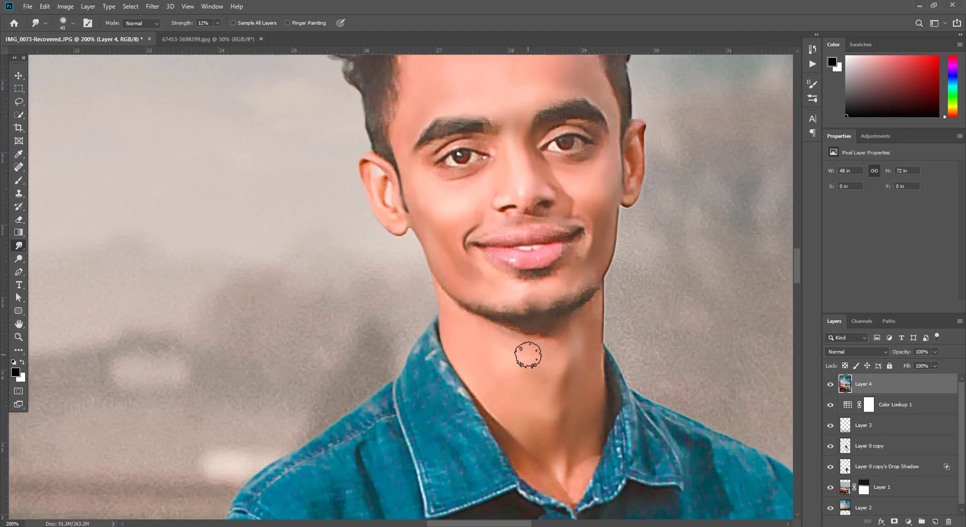
# Review the full composite fitted on screen, zoom in two steps, and switch to the Pen tool
pyautogui.hotkey('ctrl', '-')
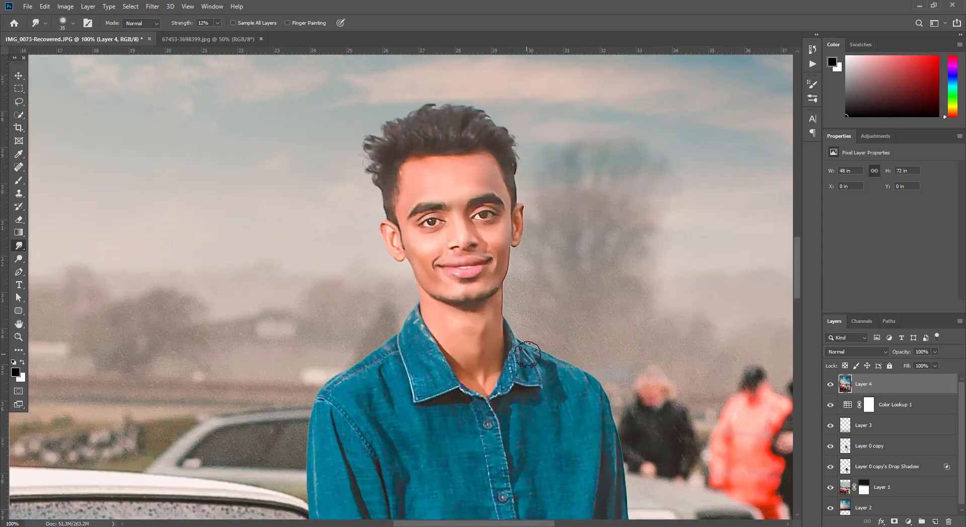
pyautogui.hotkey('ctrl', '-')
pyautogui.hotkey('ctrl', '-')
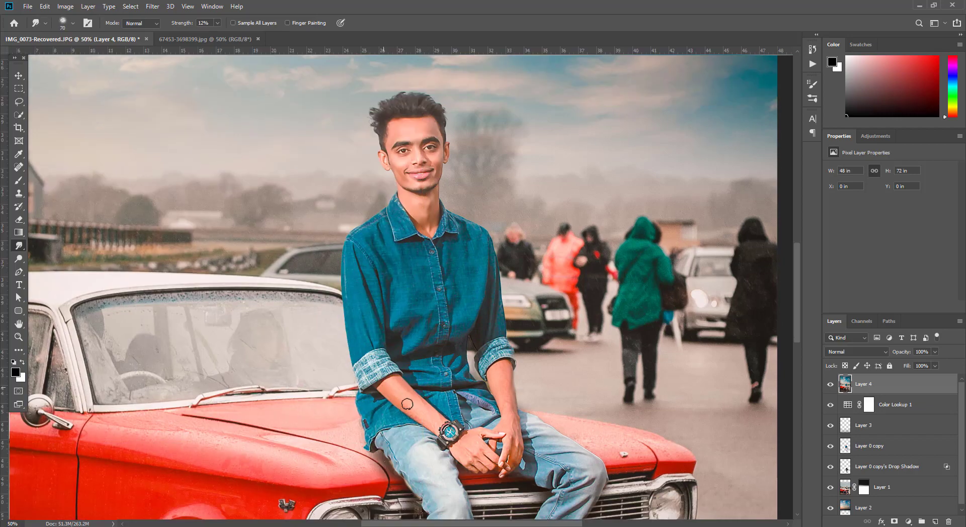
pyautogui.press(']')
pyautogui.press(']')
pyautogui.press(']')
pyautogui.hotkey('ctrl', '0')
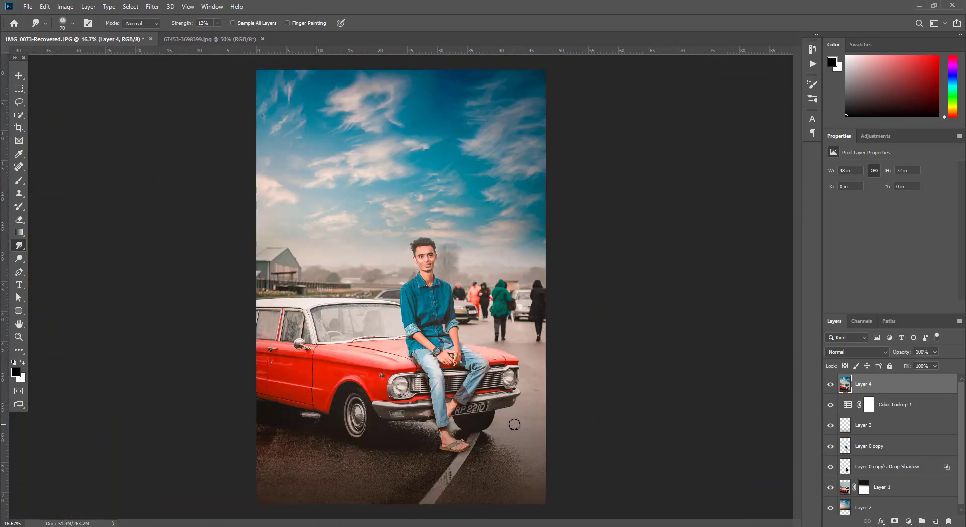
pyautogui.hotkey('ctrl', '+')
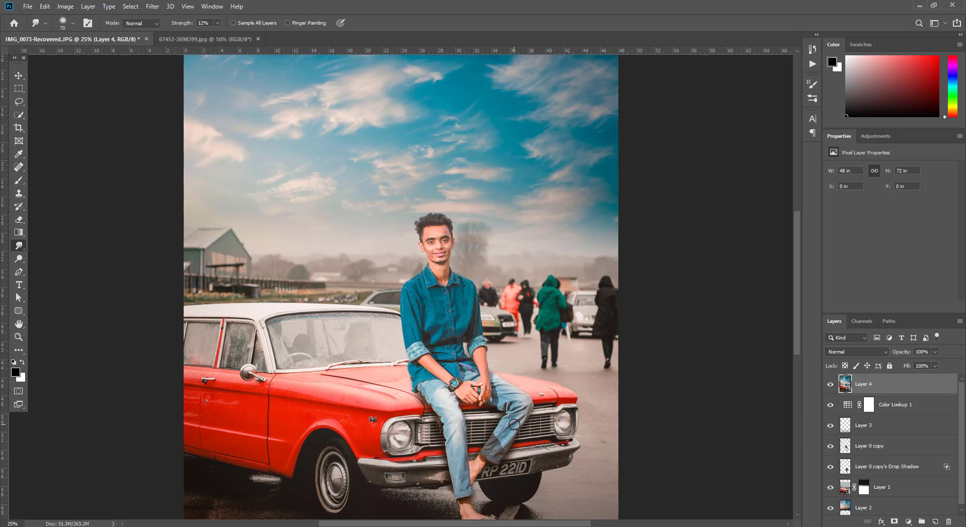
pyautogui.hotkey('ctrl', '+')
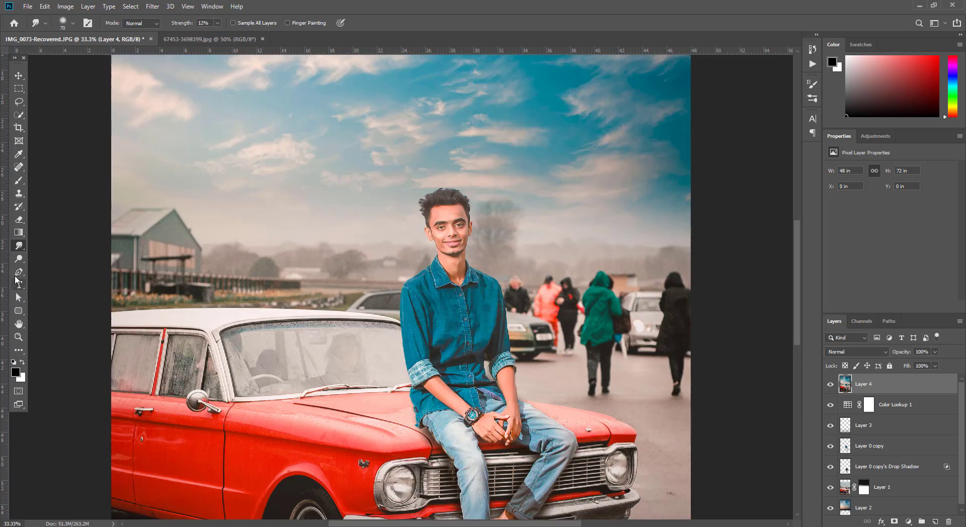
pyautogui.click(18, 272)
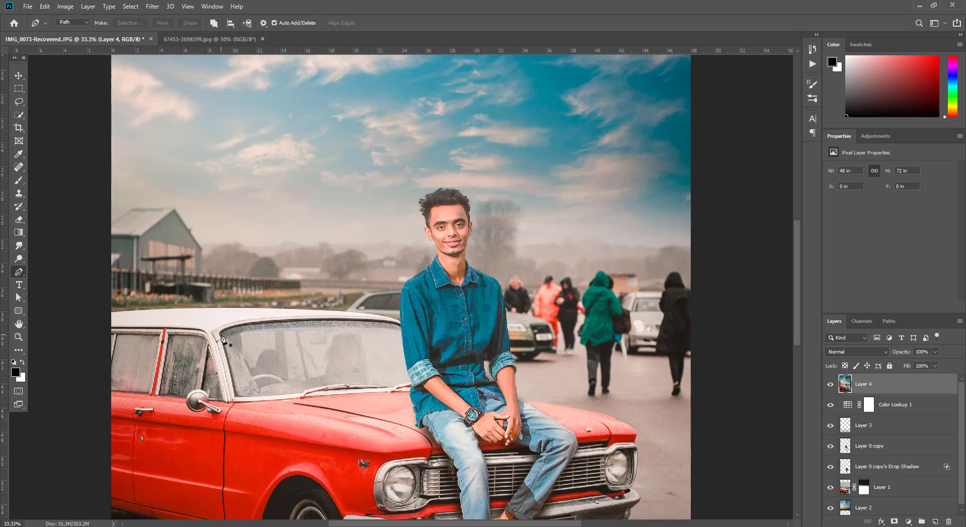
# Start the windshield path at the pillar corner and anchor along the bottom edge, undoing a misplaced point
pyautogui.click(222, 334)
pyautogui.click(238, 399)
pyautogui.click(301, 393)
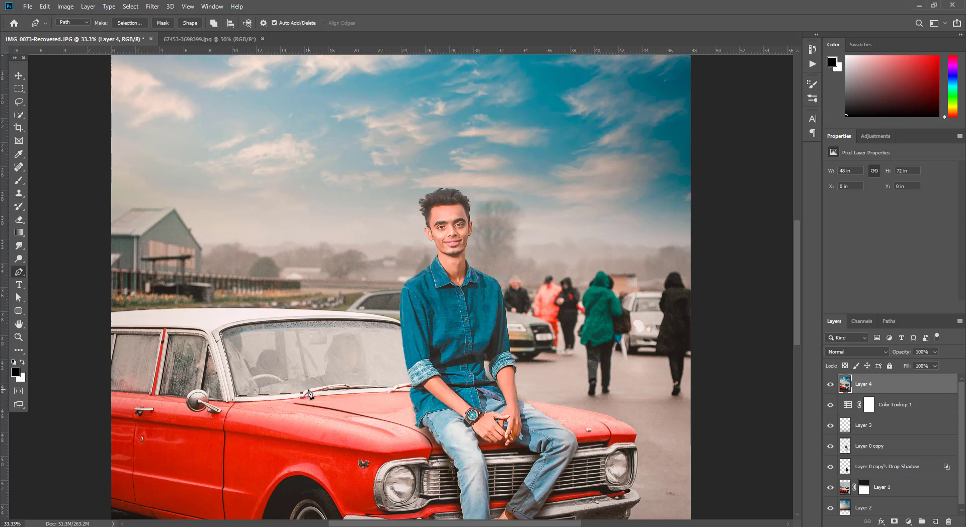
pyautogui.hotkey('ctrl', 'z')
pyautogui.scroll(1, 280, 398)
pyautogui.scroll(1, 249, 408)
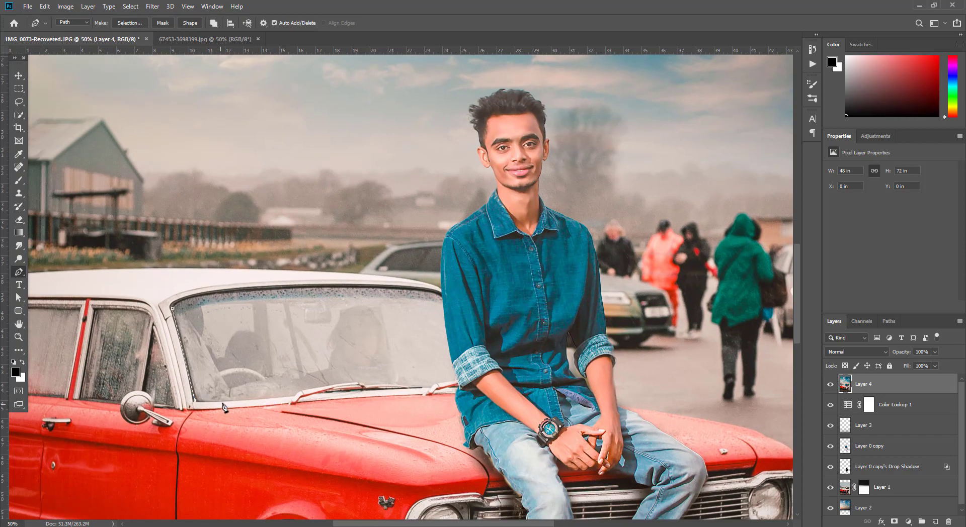
pyautogui.click(238, 400)
pyautogui.click(294, 399)
# Continue anchors along the wiper line to the windshield's right end at the arm
pyautogui.click(349, 382)
pyautogui.click(363, 385)
pyautogui.click(388, 384)
pyautogui.click(402, 385)
pyautogui.click(421, 388)
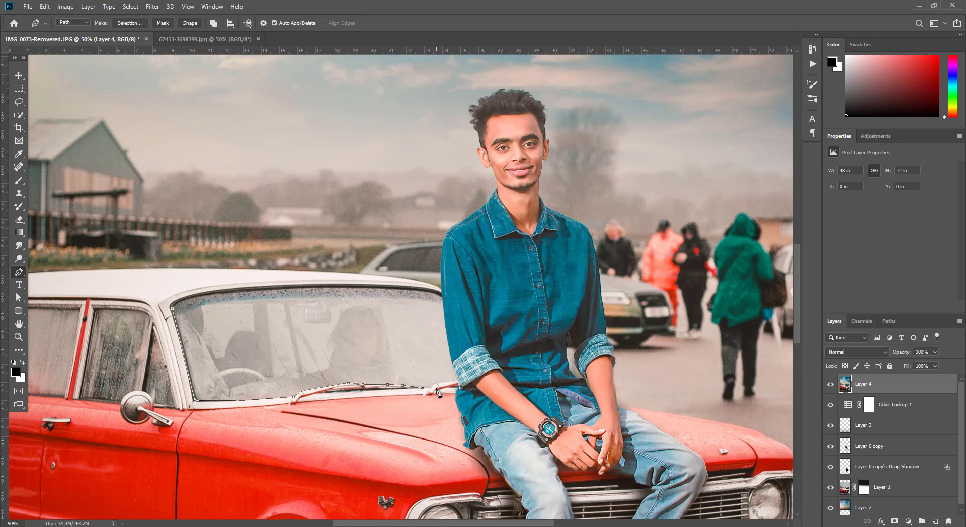
pyautogui.click(432, 385)
pyautogui.click(457, 381)
# Add curved anchors along the windshield's top edge and reshape its left corner
pyautogui.moveTo(284, 288)
pyautogui.mouseDown()
pyautogui.moveTo(193, 305)
pyautogui.moveTo(162, 299)
pyautogui.mouseUp()
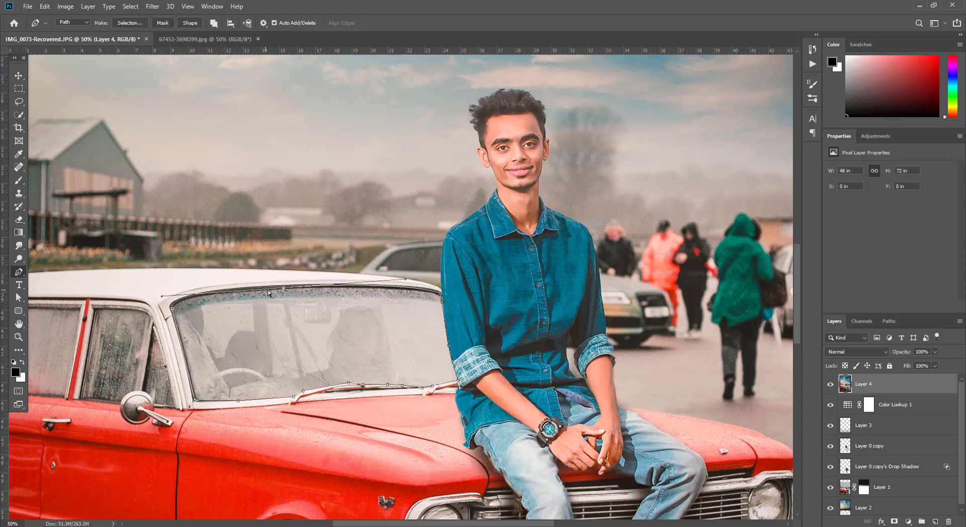
pyautogui.click(218, 293)
pyautogui.click(221, 292)
pyautogui.moveTo(175, 313); pyautogui.dragTo(171, 322)
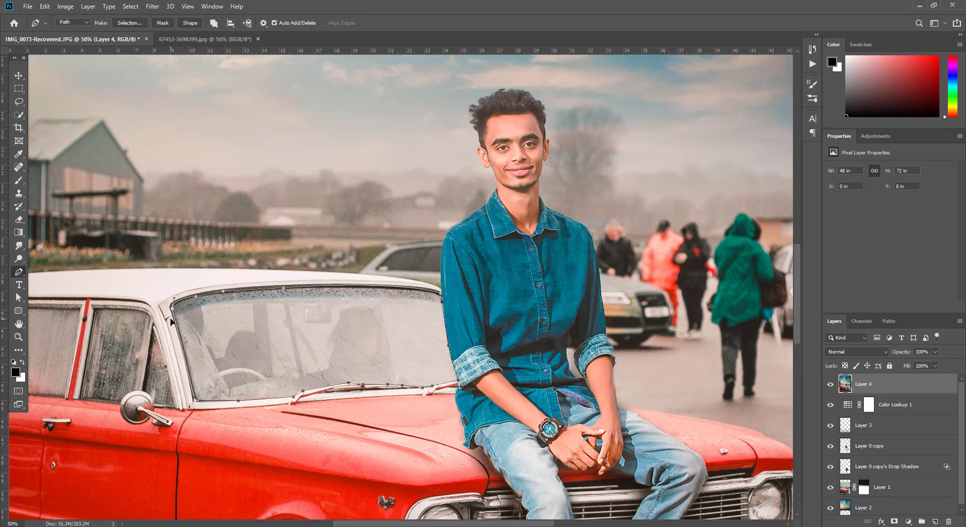
# Convert the windshield path into a selection
pyautogui.rightClick(266, 303)
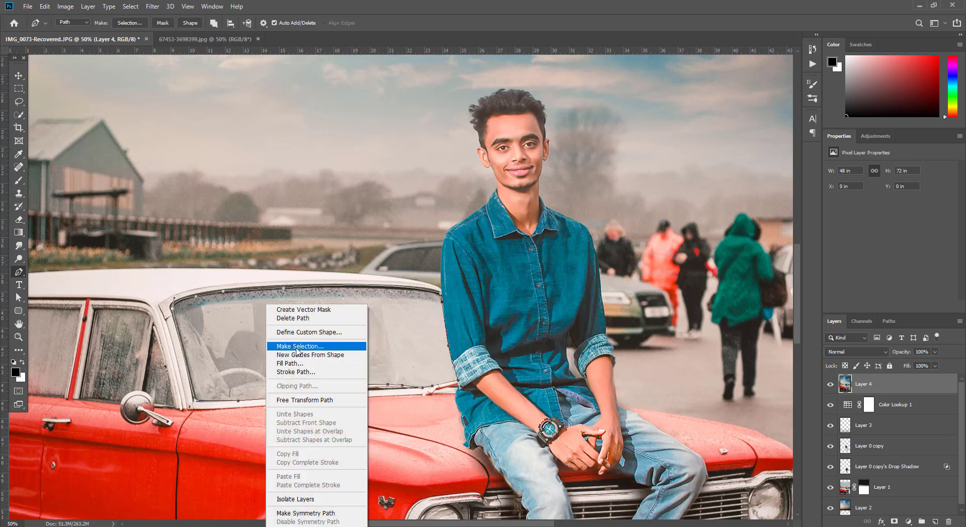
pyautogui.click(292, 356)
pyautogui.click(537, 155)
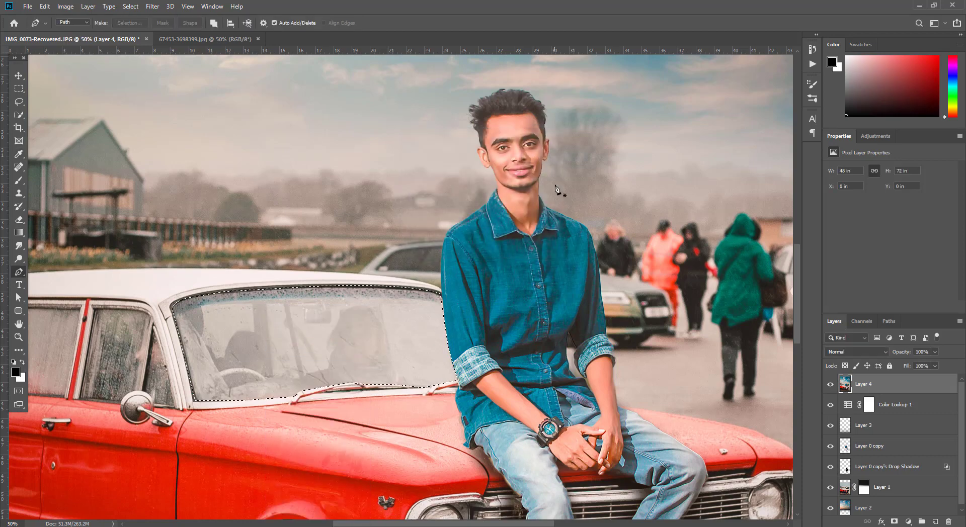
# Blur the selected windshield with a 5.2-pixel Gaussian Blur
pyautogui.click(153, 6)
pyautogui.moveTo(207, 119)
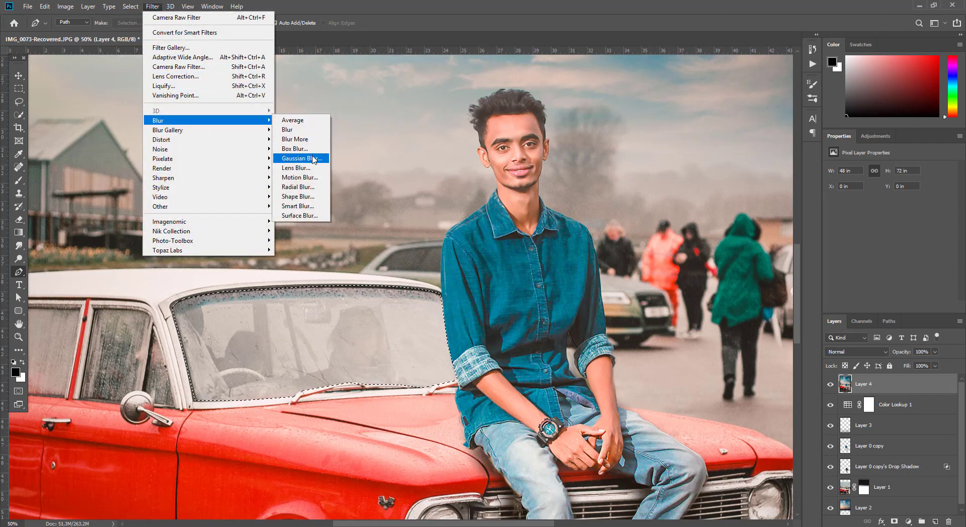
pyautogui.click(300, 158)
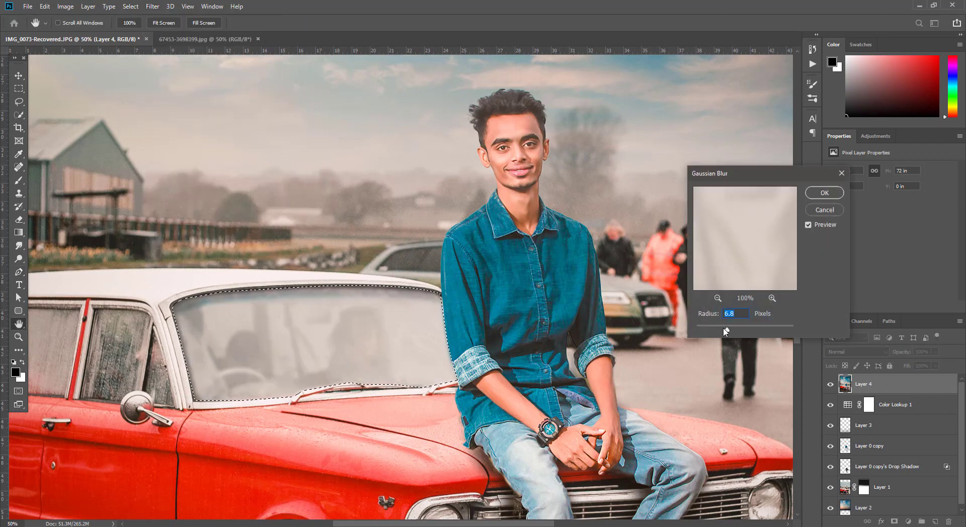
pyautogui.moveTo(726, 330); pyautogui.dragTo(723, 329)
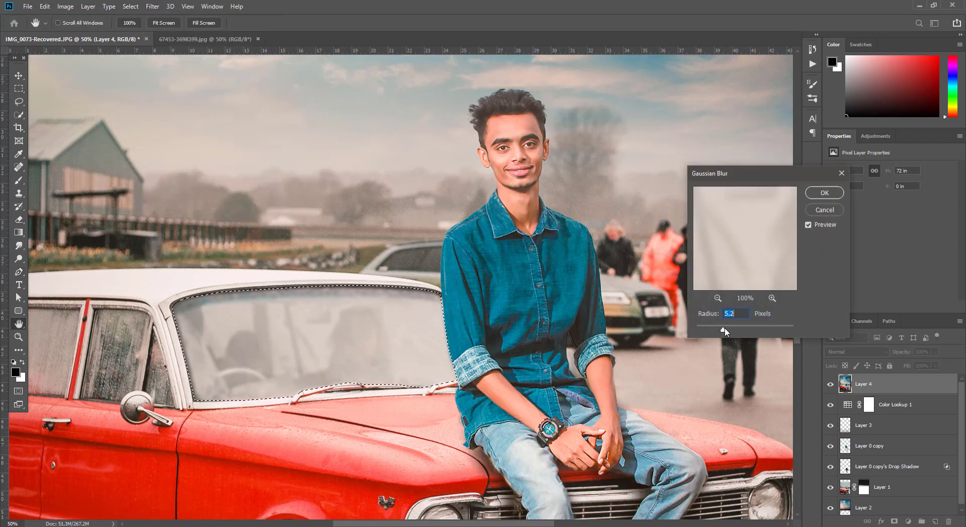
pyautogui.click(824, 193)
# Add a Solid Color fill layer over the windshield using light blue #33ccff
pyautogui.press('p')
pyautogui.click(908, 522)
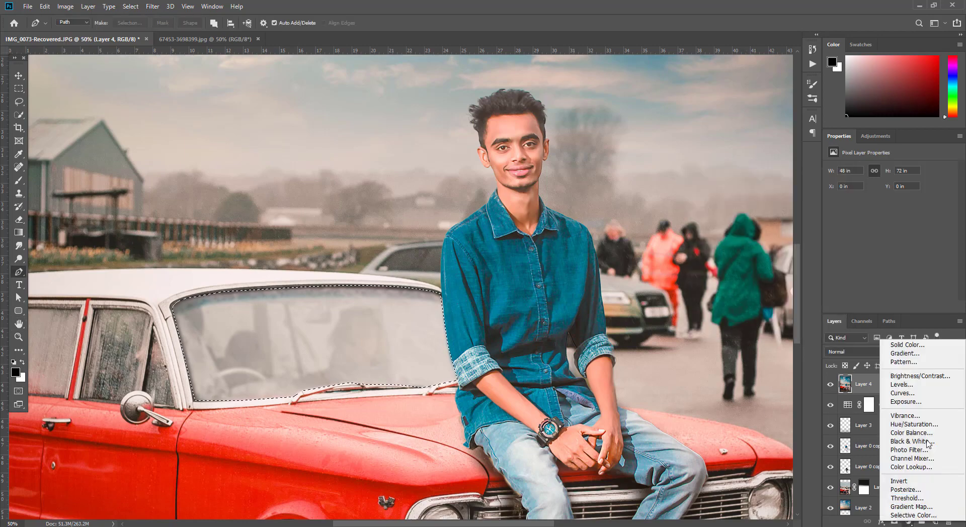
pyautogui.click(919, 348)
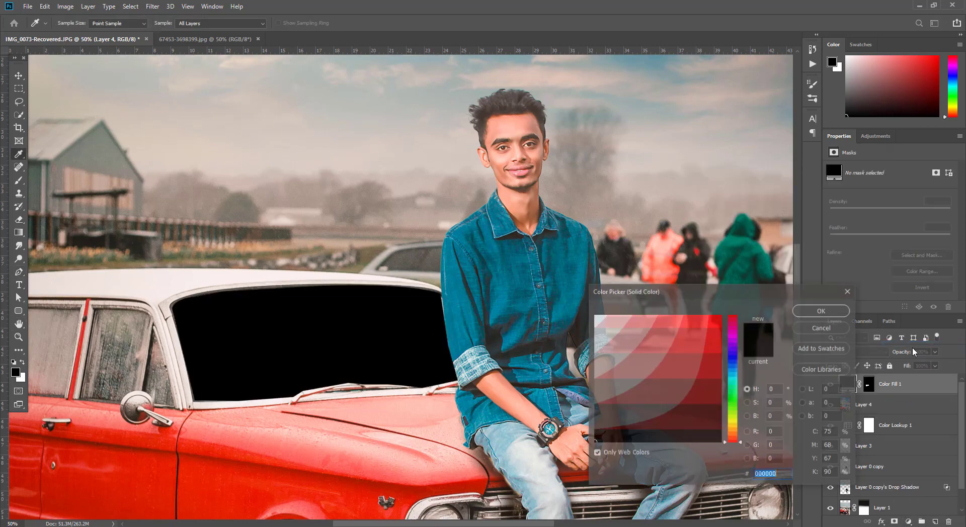
pyautogui.click(733, 376)
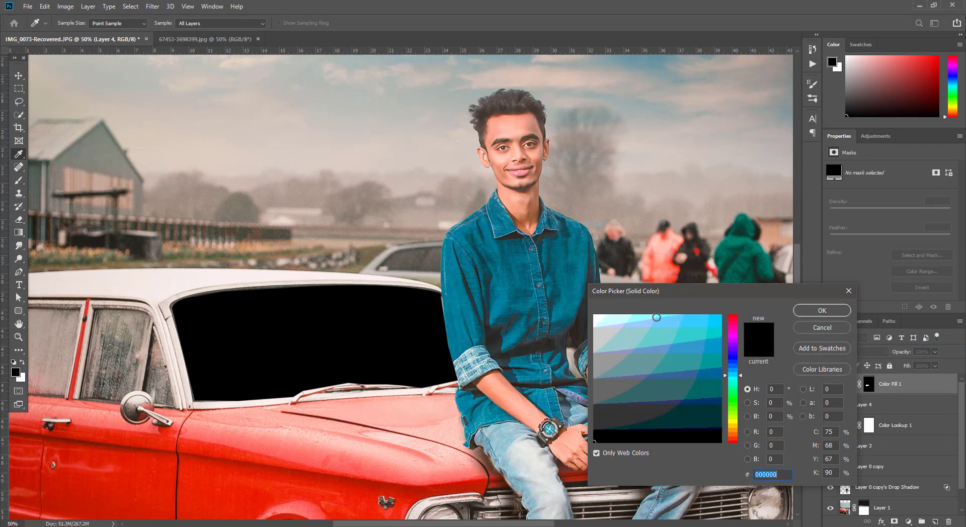
pyautogui.click(664, 316)
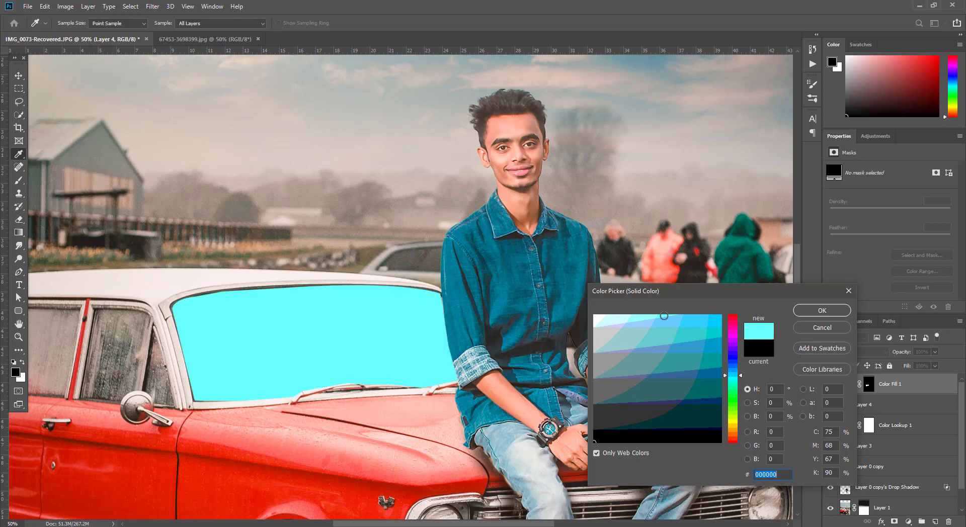
pyautogui.click(697, 343)
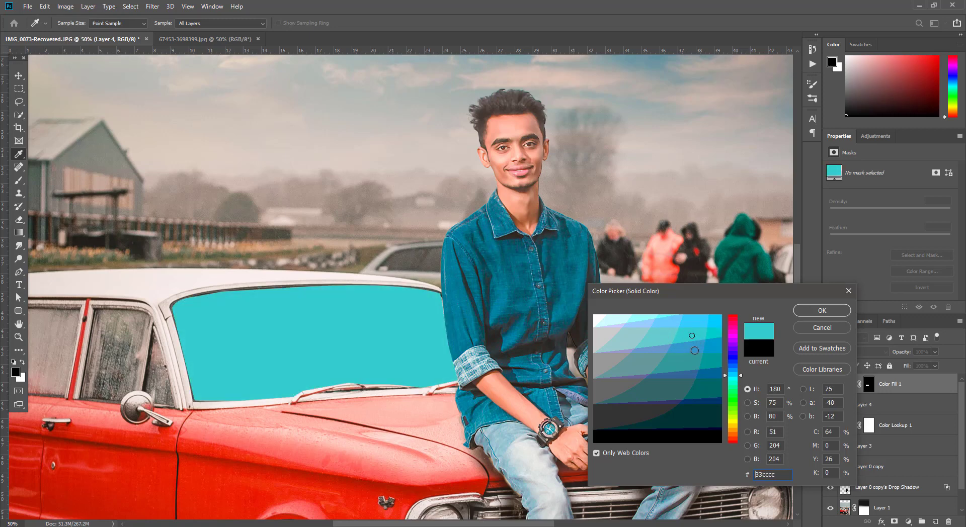
pyautogui.click(695, 350)
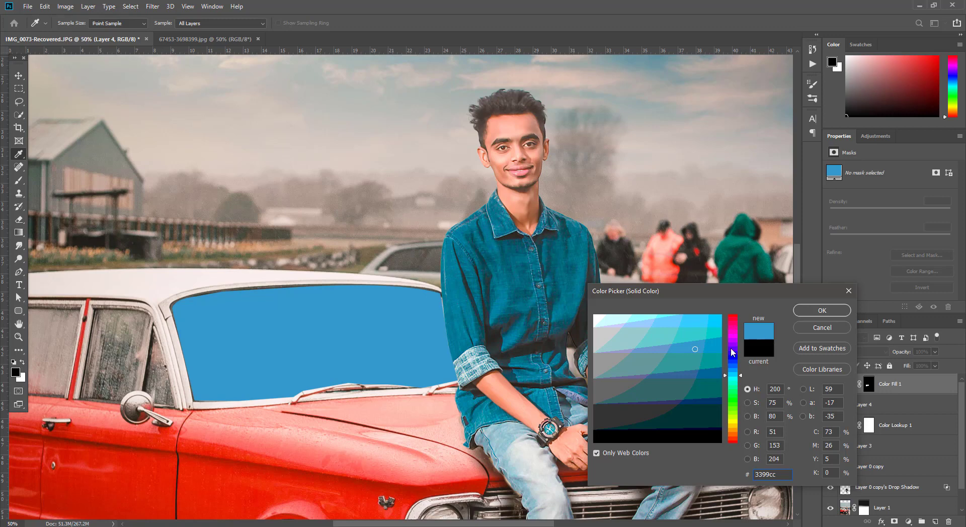
pyautogui.click(699, 320)
pyautogui.click(798, 316)
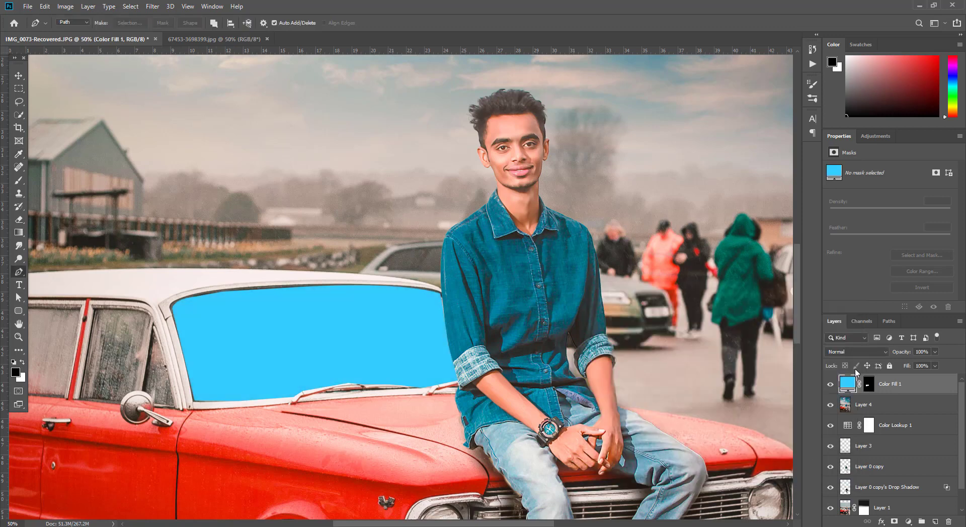
# Set the fill layer to Darken blend mode at 26% opacity and target its mask
pyautogui.click(852, 352)
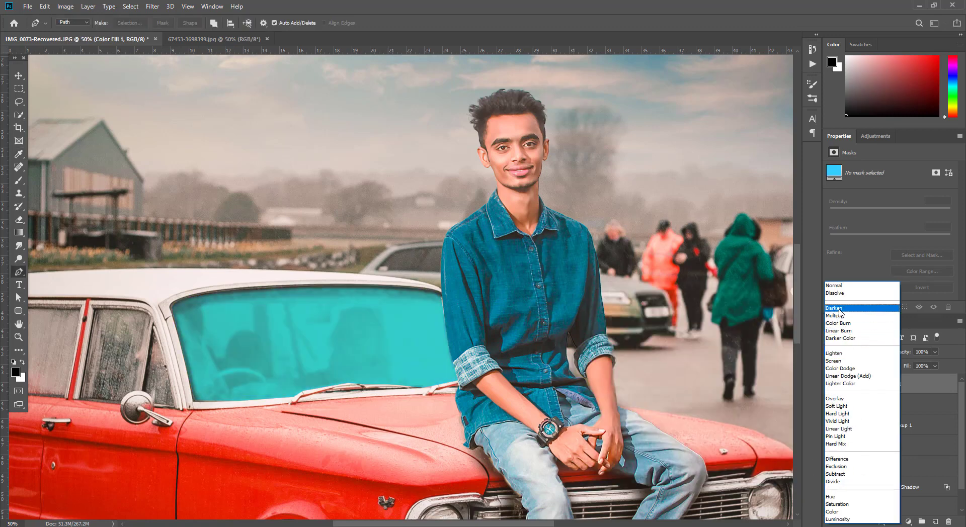
pyautogui.click(841, 310)
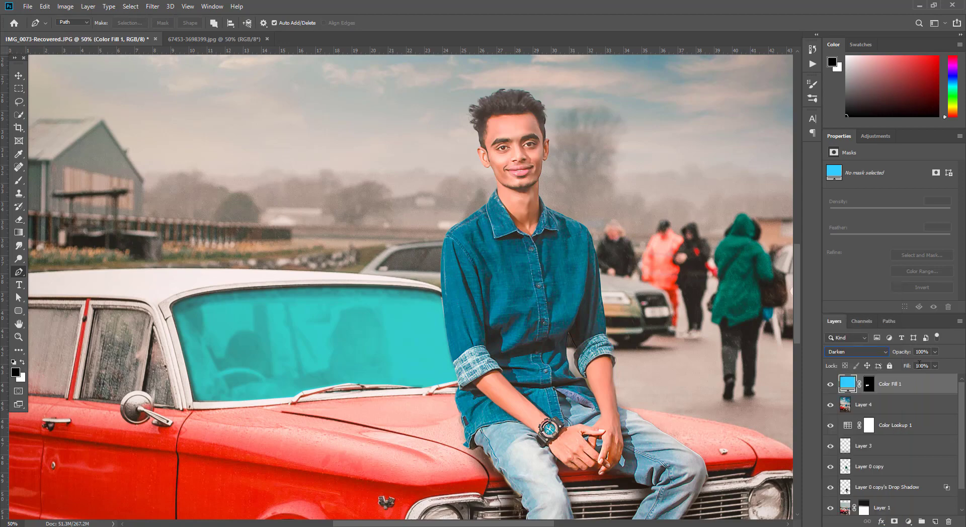
pyautogui.click(934, 352)
pyautogui.moveTo(915, 365); pyautogui.dragTo(906, 367)
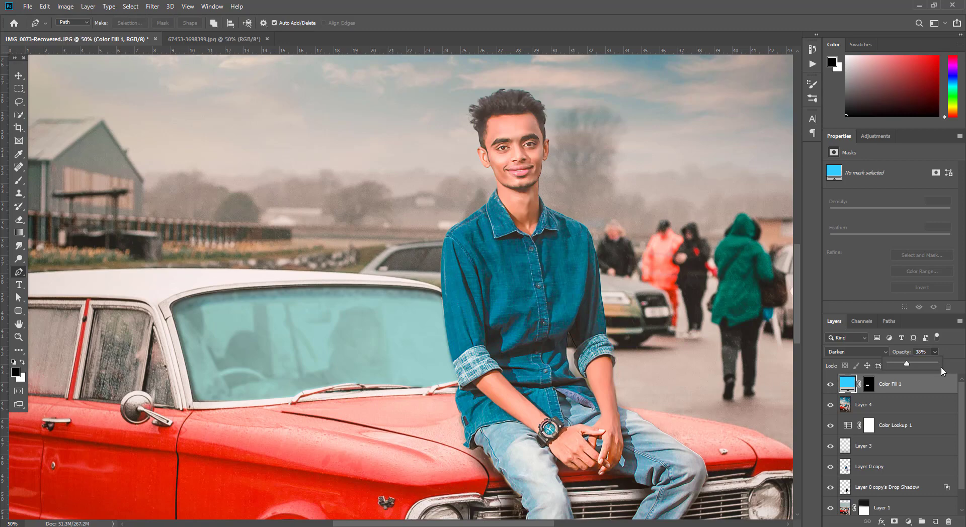
pyautogui.click(912, 362)
pyautogui.hotkey('ctrl', '-')
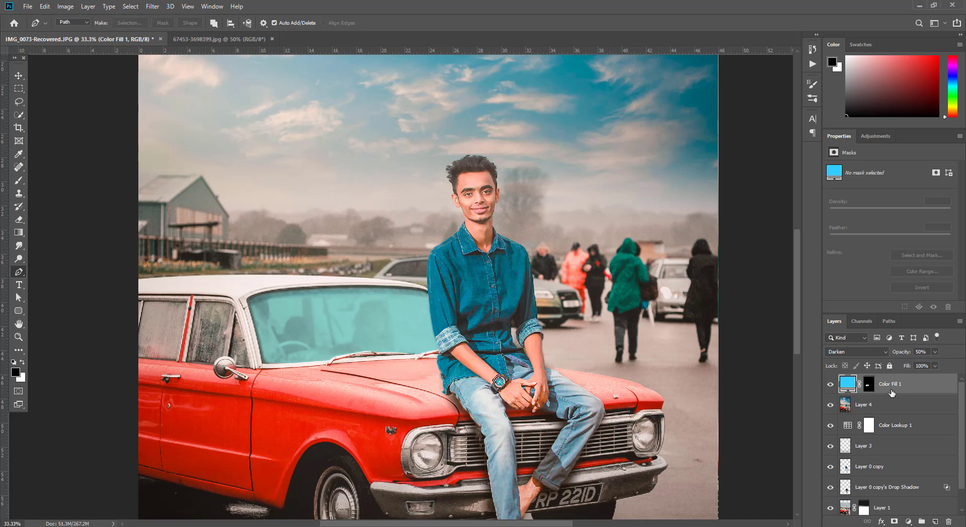
pyautogui.moveTo(936, 355); pyautogui.dragTo(924, 360)
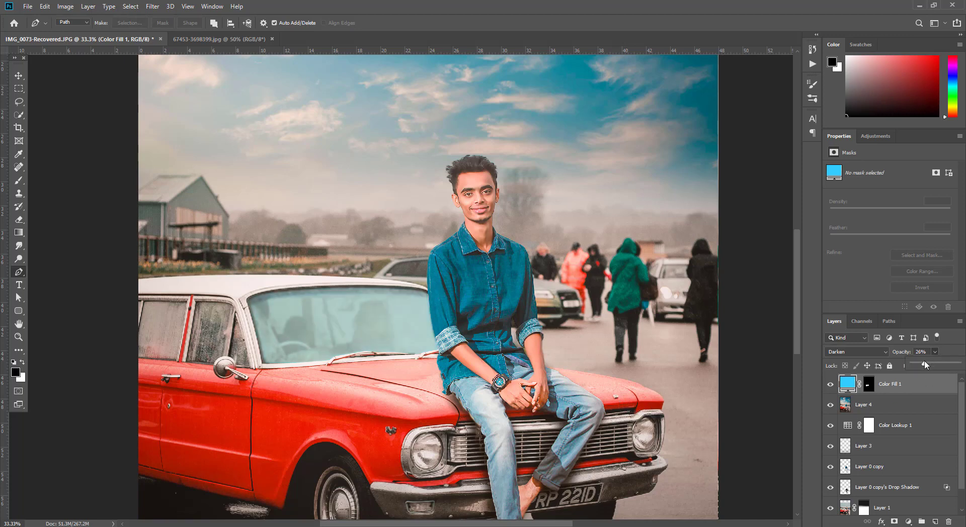
pyautogui.click(866, 384)
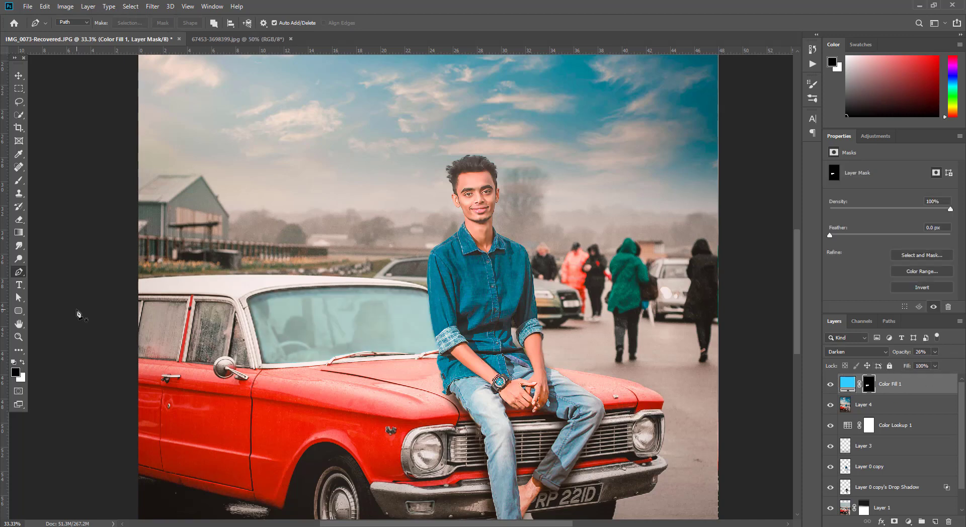
# Paint white with a size 150 brush on the Color Fill 1 mask to tint the rear side window cyan
pyautogui.click(19, 180)
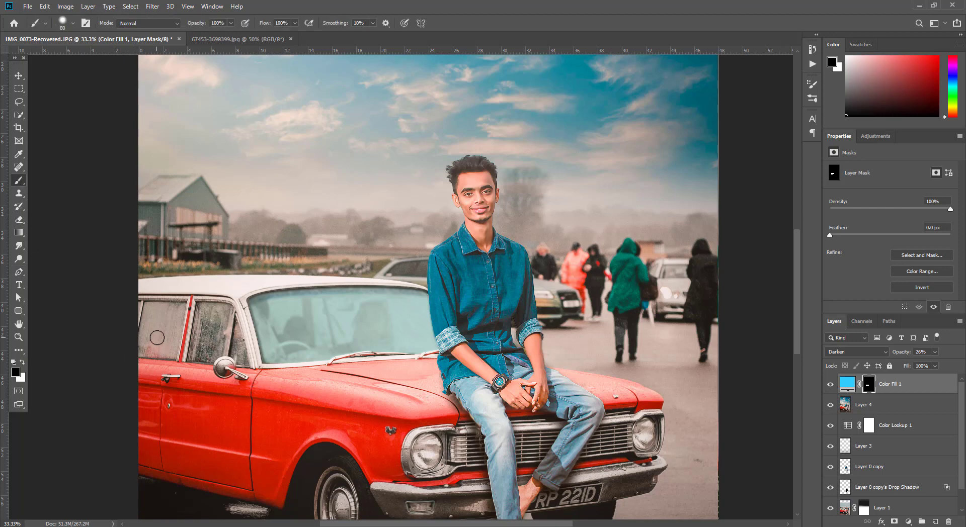
pyautogui.press(']')
pyautogui.press(']')
pyautogui.press(']')
pyautogui.click(22, 362)
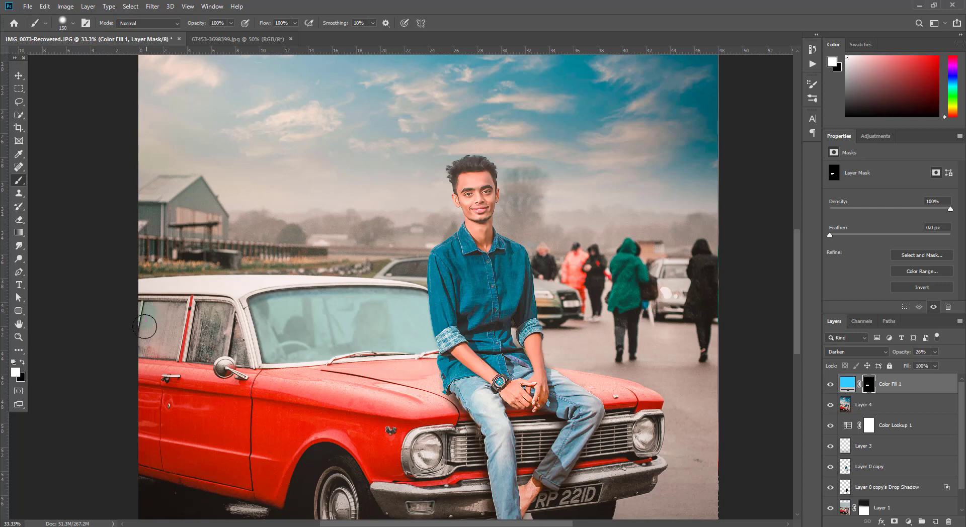
pyautogui.moveTo(145, 327)
pyautogui.mouseDown()
pyautogui.moveTo(183, 316)
pyautogui.moveTo(210, 348)
pyautogui.moveTo(235, 345)
pyautogui.moveTo(217, 314)
pyautogui.mouseUp()
pyautogui.press('[')
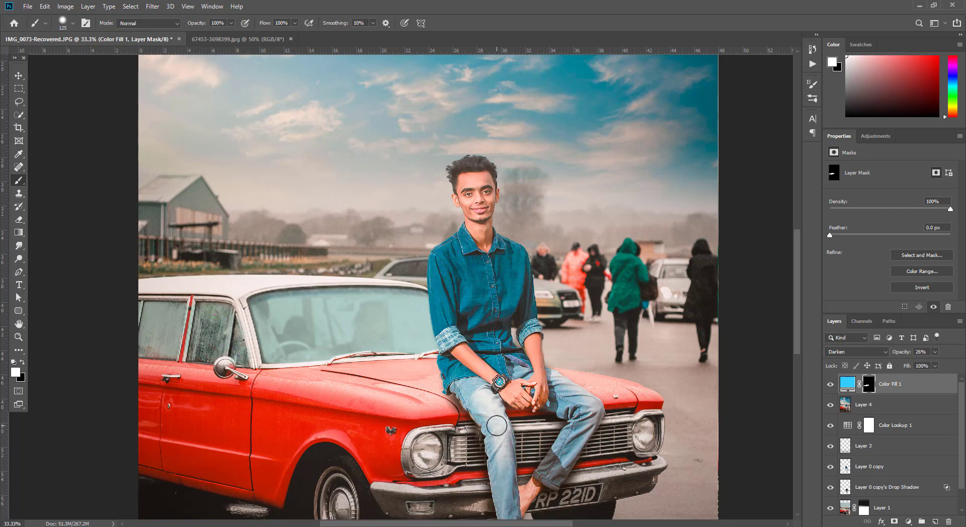
pyautogui.hotkey('ctrl', '-')
pyautogui.hotkey('ctrl', '-')
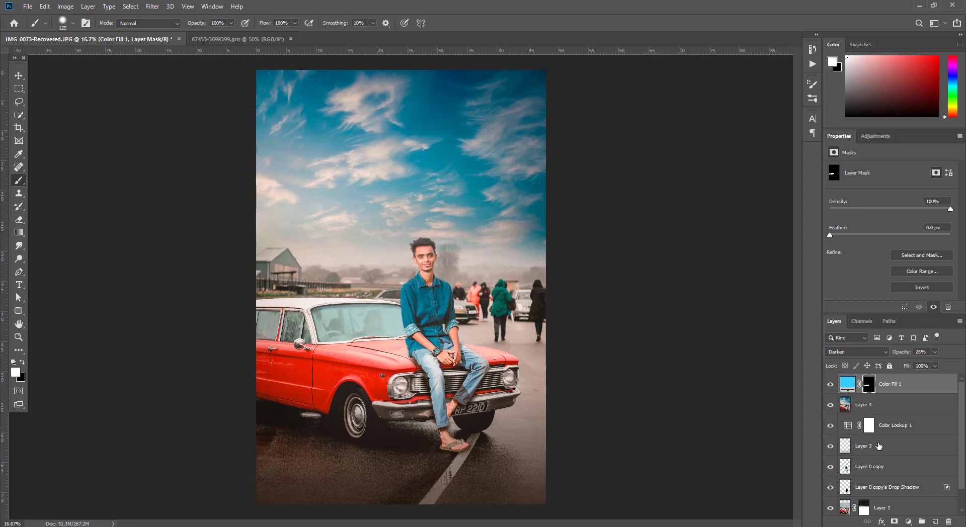
# Merge the composite into one Color Fill 1 layer and create a Color Fill 1 copy above it
pyautogui.rightClick(900, 395)
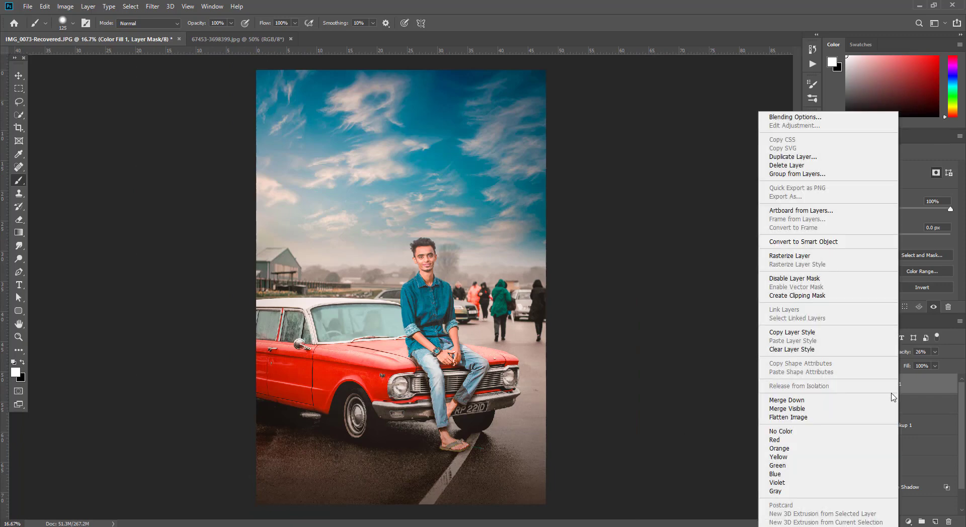
pyautogui.click(827, 409)
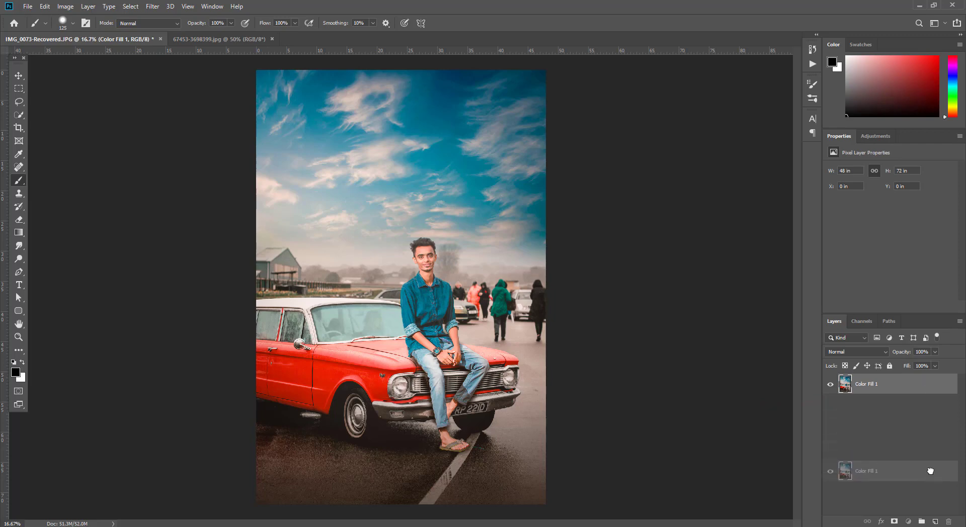
pyautogui.moveTo(925, 389); pyautogui.dragTo(934, 521)
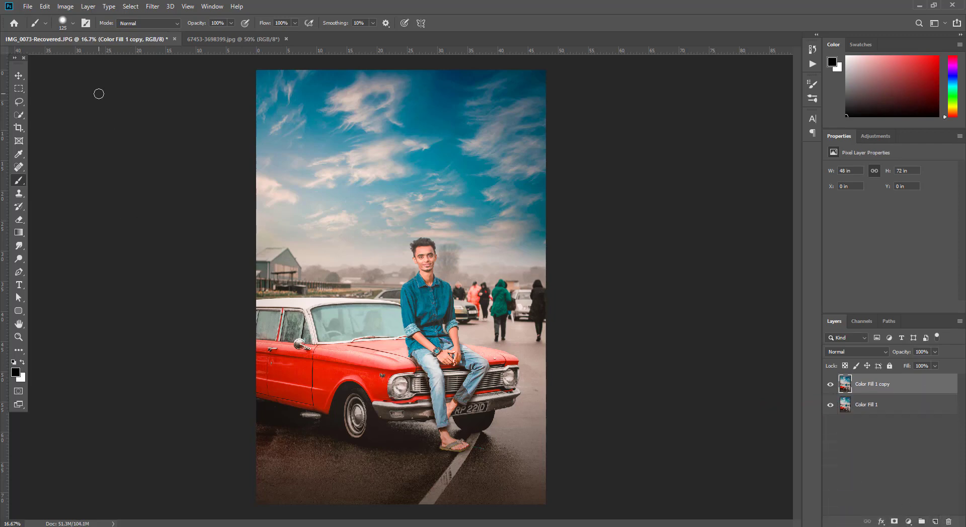
pyautogui.click(28, 6)
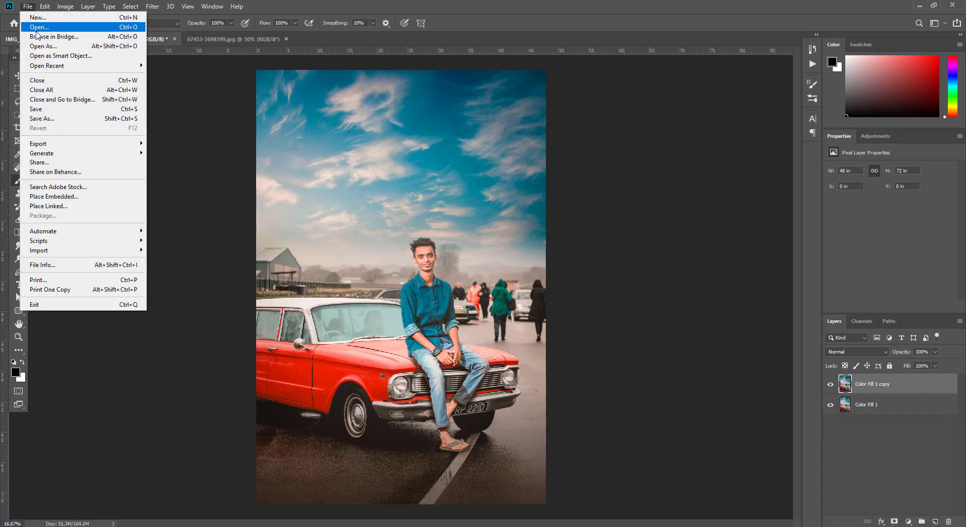
# Open Light-Free-Download-PNG.png from the background/light folder
pyautogui.click(37, 30)
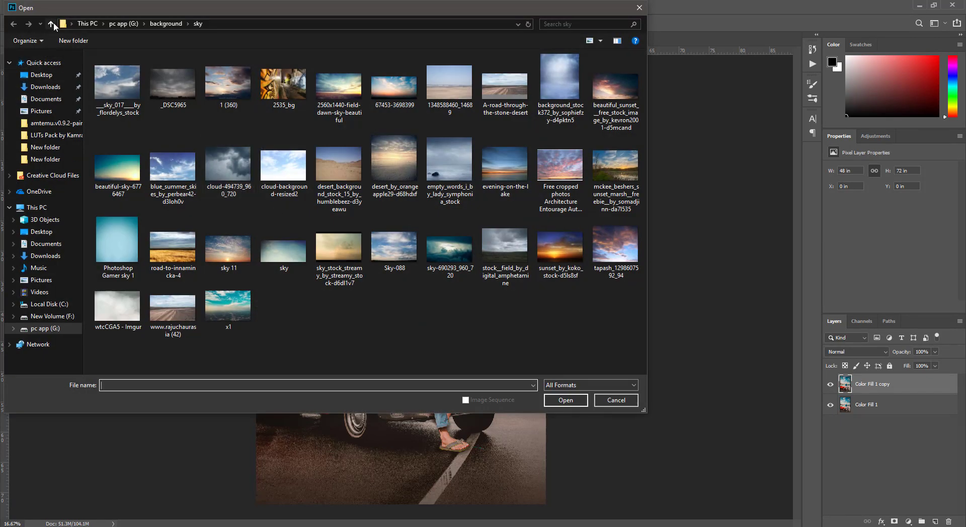
pyautogui.click(52, 23)
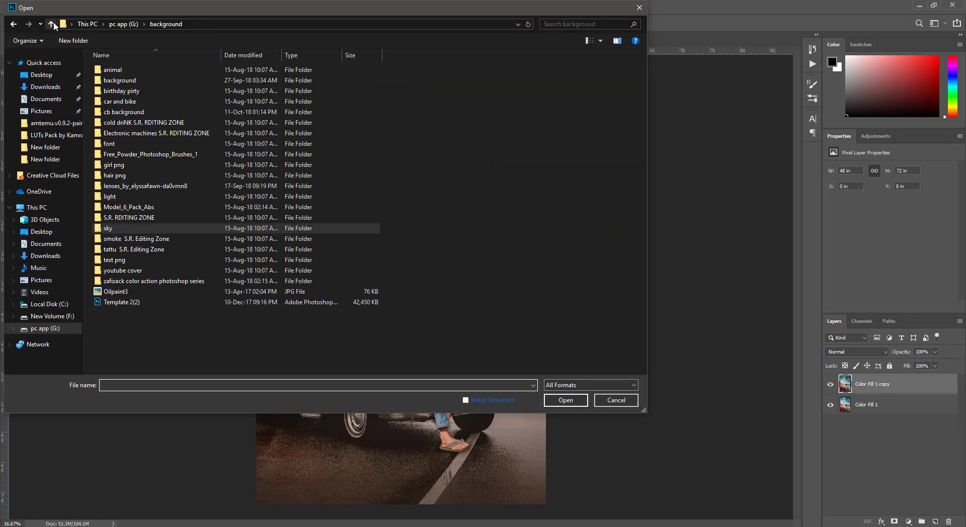
pyautogui.doubleClick(211, 199)
pyautogui.click(347, 162)
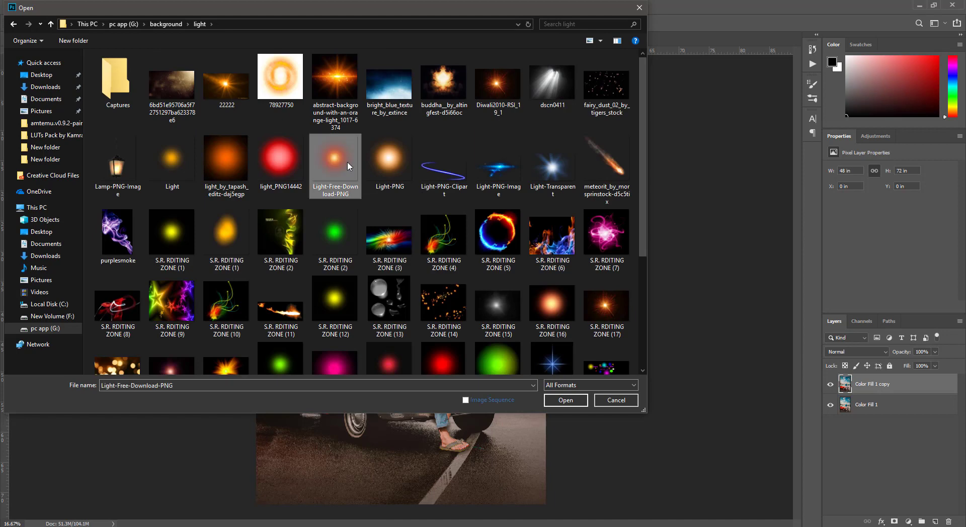
pyautogui.doubleClick(347, 163)
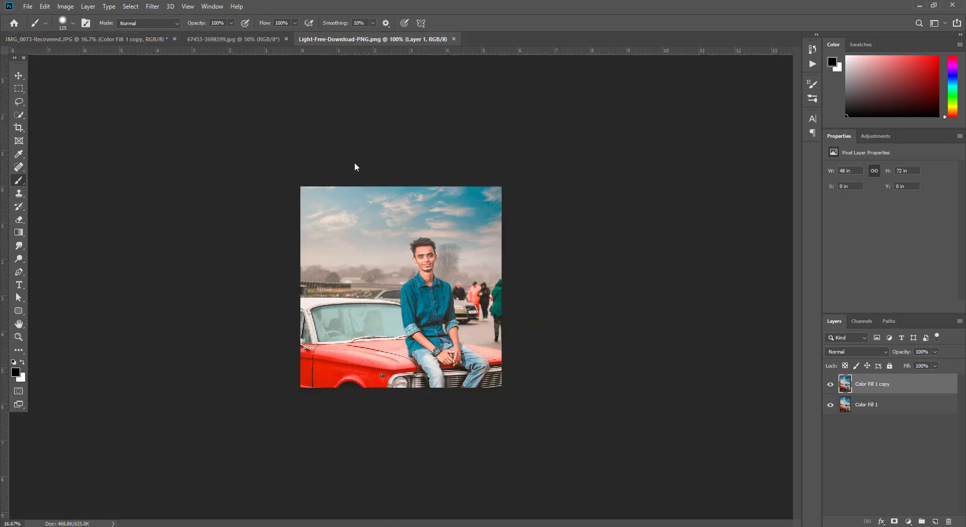
# Move the orange glow into the car photo as Layer 1 and position it over the left headlight
pyautogui.click(18, 76)
pyautogui.moveTo(421, 282); pyautogui.dragTo(260, 132)
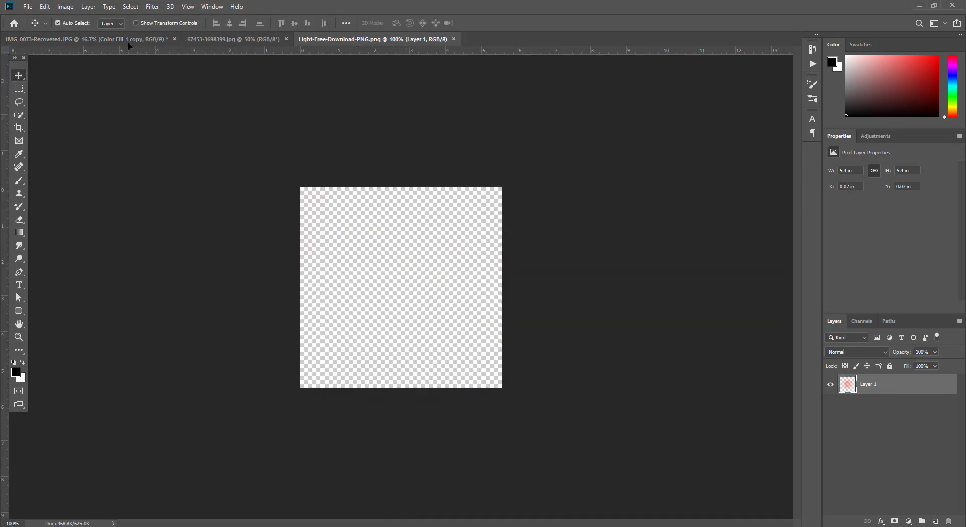
pyautogui.moveTo(128, 42)
pyautogui.mouseDown()
pyautogui.moveTo(411, 400)
pyautogui.moveTo(546, 518)
pyautogui.mouseUp()
pyautogui.hotkey('ctrl', 't')
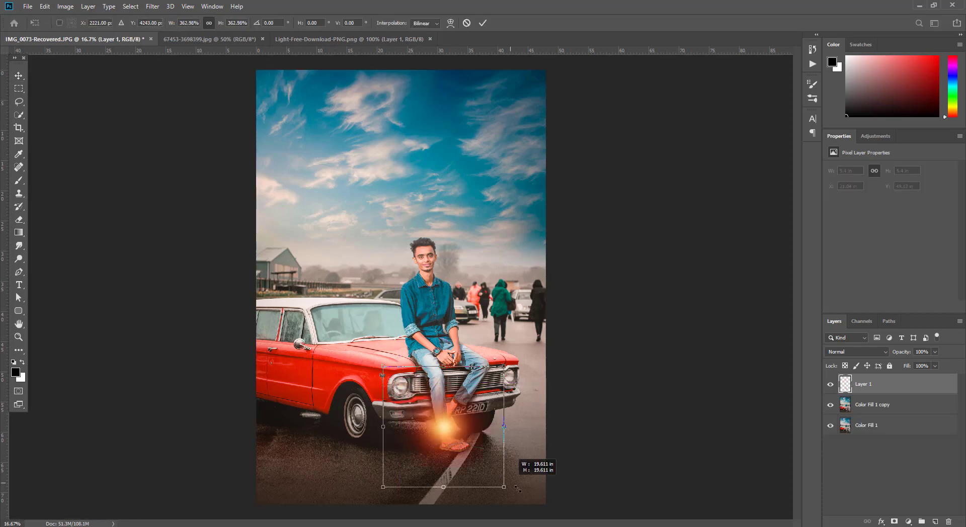
pyautogui.moveTo(444, 435); pyautogui.dragTo(419, 400)
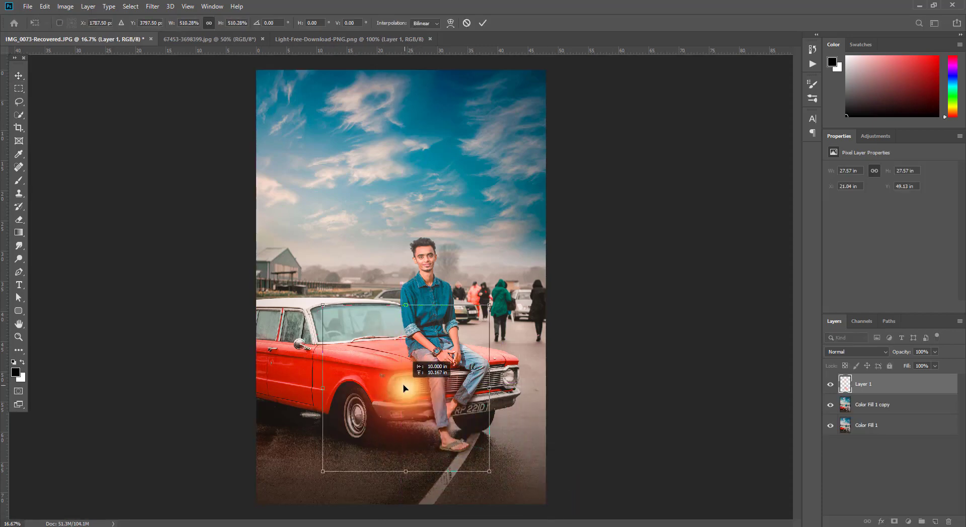
pyautogui.press('Return')
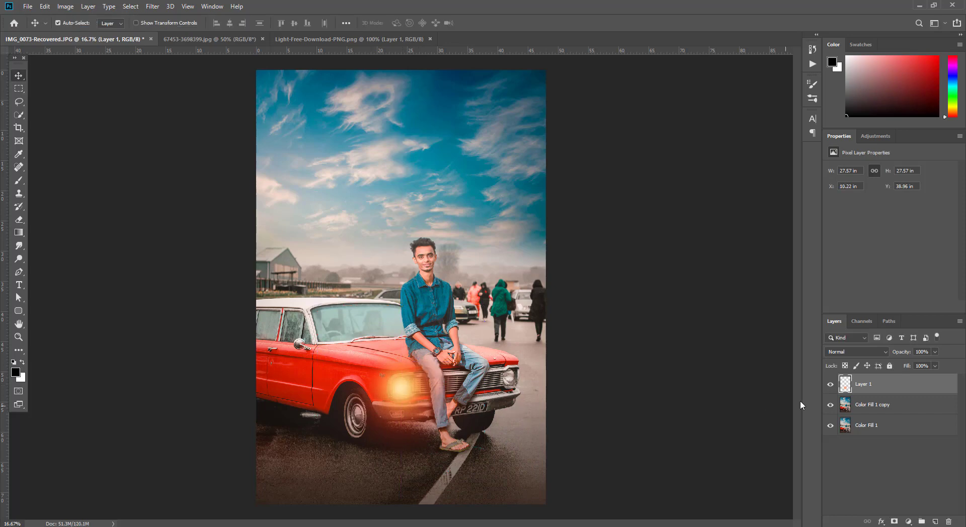
# Set the glow layer to Screen blend mode and duplicate it onto the right headlight
pyautogui.click(853, 354)
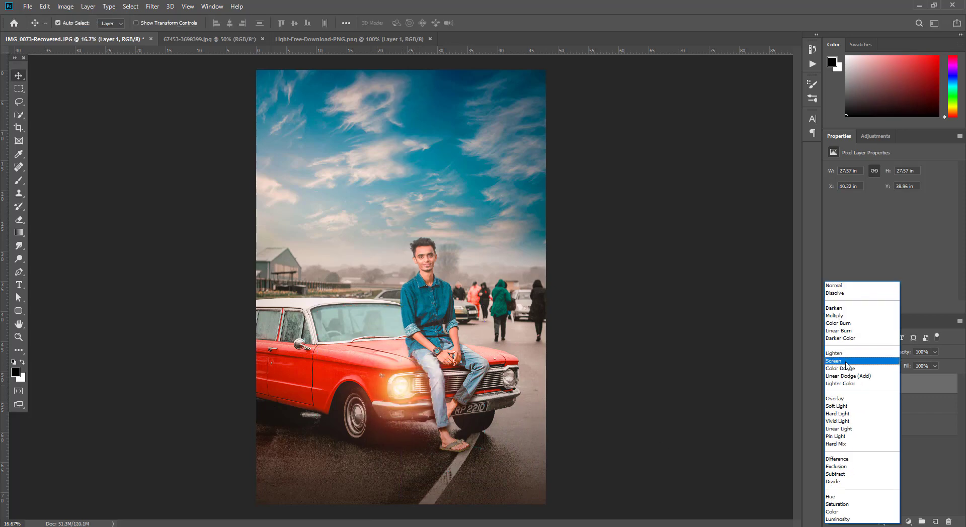
pyautogui.click(846, 361)
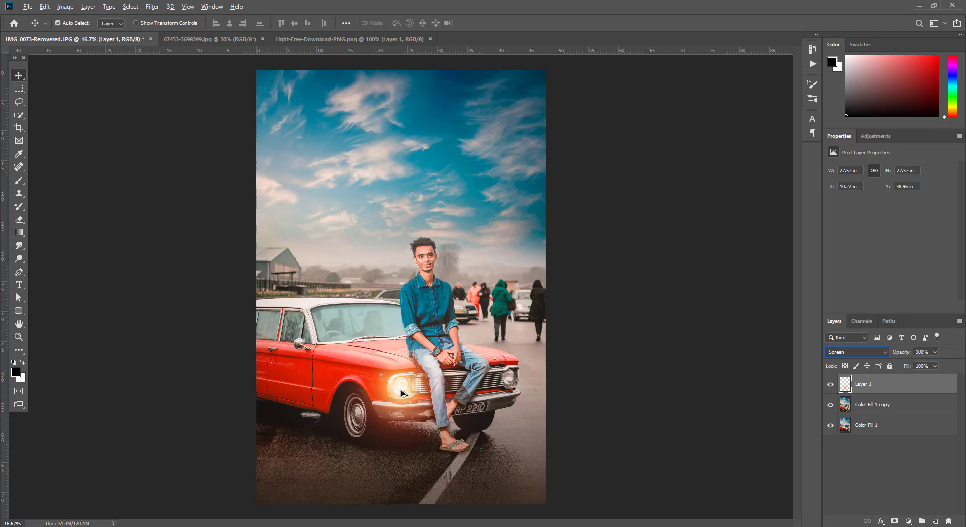
pyautogui.moveTo(401, 393); pyautogui.dragTo(512, 381)
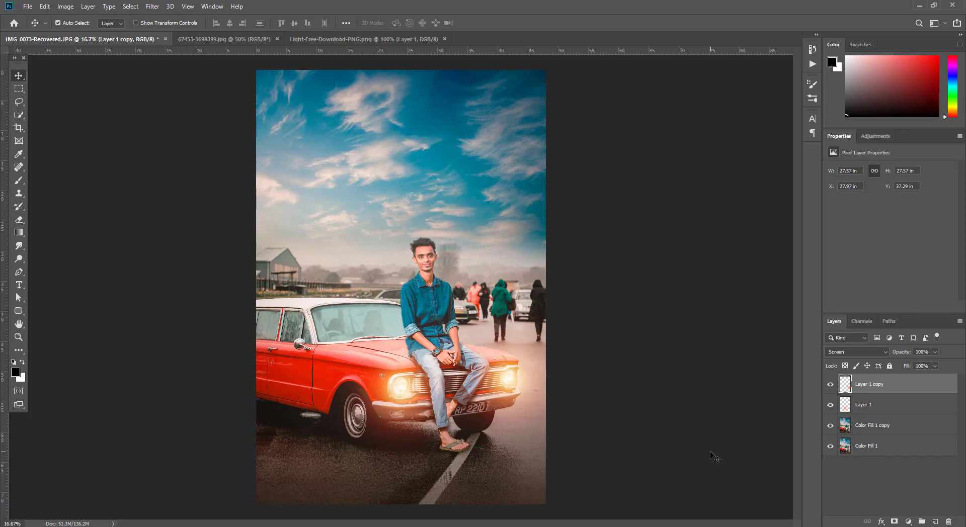
pyautogui.hotkey('ctrl', '+')
pyautogui.hotkey('ctrl', '+')
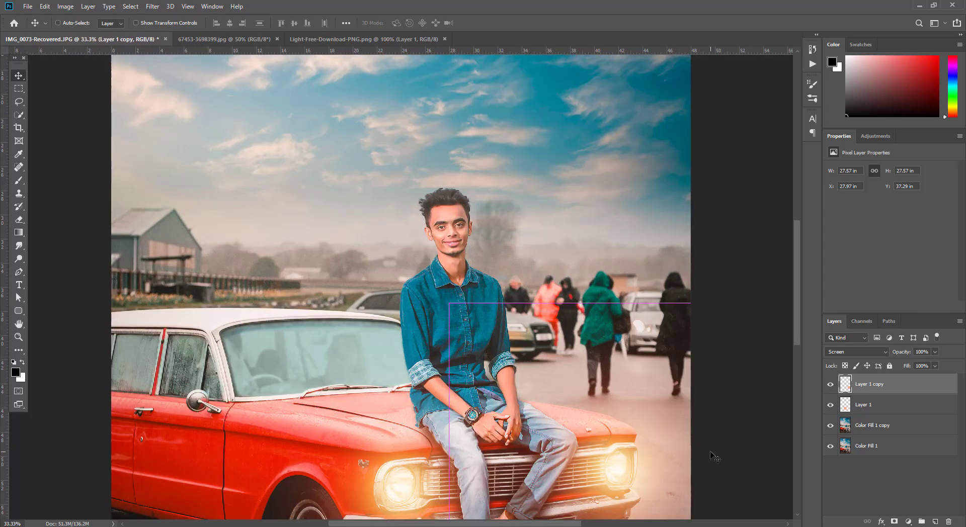
pyautogui.hotkey('ctrl', '-')
pyautogui.hotkey('ctrl', '-')
pyautogui.hotkey('ctrl', '-')
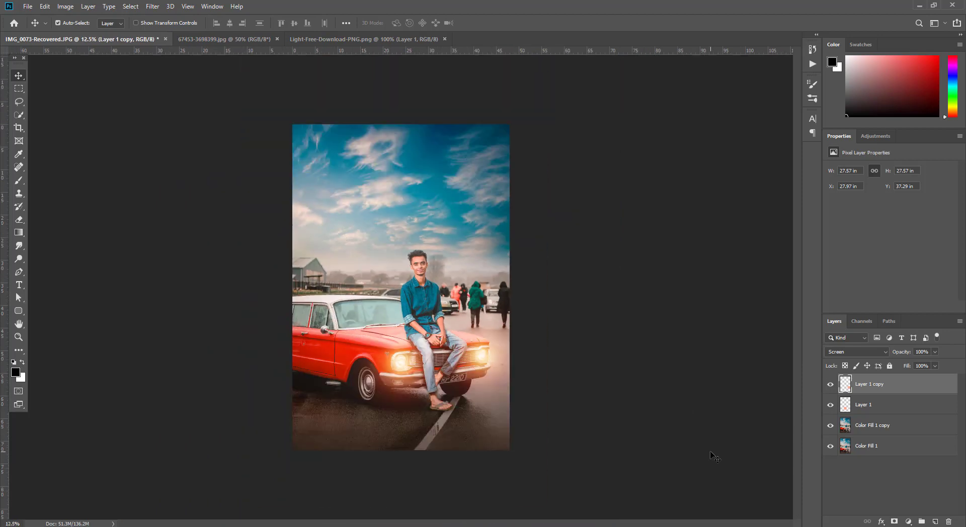
# Merge both glow layers and Color Fill 1 copy into a single Layer 1 copy
pyautogui.keyDown('shift'); pyautogui.click(888, 410); pyautogui.keyUp('shift')
pyautogui.keyDown('shift'); pyautogui.click(897, 430); pyautogui.keyUp('shift')
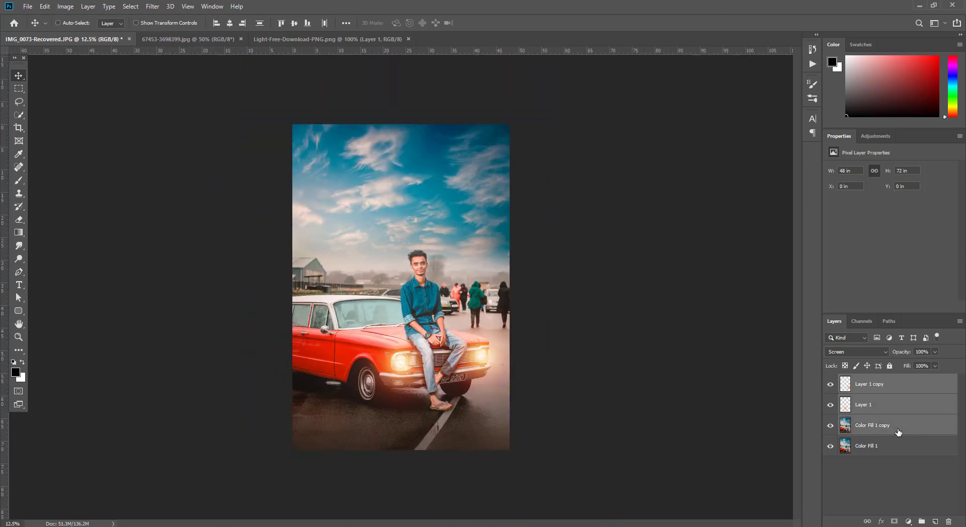
pyautogui.hotkey('ctrl', 'e')
pyautogui.click(830, 385)
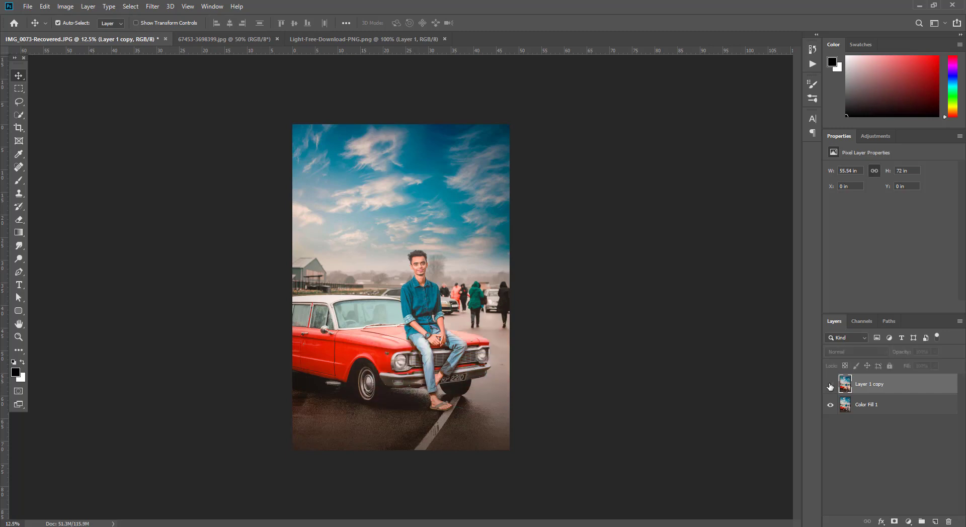
pyautogui.click(830, 385)
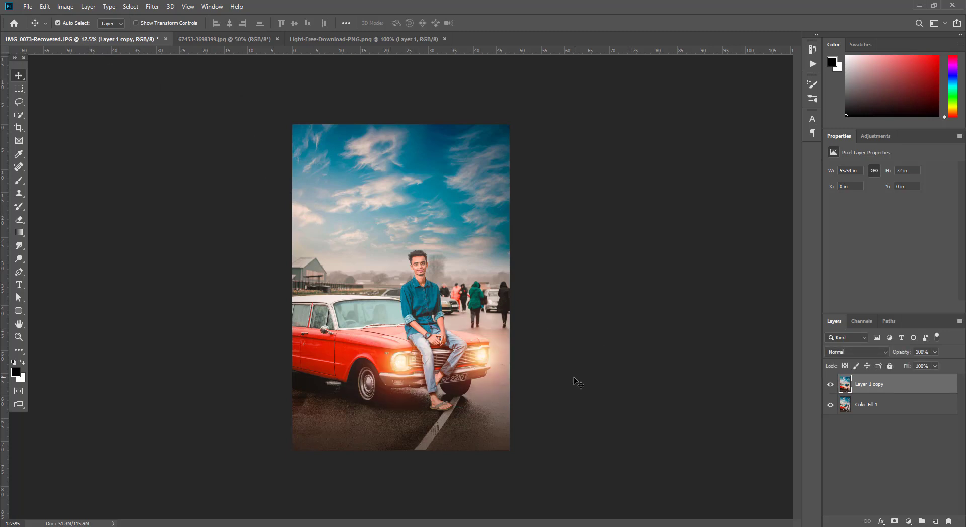
pyautogui.click(28, 6)
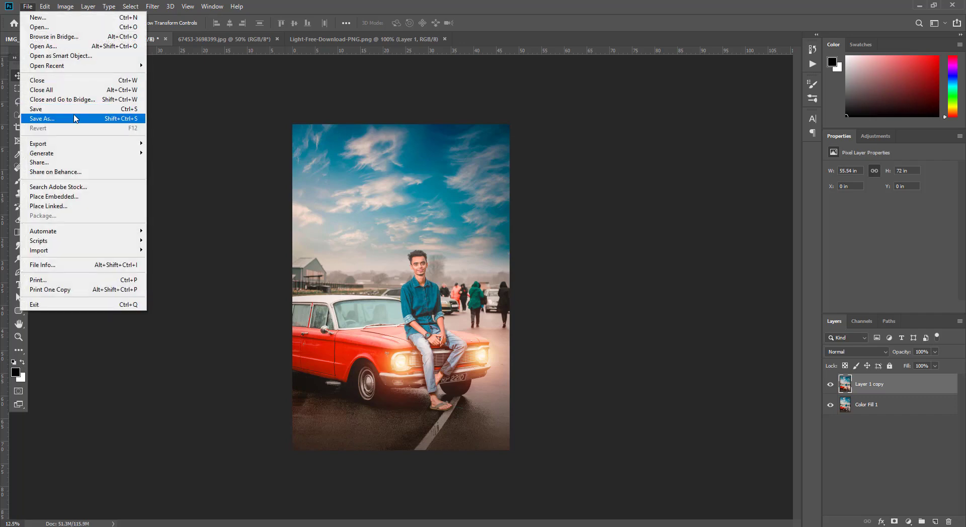
pyautogui.click(74, 118)
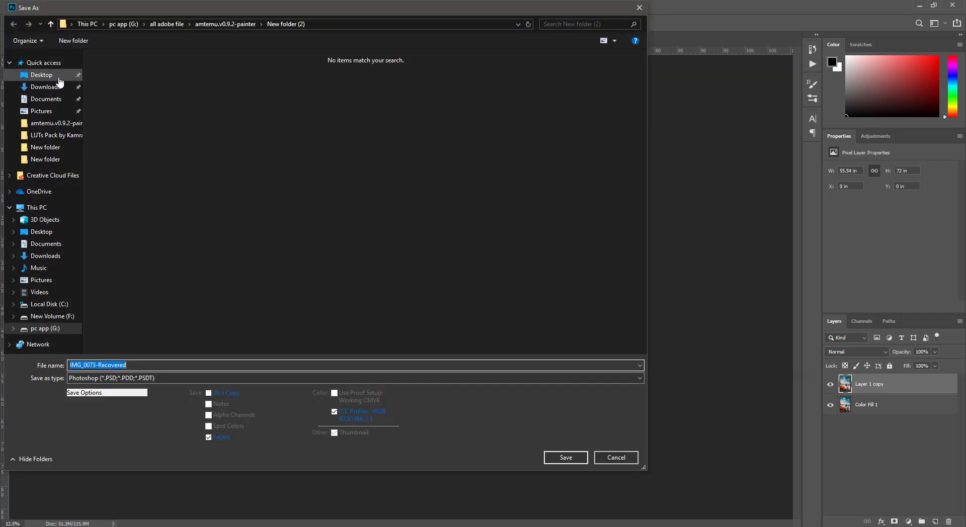
pyautogui.click(637, 11)
pyautogui.click(28, 6)
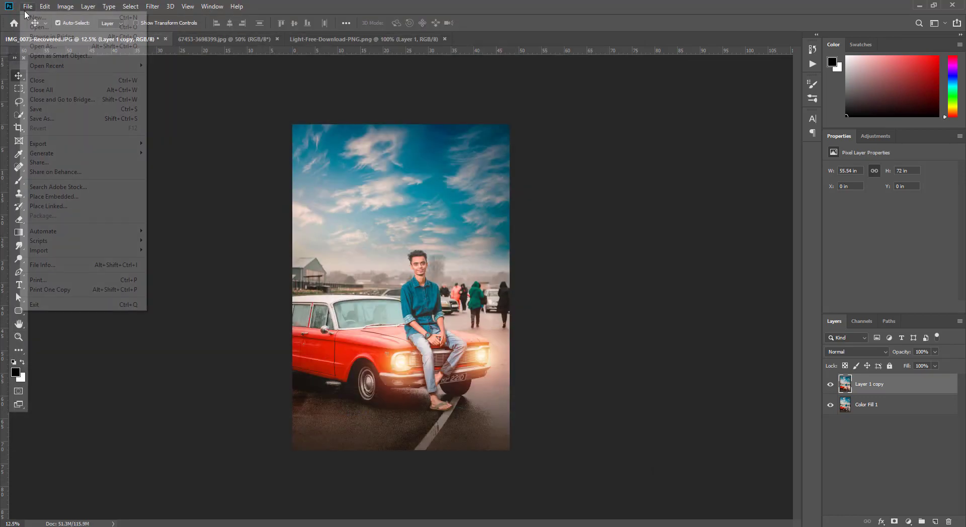
pyautogui.click(42, 34)
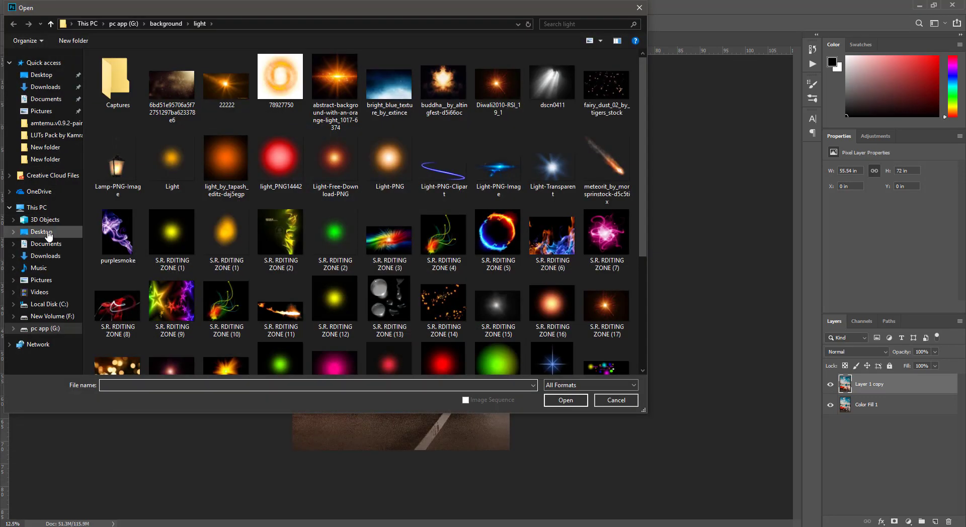
pyautogui.click(41, 280)
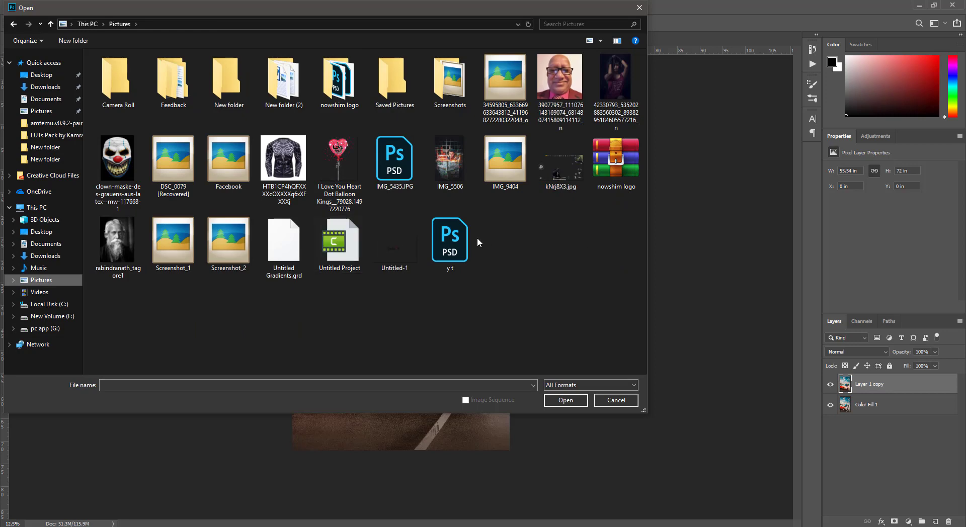
pyautogui.press('Escape')
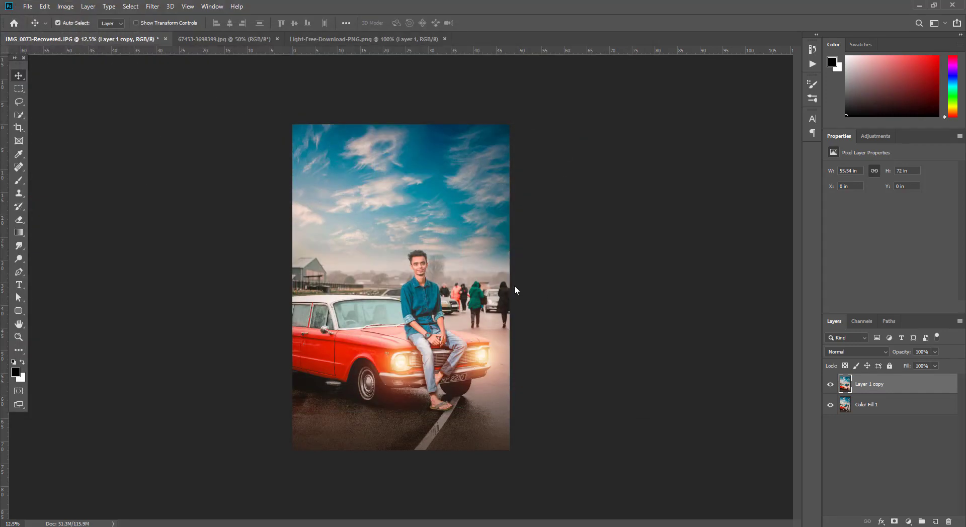
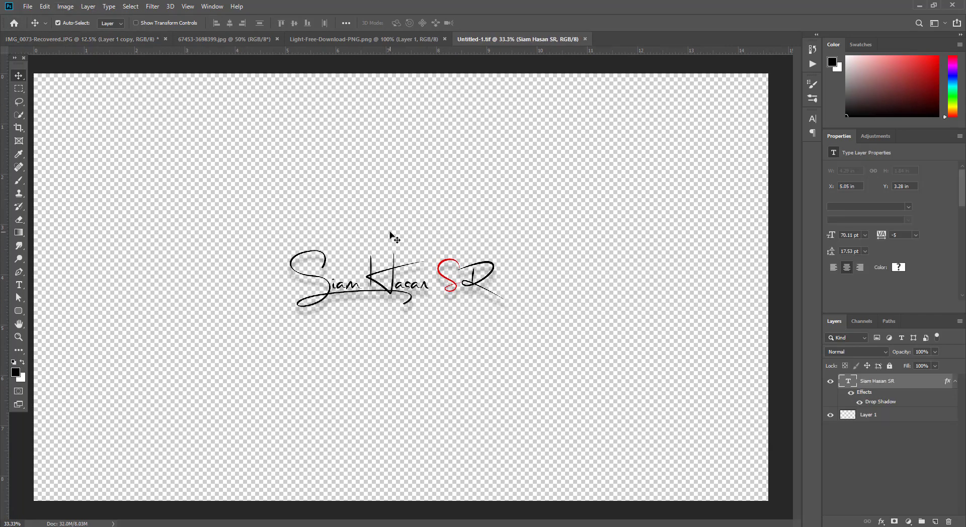
# Bring the signature into the car photo, scale it to about 41%, and place it in the upper-left sky
pyautogui.moveTo(369, 278)
pyautogui.mouseDown()
pyautogui.moveTo(323, 149)
pyautogui.moveTo(347, 173)
pyautogui.mouseUp()
pyautogui.hotkey('ctrl', 't')
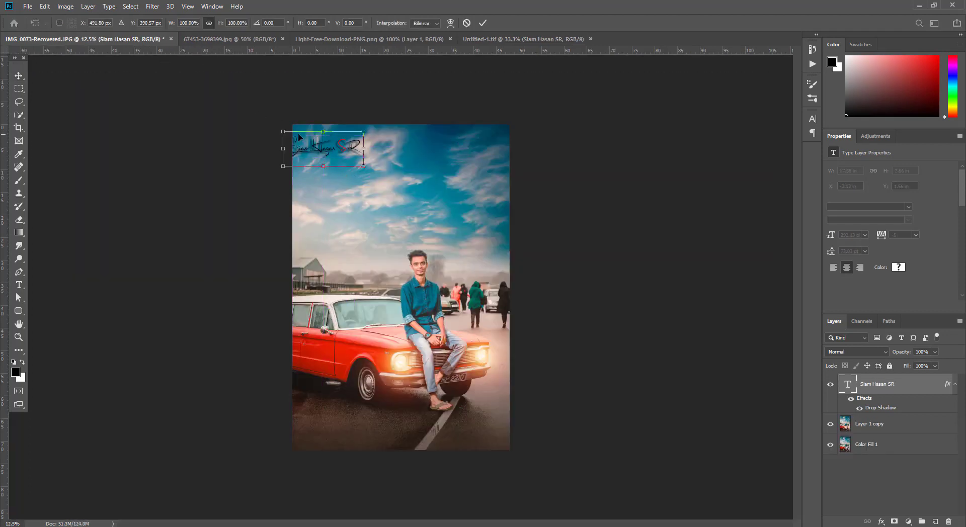
pyautogui.moveTo(282, 130); pyautogui.dragTo(332, 148)
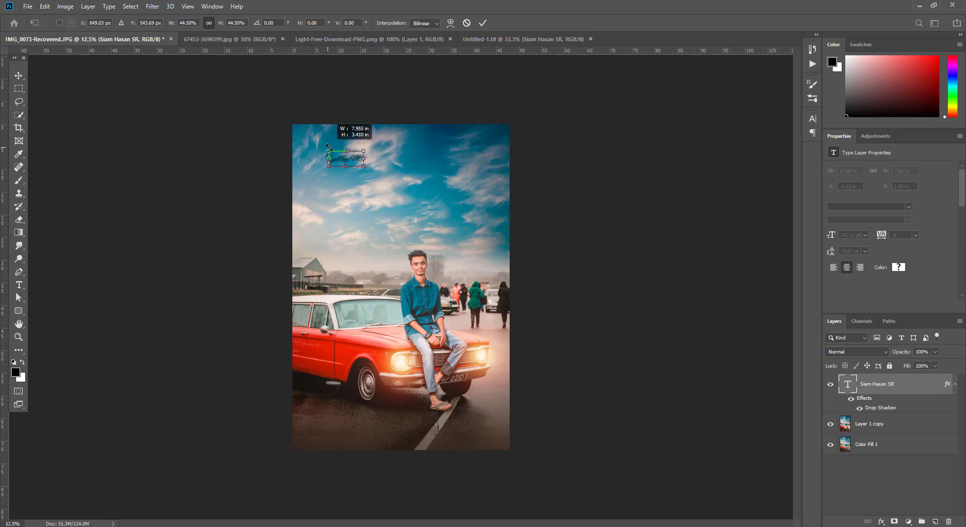
pyautogui.press('Return')
pyautogui.moveTo(352, 160)
pyautogui.mouseDown()
pyautogui.moveTo(345, 188)
pyautogui.moveTo(327, 193)
pyautogui.mouseUp()
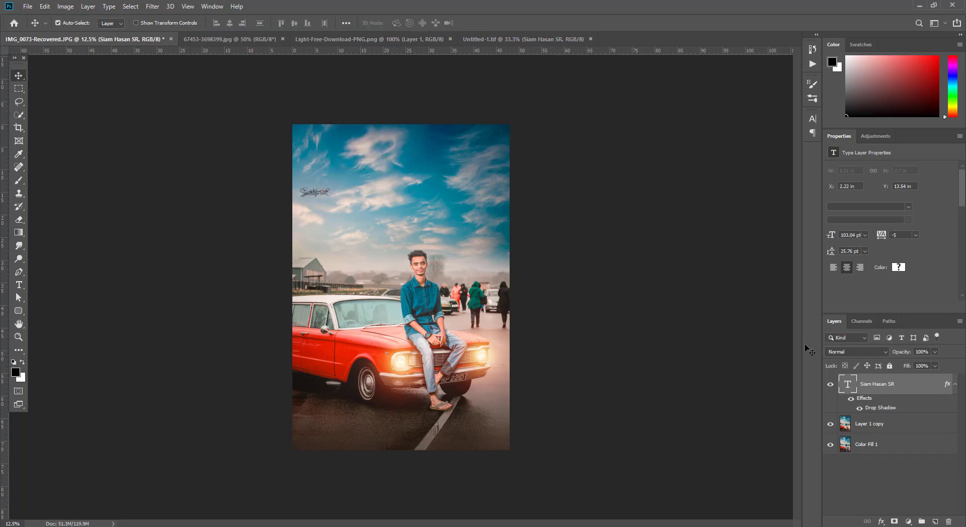
pyautogui.press('h')
# Turn off the signature layer's Drop Shadow style
pyautogui.doubleClick(922, 390)
pyautogui.click(579, 311)
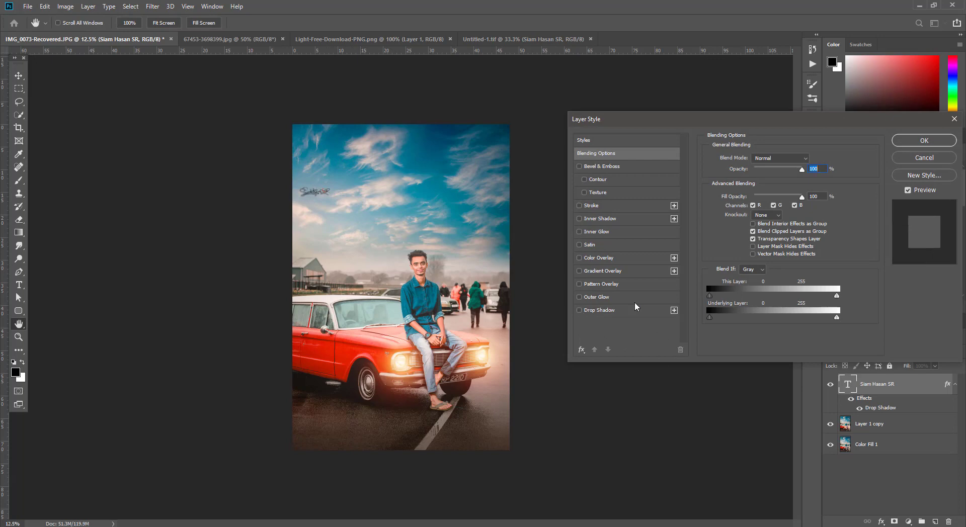
pyautogui.click(924, 140)
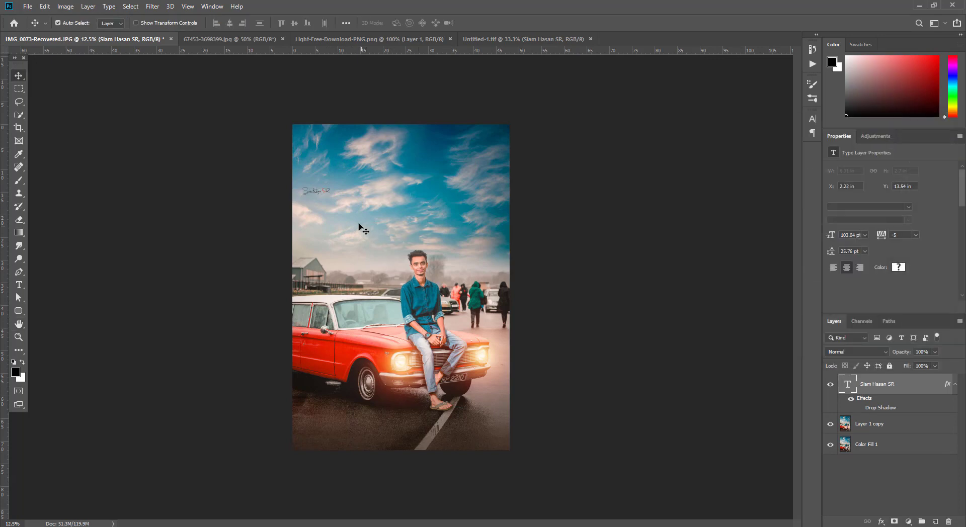
# Move the signature slightly lower and open the Camera Raw Filter on the photo
pyautogui.moveTo(320, 193); pyautogui.dragTo(319, 246)
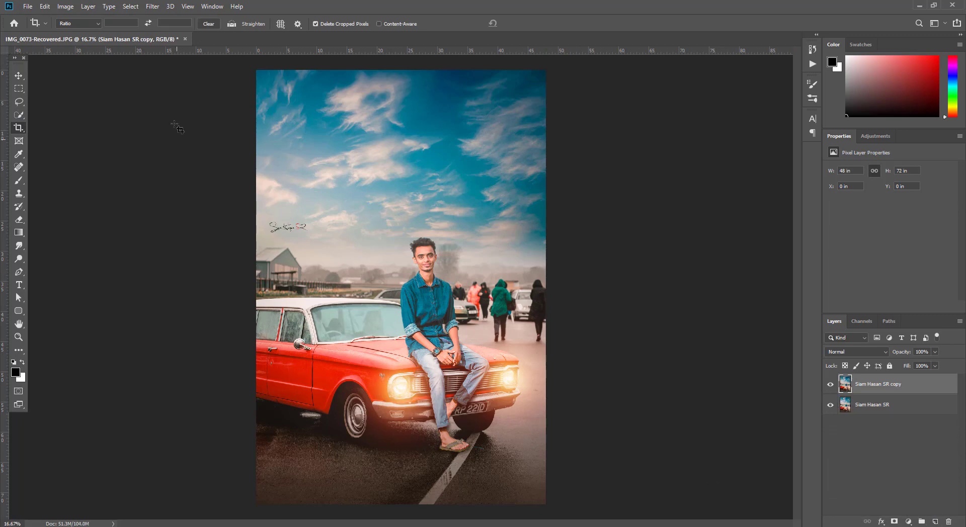
pyautogui.click(152, 6)
pyautogui.click(194, 67)
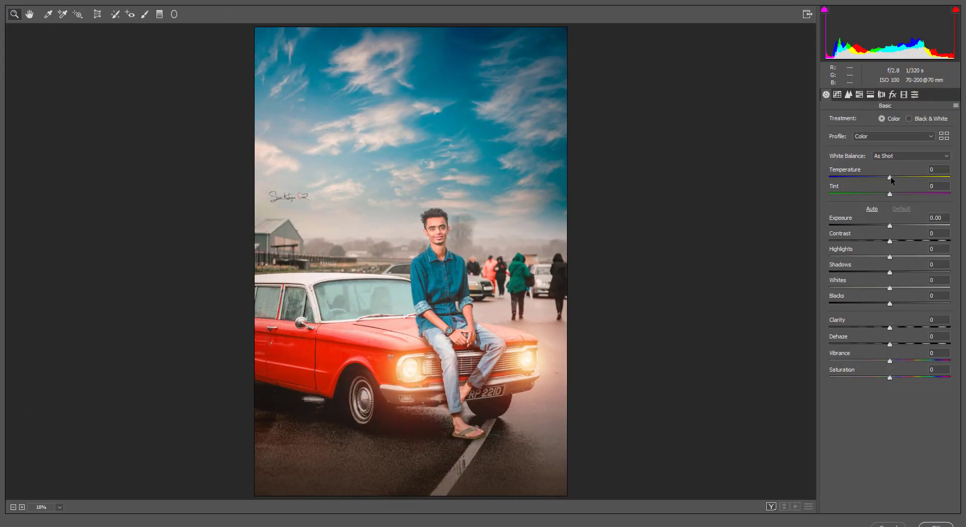
# Apply Camera Raw with Temperature -6, Shadows +3 and Vibrance +4
pyautogui.moveTo(889, 178); pyautogui.dragTo(886, 178)
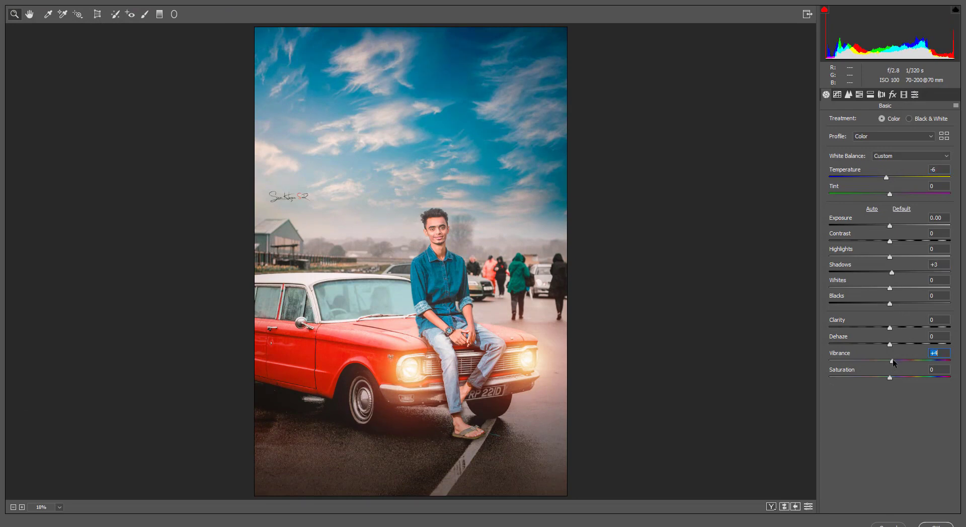
pyautogui.click(935, 525)
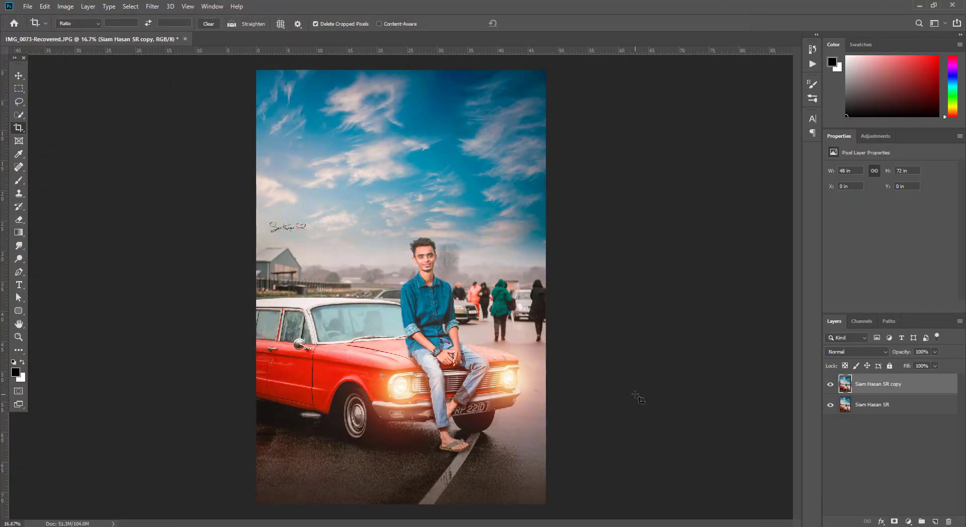
# Save the image to the Desktop as JPEG 'IMG_0073-Recovered', reaching the JPEG Options dialog
pyautogui.click(23, 7)
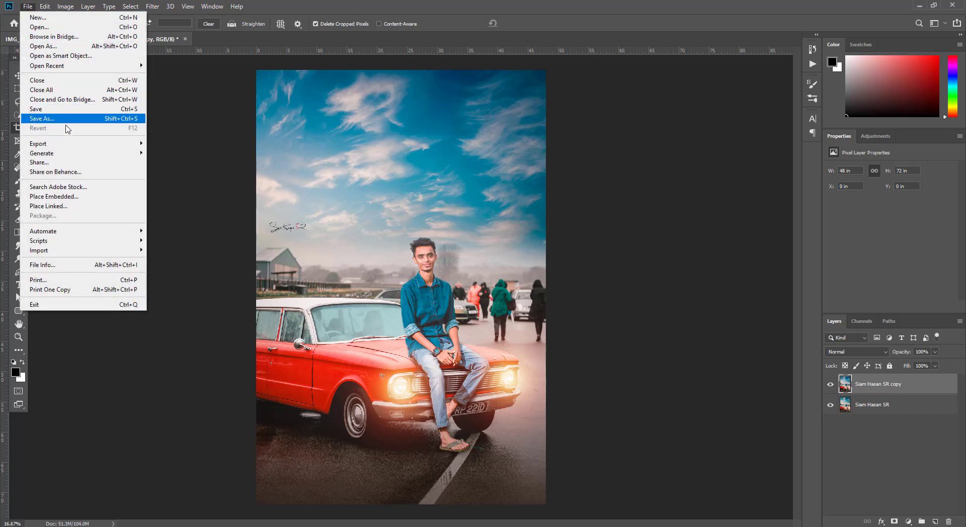
pyautogui.click(65, 120)
pyautogui.click(42, 75)
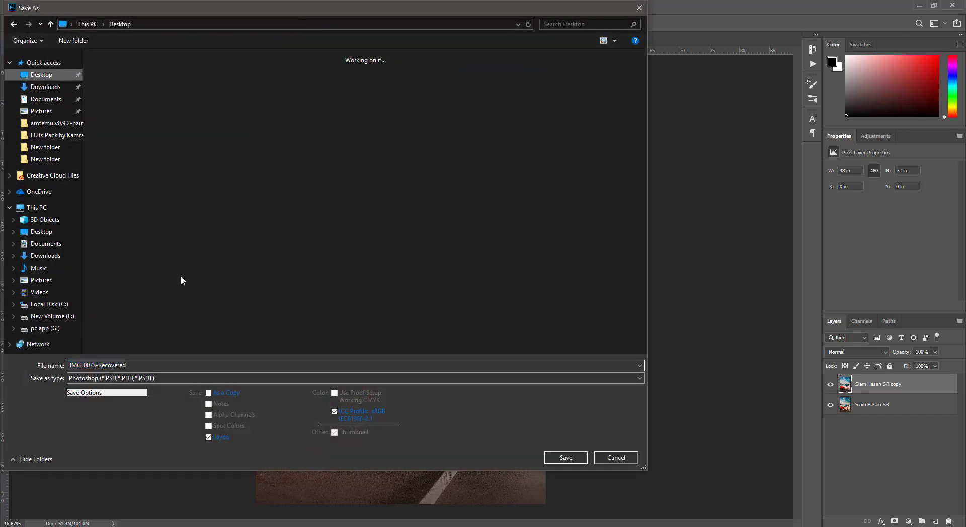
pyautogui.click(218, 379)
pyautogui.click(199, 295)
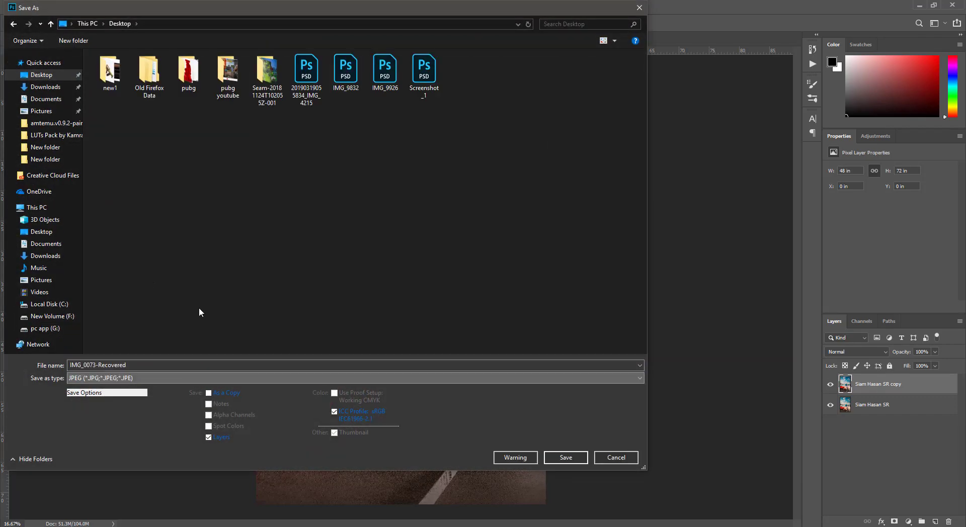
pyautogui.click(573, 457)
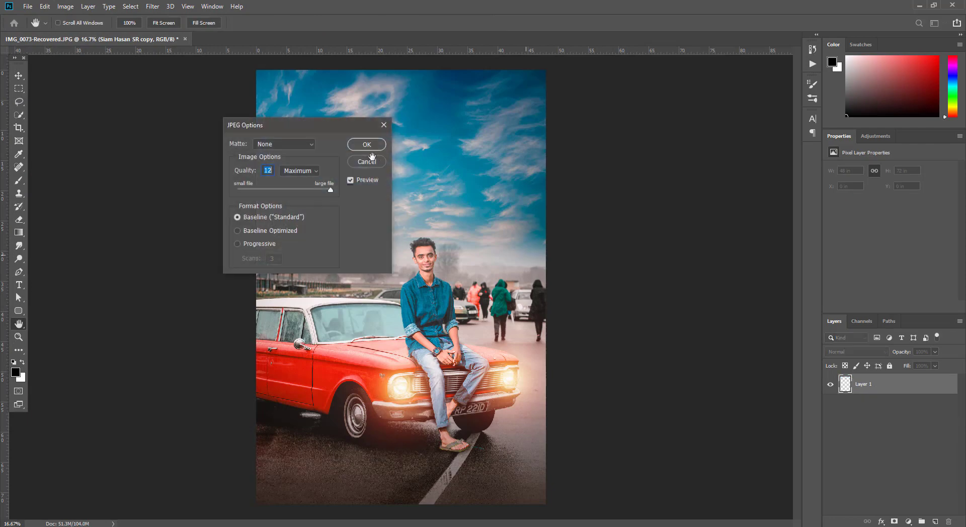